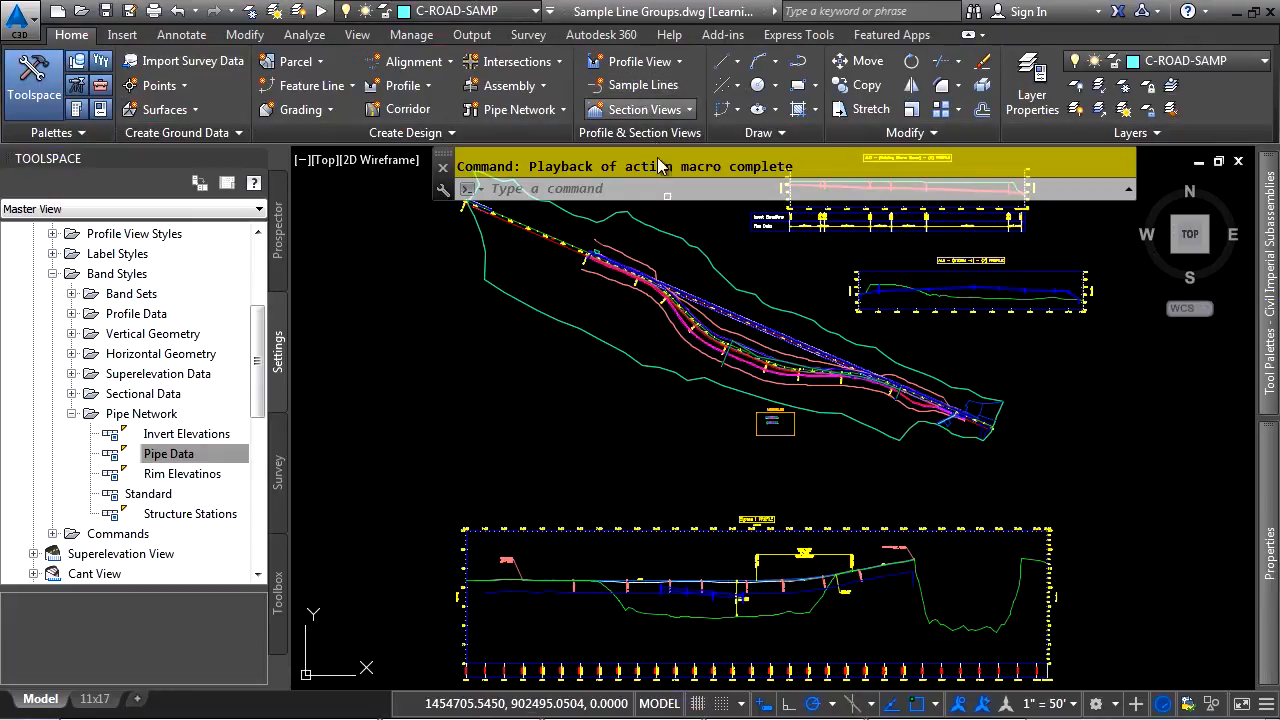
Start creating sample lines along the Bypass 1 alignment and name the sample line group For Cross Sections
{"action": "left_click", "coordinate": [638, 85]}
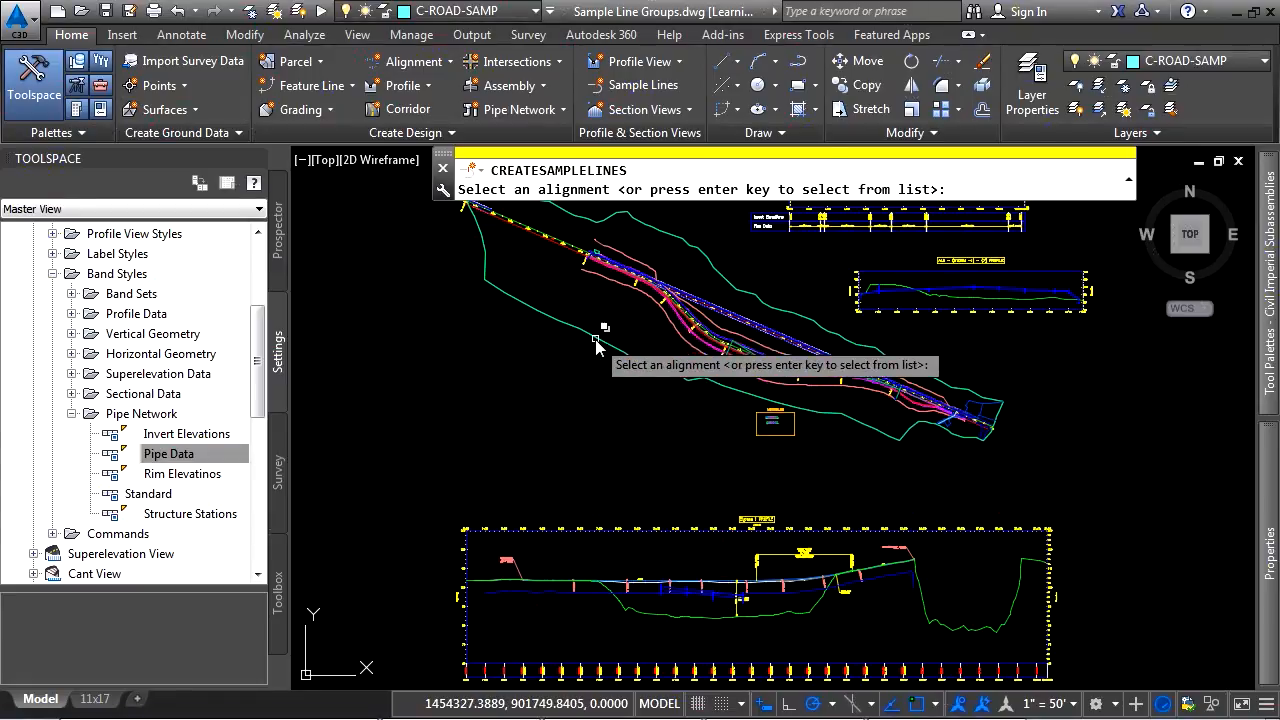
{"action": "key", "text": "Return"}
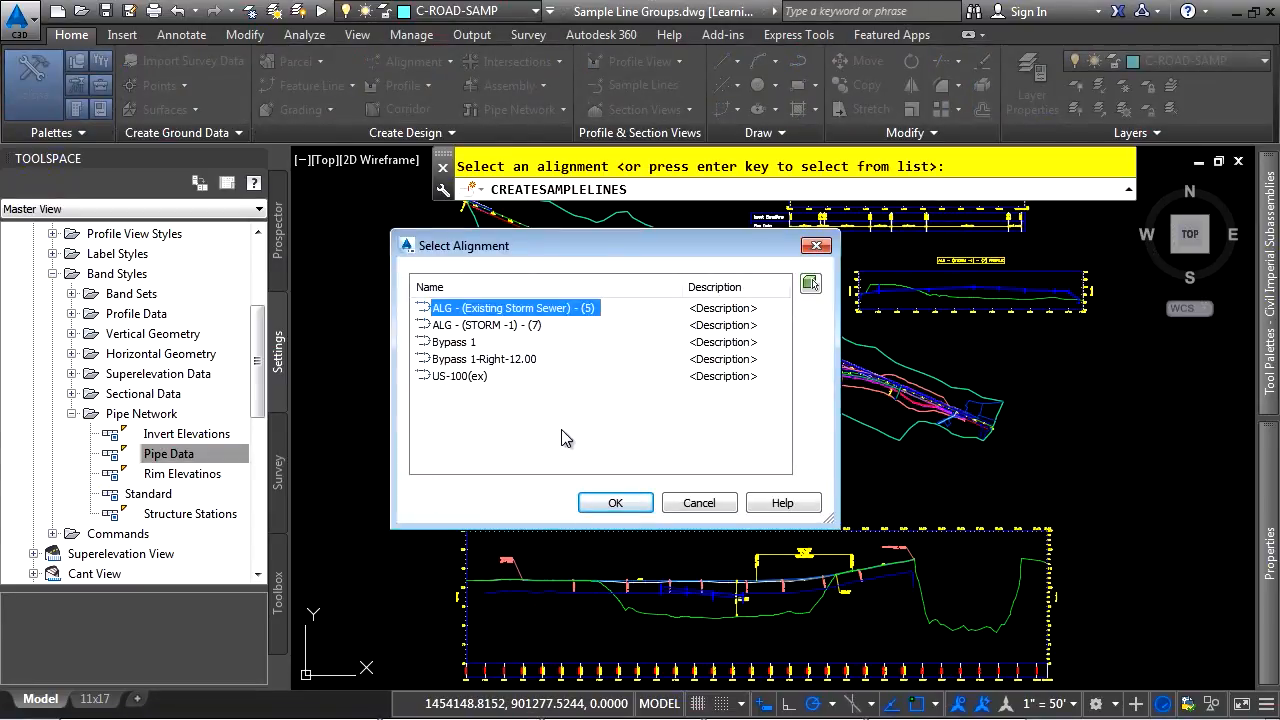
{"action": "left_click", "coordinate": [465, 343]}
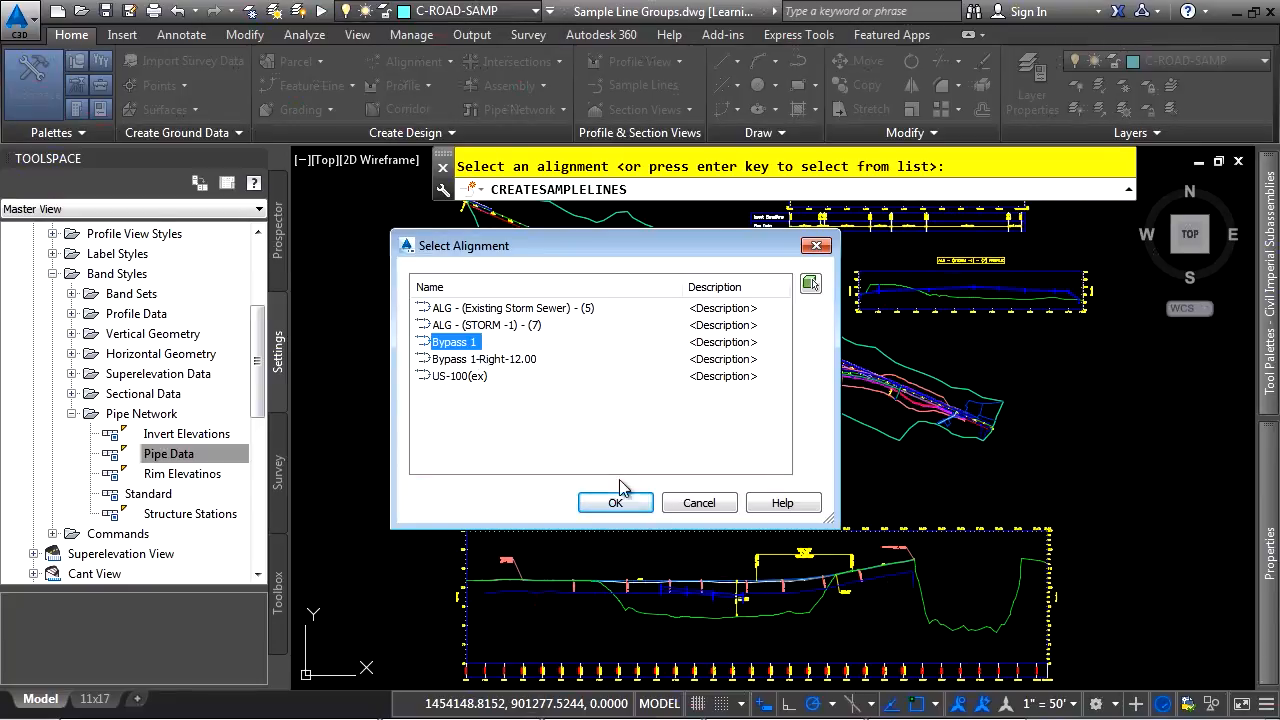
{"action": "left_click", "coordinate": [635, 505]}
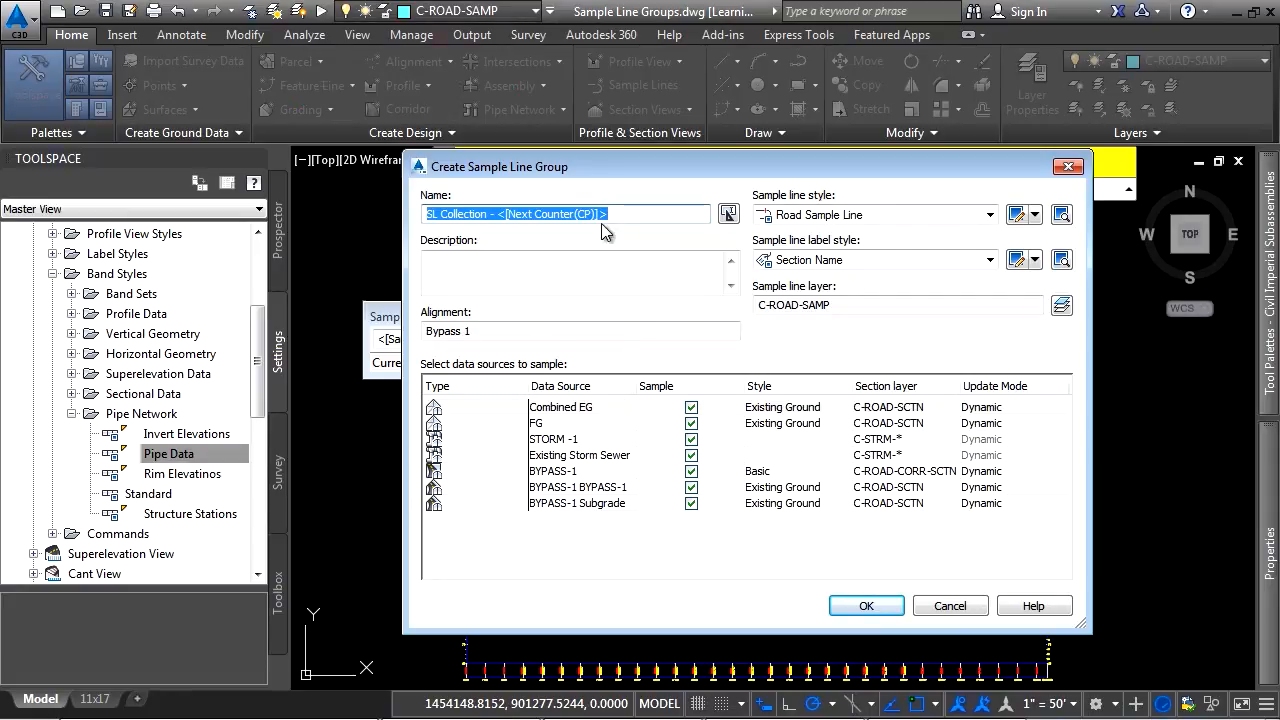
{"action": "type", "text": "For Cr"}
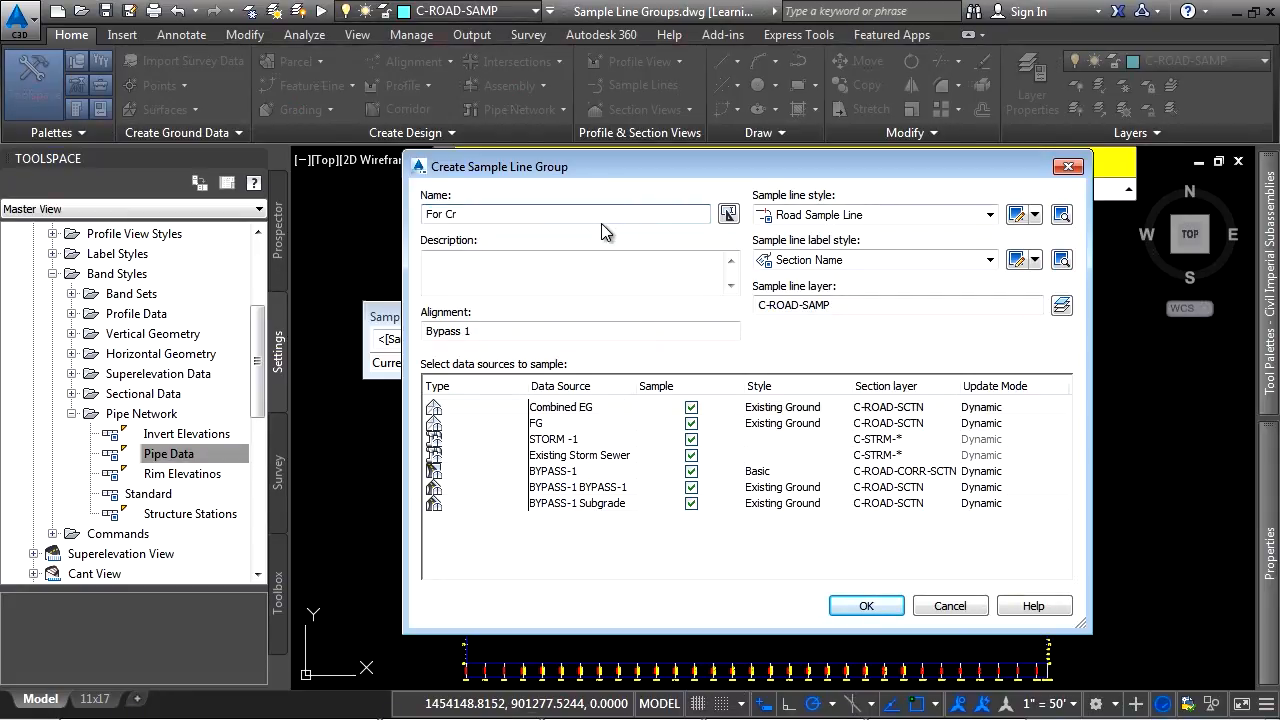
{"action": "type", "text": "oss Sections"}
Examine the Section Name label style's layout and the properties available for its text contents, leaving the style unedited
{"action": "left_click", "coordinate": [862, 214]}
{"action": "left_click", "coordinate": [862, 214]}
{"action": "left_click", "coordinate": [886, 264]}
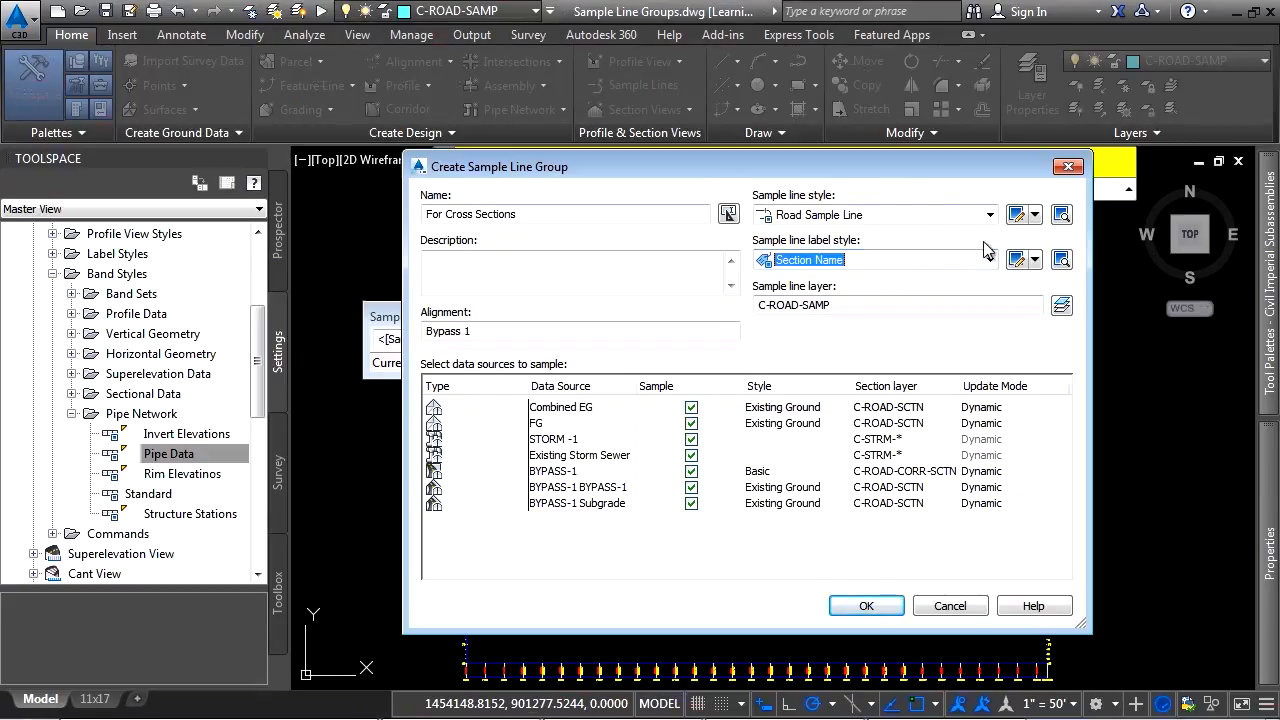
{"action": "left_click", "coordinate": [1035, 260]}
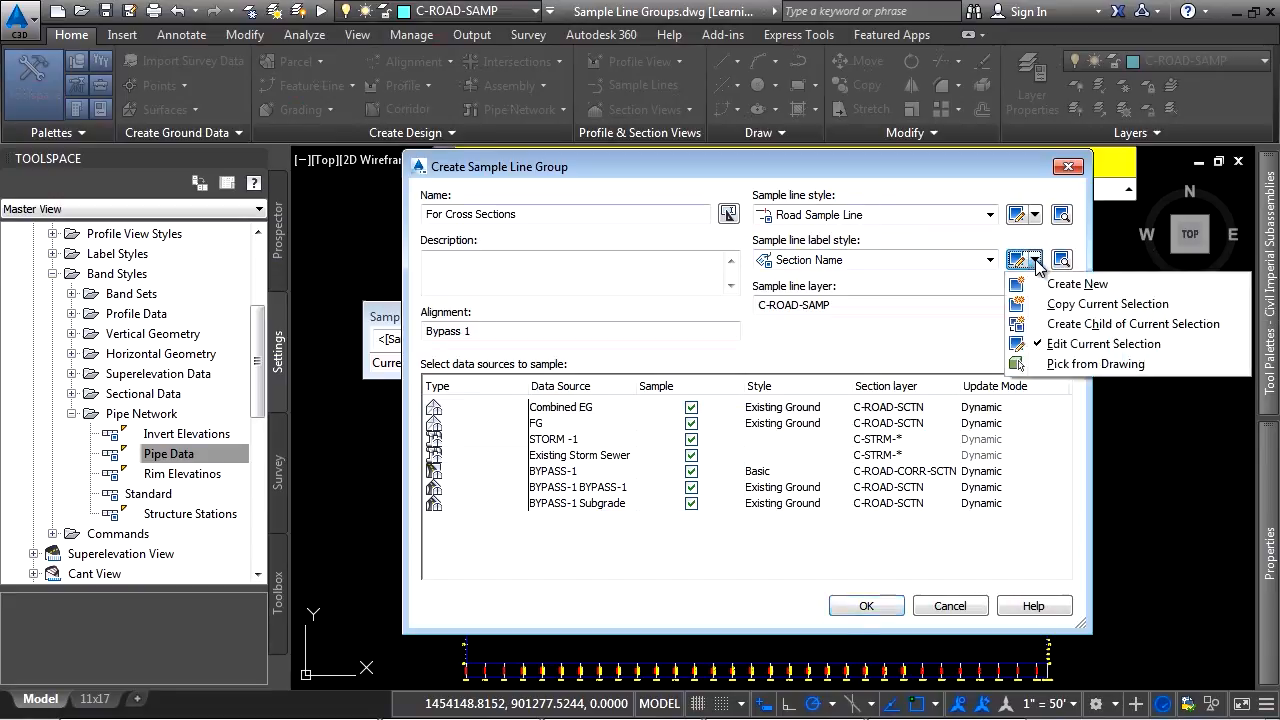
{"action": "left_click", "coordinate": [1085, 344]}
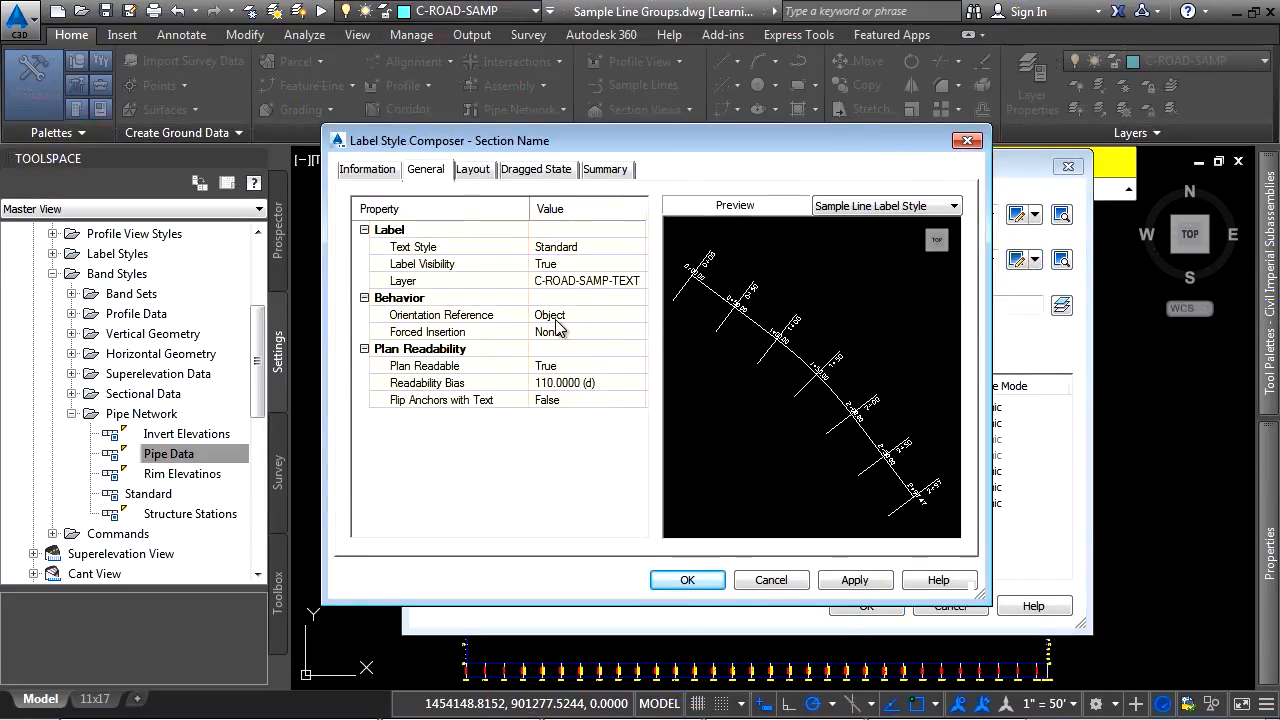
{"action": "left_click", "coordinate": [473, 170]}
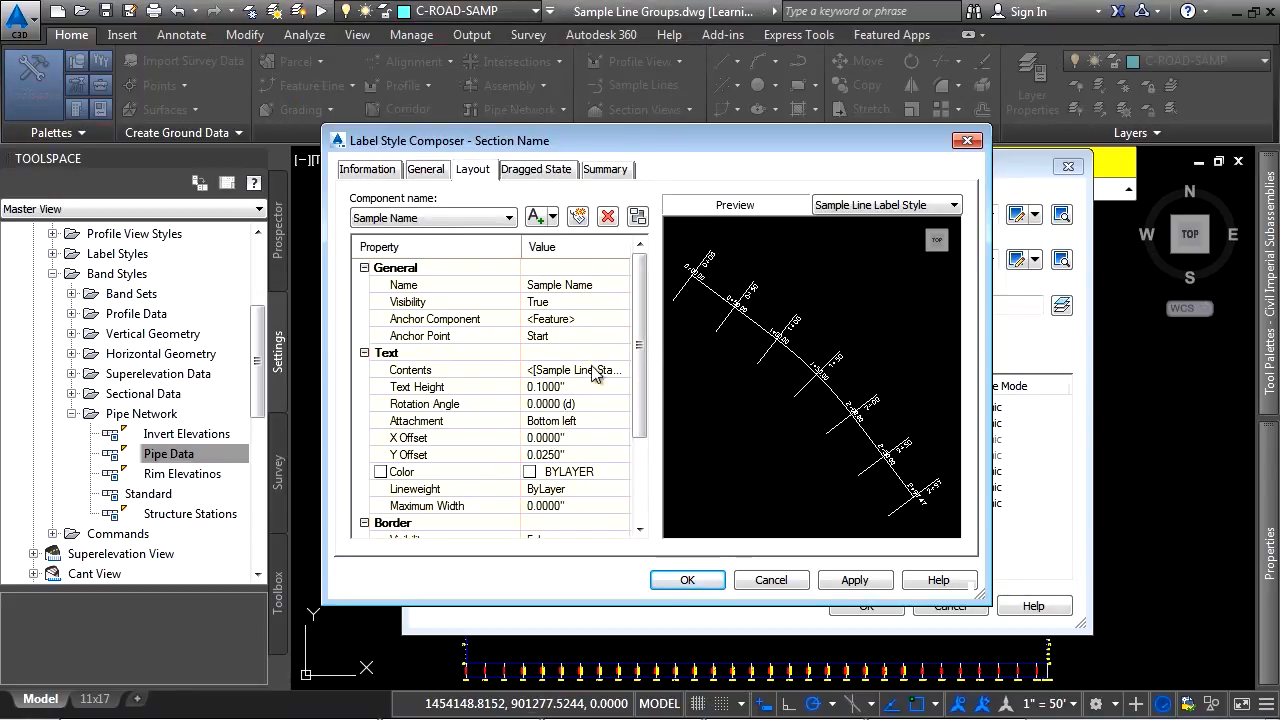
{"action": "left_click", "coordinate": [584, 372]}
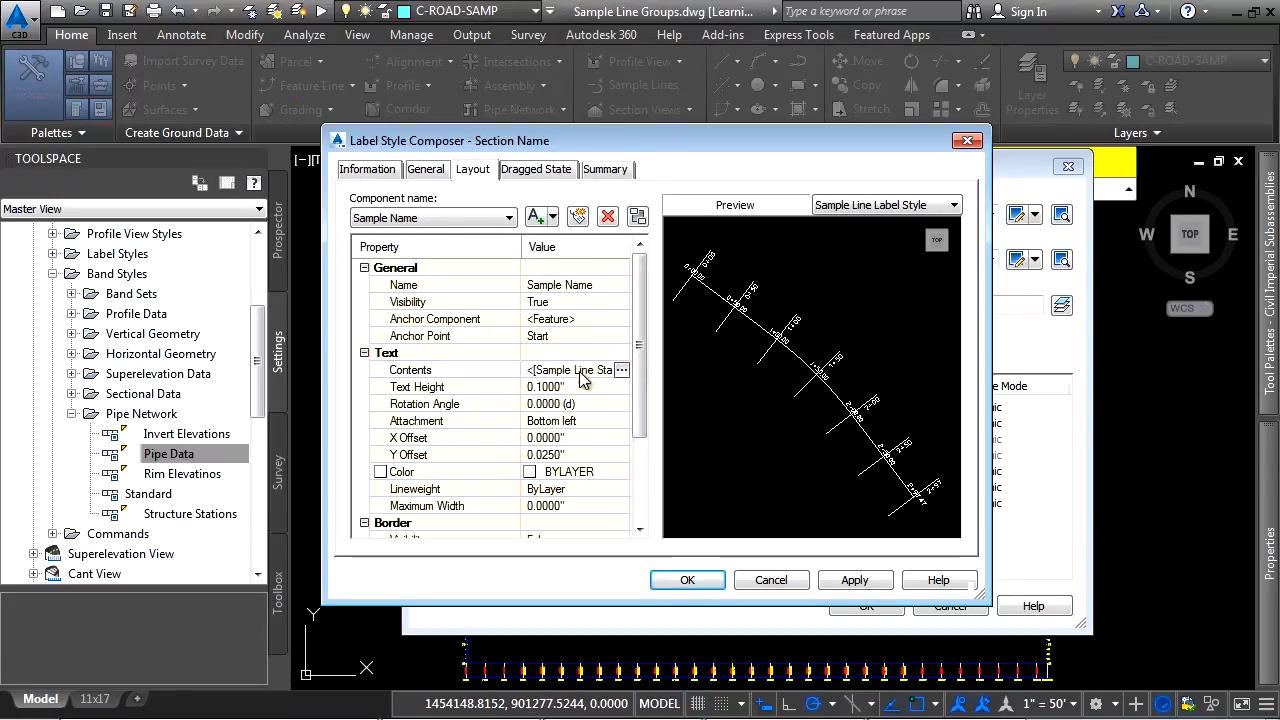
{"action": "left_click", "coordinate": [621, 370]}
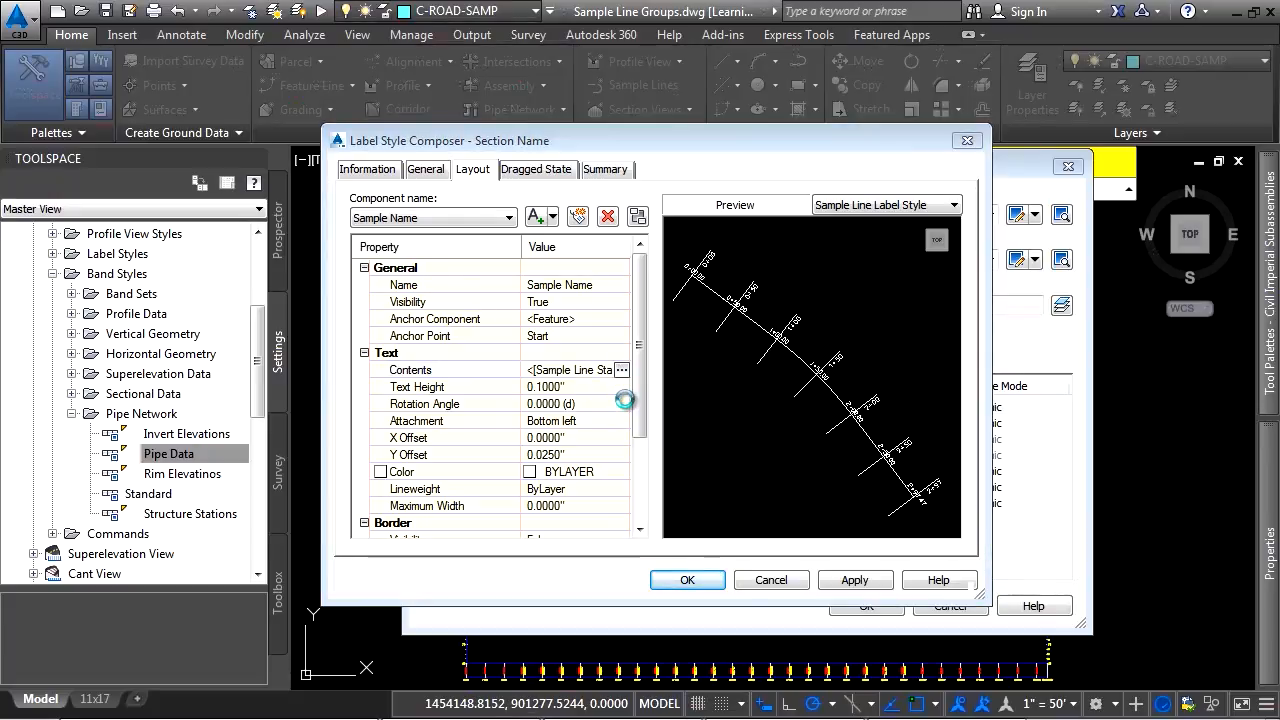
{"action": "left_click", "coordinate": [809, 263]}
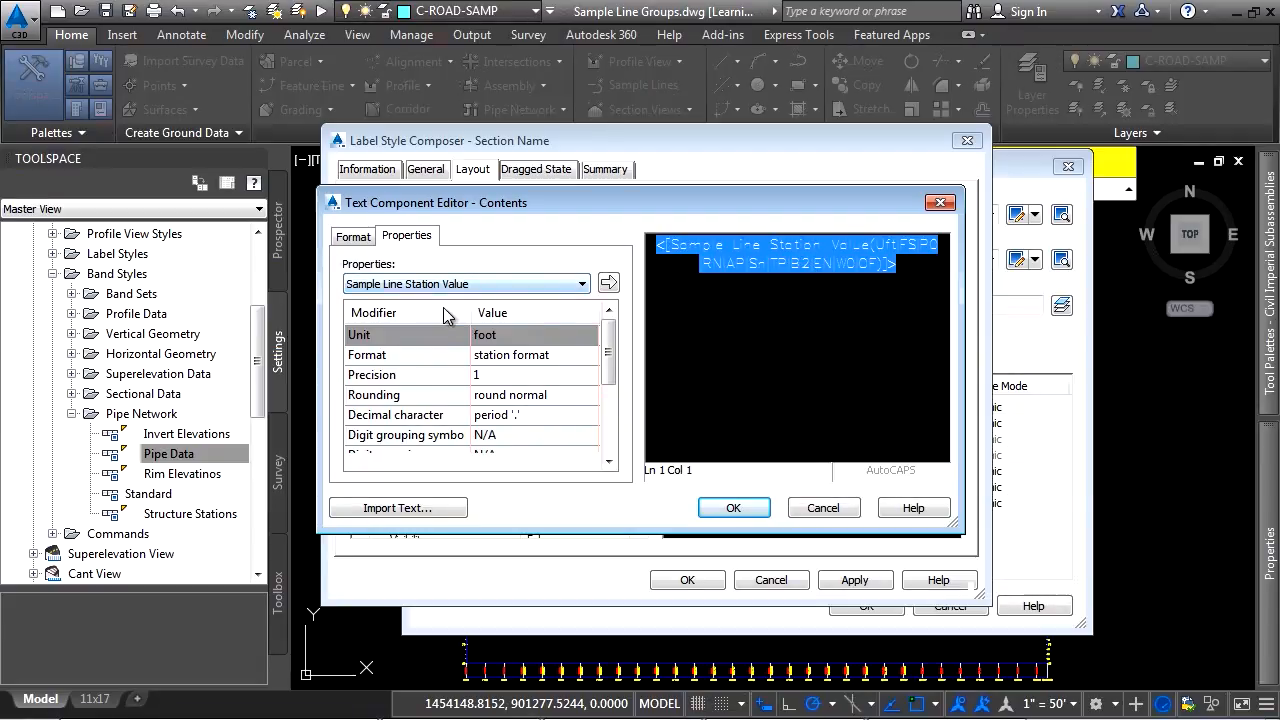
{"action": "left_click", "coordinate": [553, 287]}
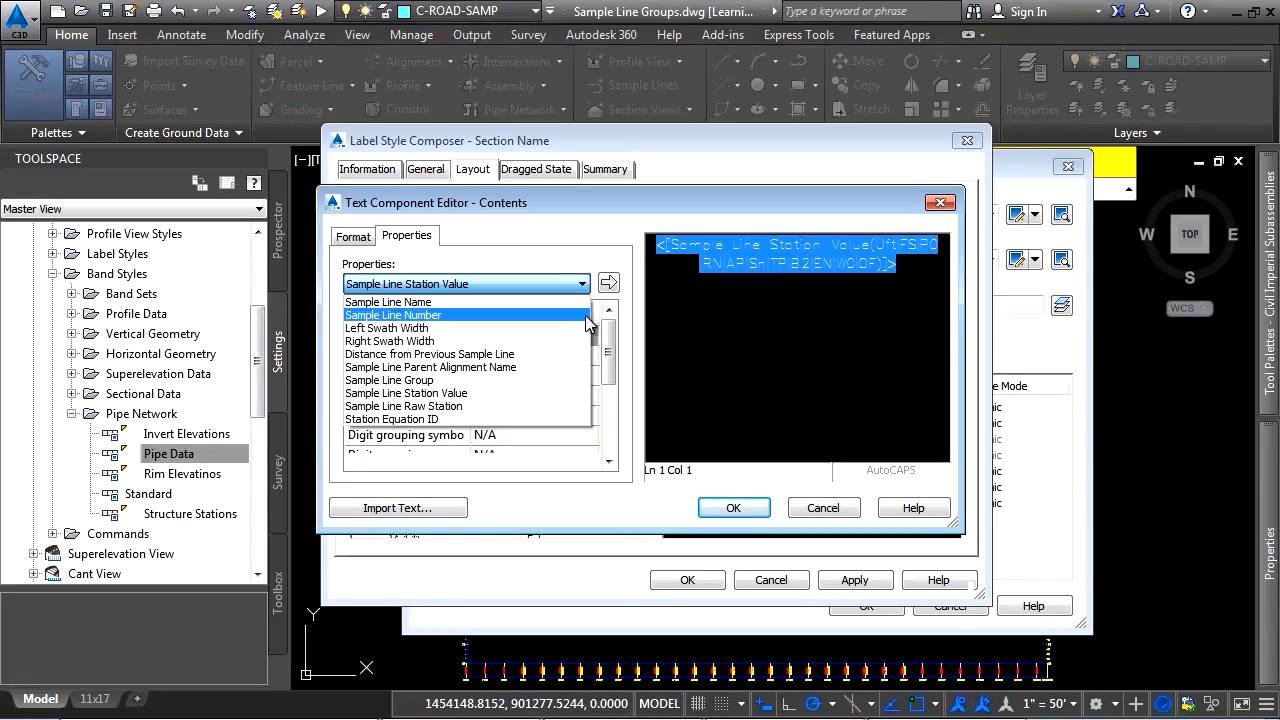
{"action": "left_click", "coordinate": [829, 507]}
{"action": "left_click", "coordinate": [831, 507]}
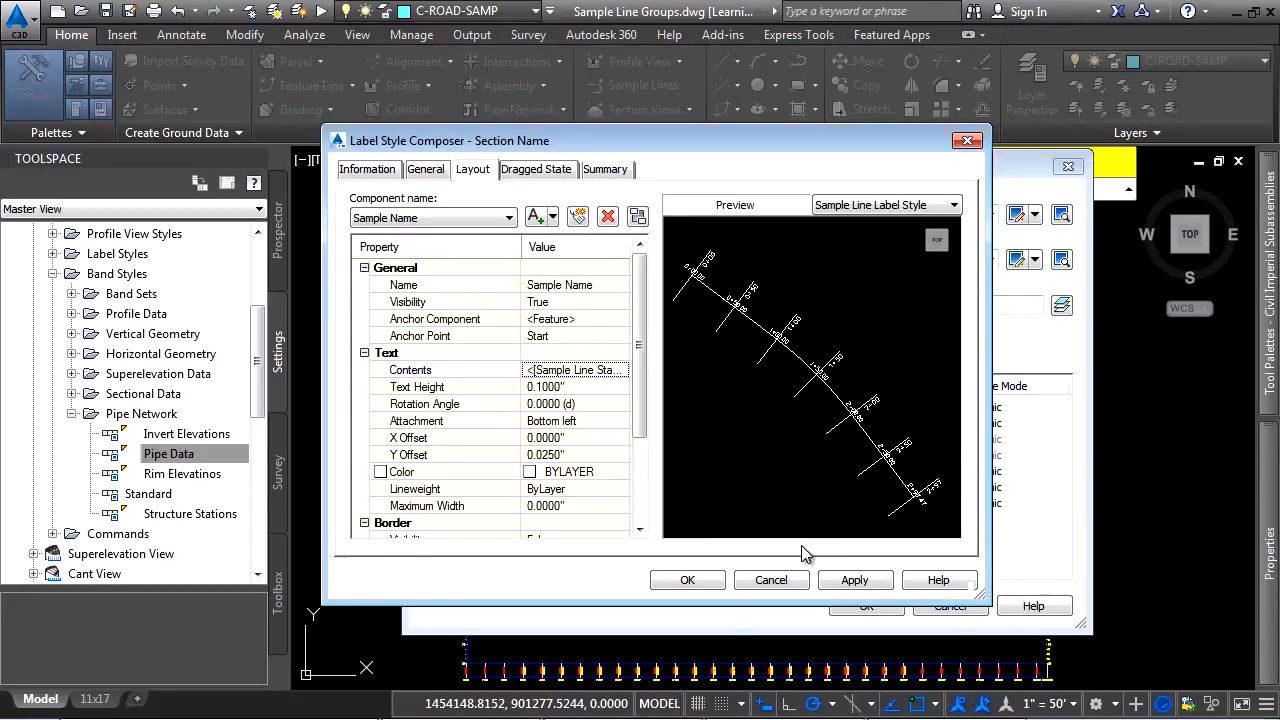
{"action": "left_click", "coordinate": [770, 580]}
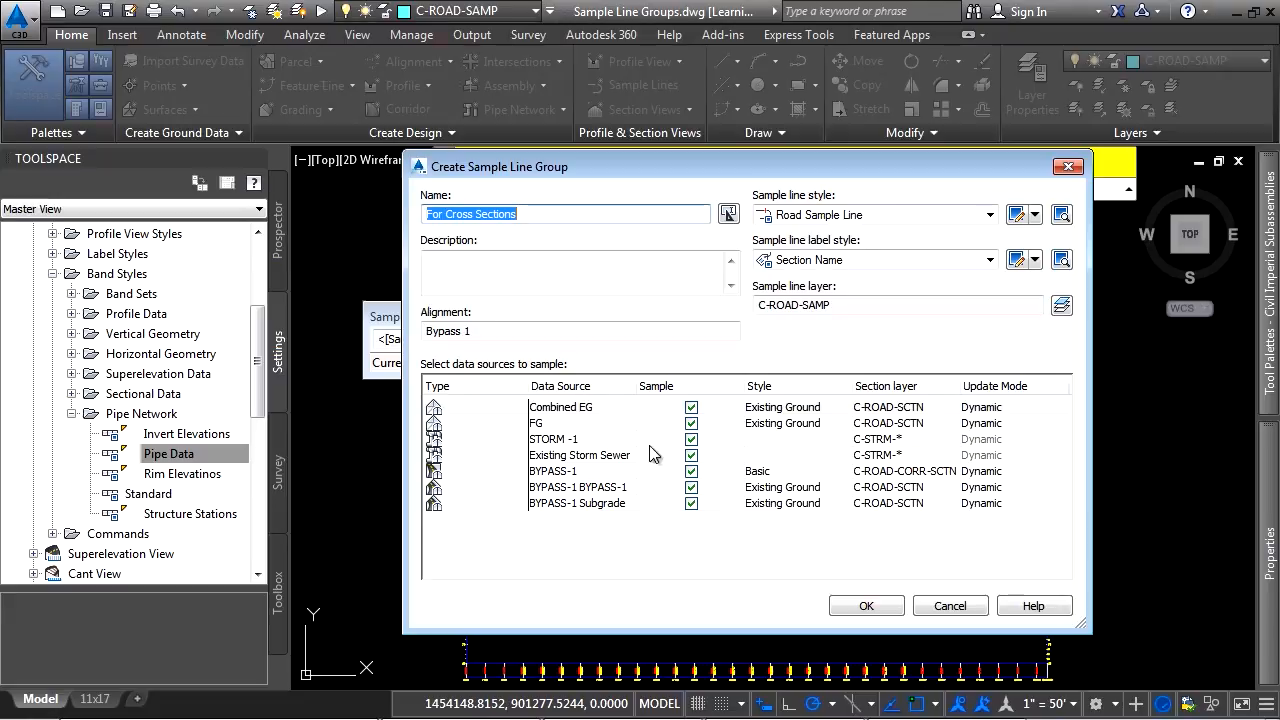
Exclude FG, STORM -1, Existing Storm Sewer, BYPASS-1 BYPASS-1 and BYPASS-1 Subgrade from the sampled data sources
{"action": "left_click", "coordinate": [691, 423]}
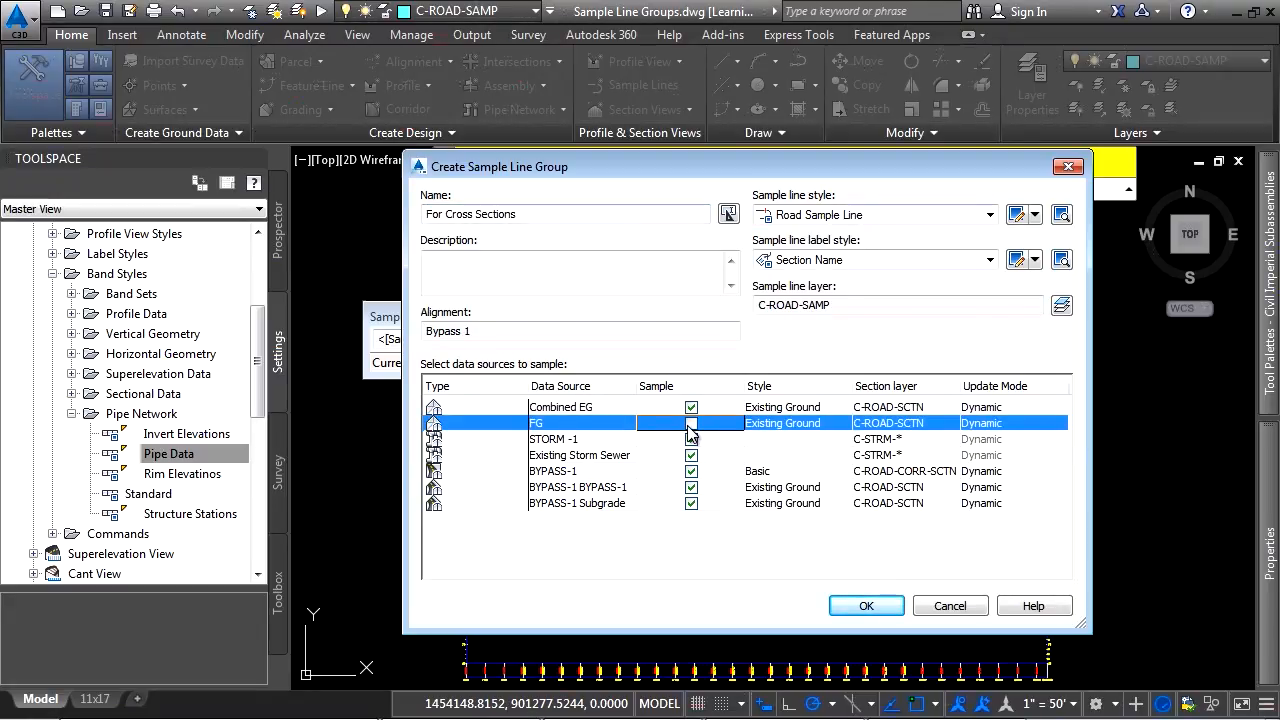
{"action": "left_click", "coordinate": [691, 439]}
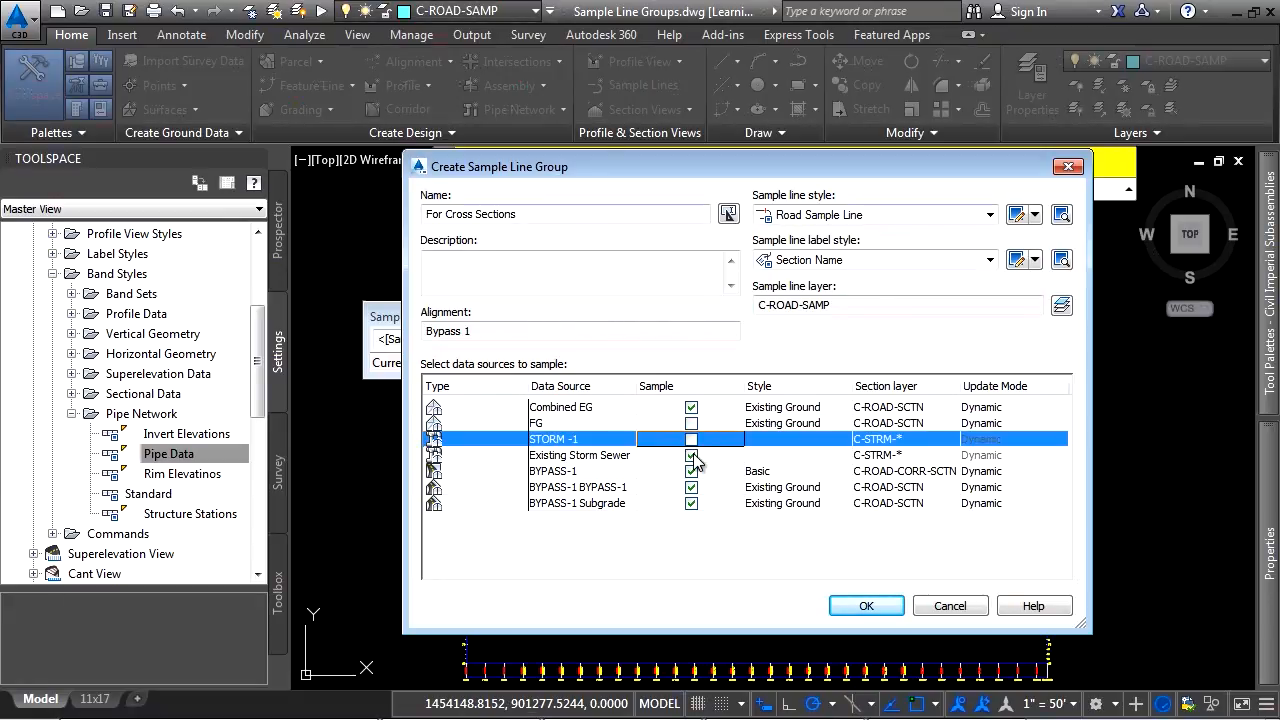
{"action": "left_click", "coordinate": [691, 455]}
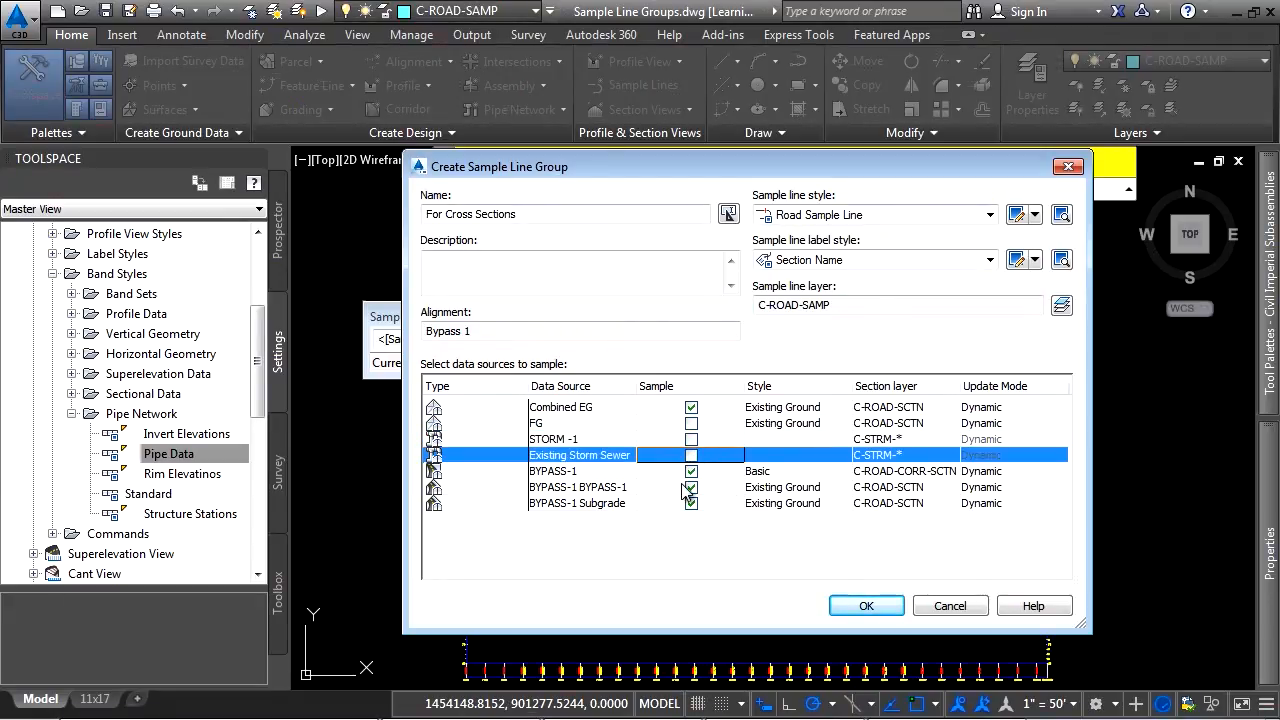
{"action": "left_click", "coordinate": [691, 487]}
{"action": "left_click", "coordinate": [691, 503]}
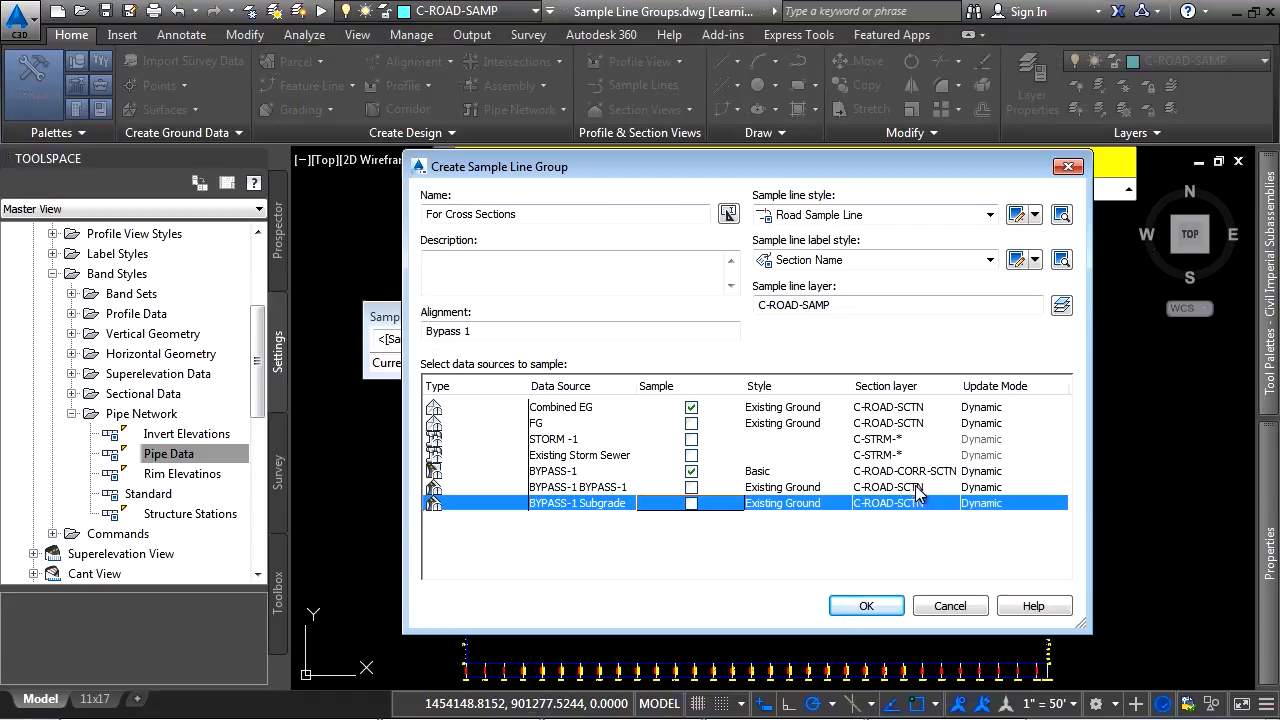
Add the suffix -EG to the section layer of the Combined EG surface
{"action": "left_click", "coordinate": [929, 408]}
{"action": "left_click", "coordinate": [929, 408]}
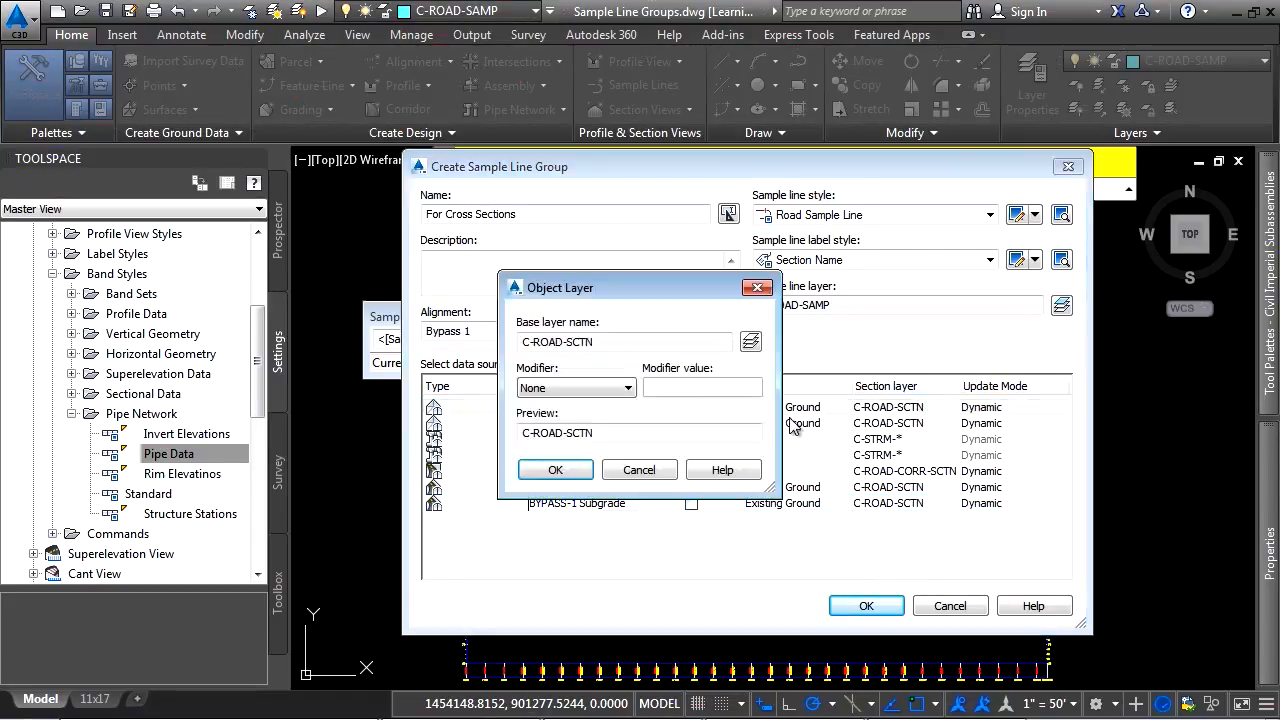
{"action": "left_click", "coordinate": [610, 388]}
{"action": "left_click", "coordinate": [577, 432]}
{"action": "left_click", "coordinate": [701, 386]}
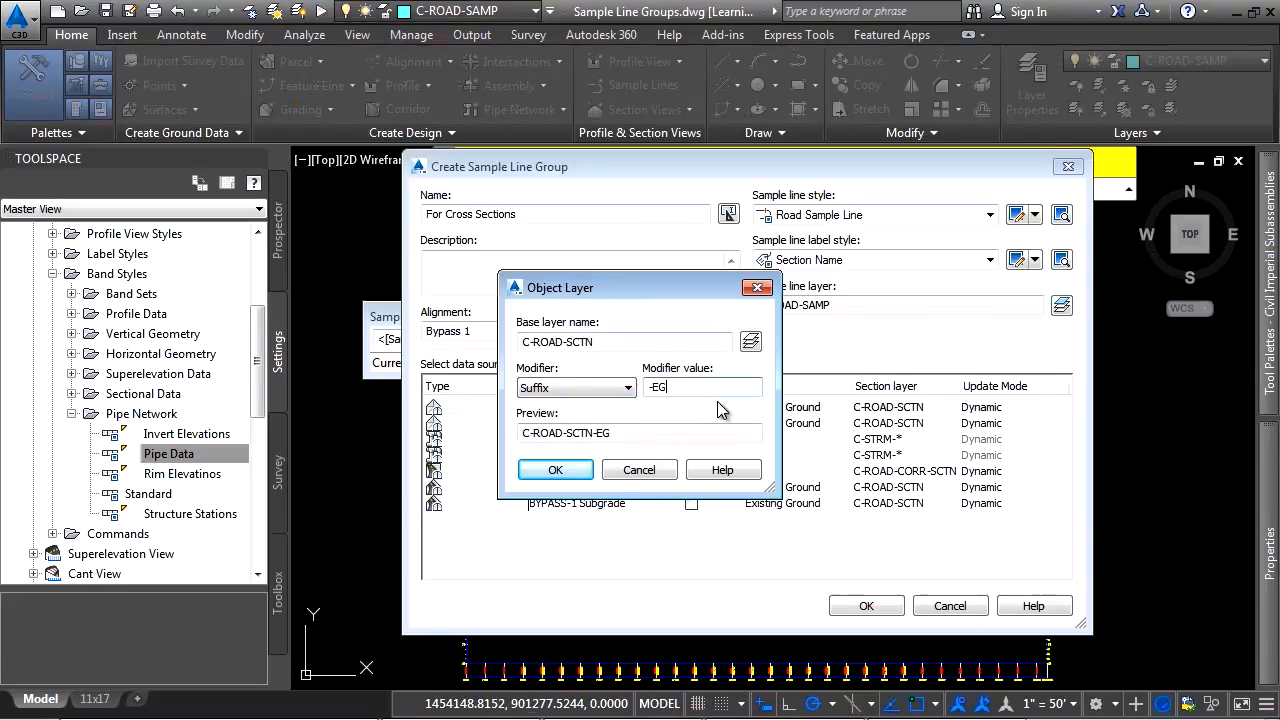
{"action": "left_click", "coordinate": [555, 470]}
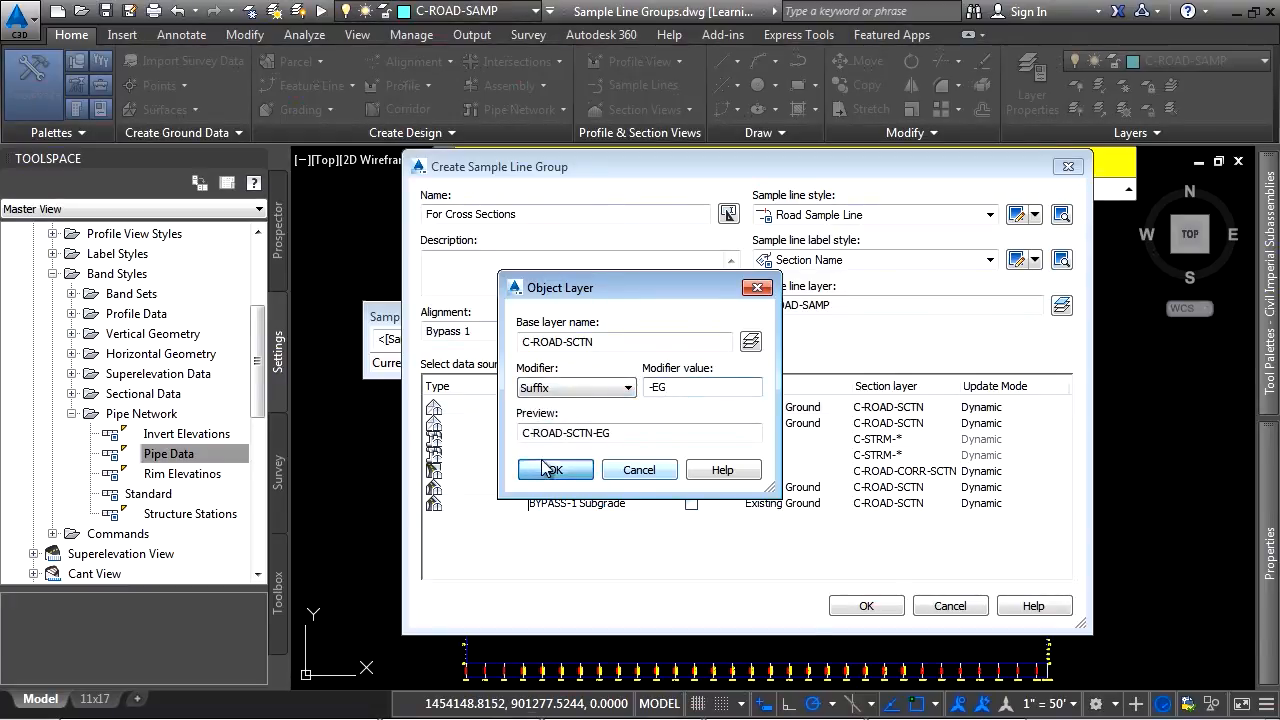
Add the suffix -P to the section layer of the BYPASS-1 corridor
{"action": "left_click", "coordinate": [908, 472]}
{"action": "left_click", "coordinate": [940, 474]}
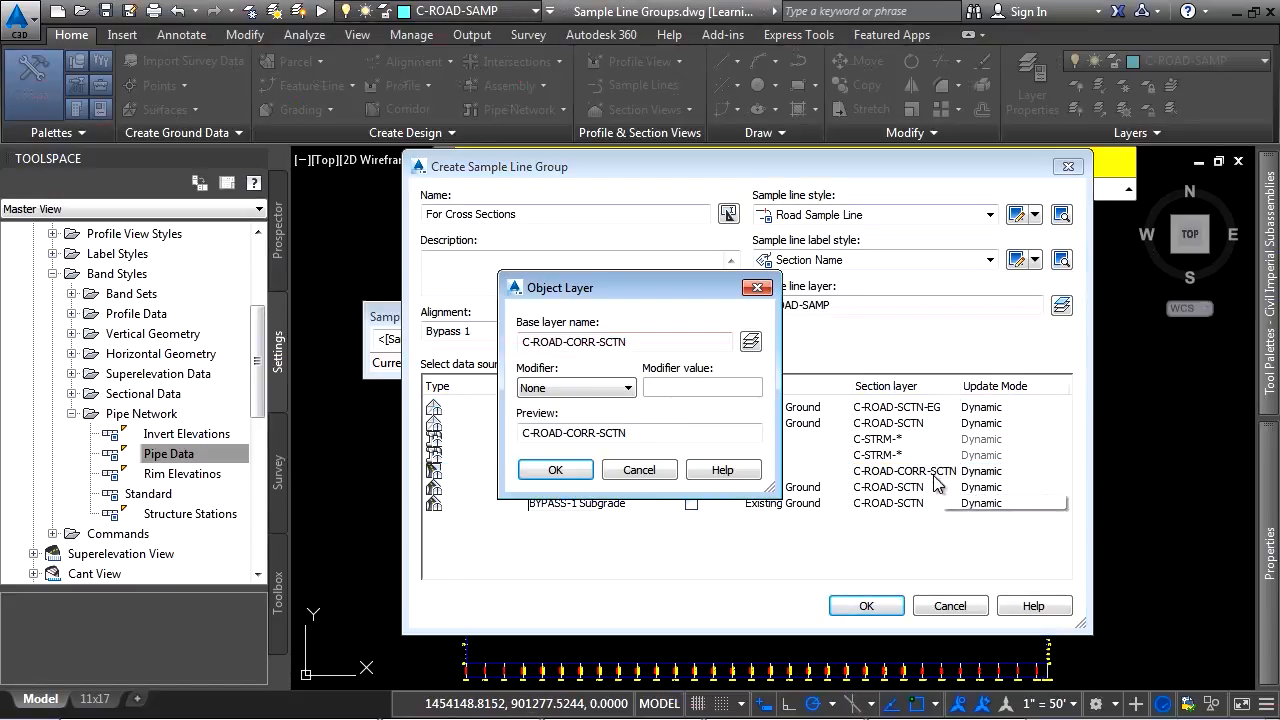
{"action": "left_click", "coordinate": [577, 388]}
{"action": "left_click", "coordinate": [577, 432]}
{"action": "left_click", "coordinate": [703, 390]}
{"action": "type", "text": "-P"}
{"action": "left_click", "coordinate": [553, 467]}
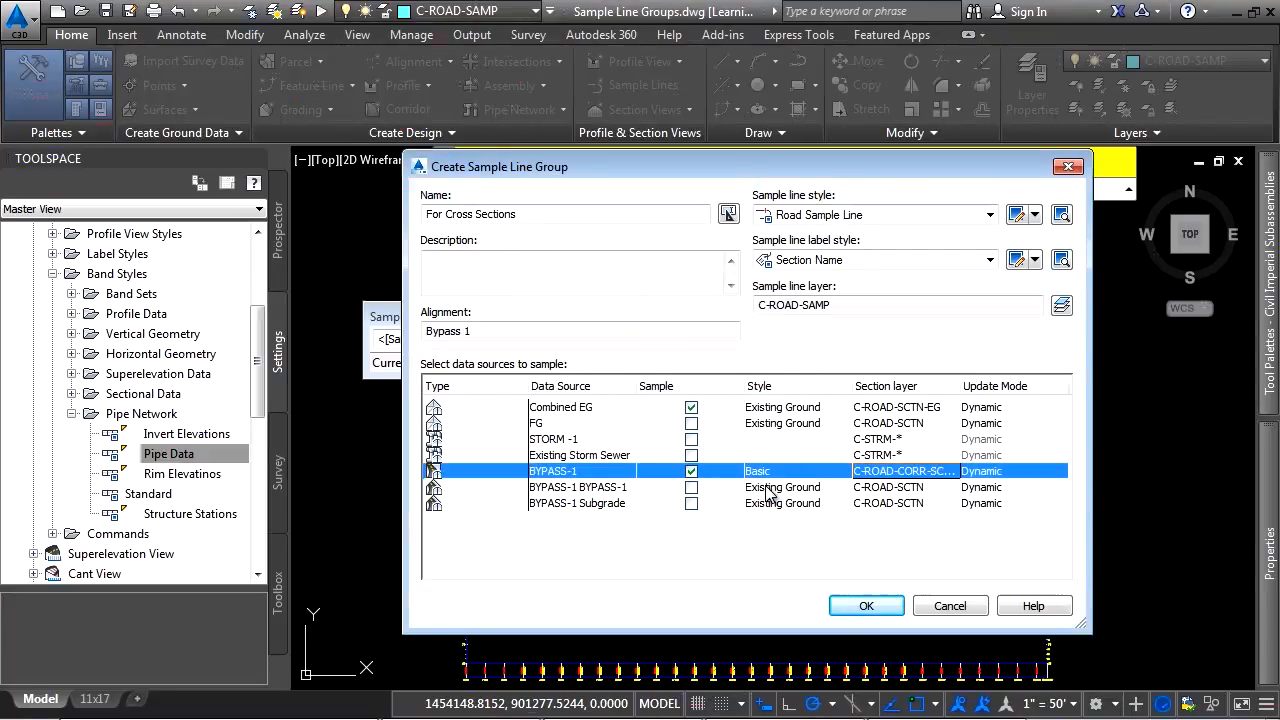
Set the BYPASS-1 corridor's code set style to View-Edit and create the sample line group
{"action": "left_click", "coordinate": [772, 471]}
{"action": "left_click", "coordinate": [590, 330]}
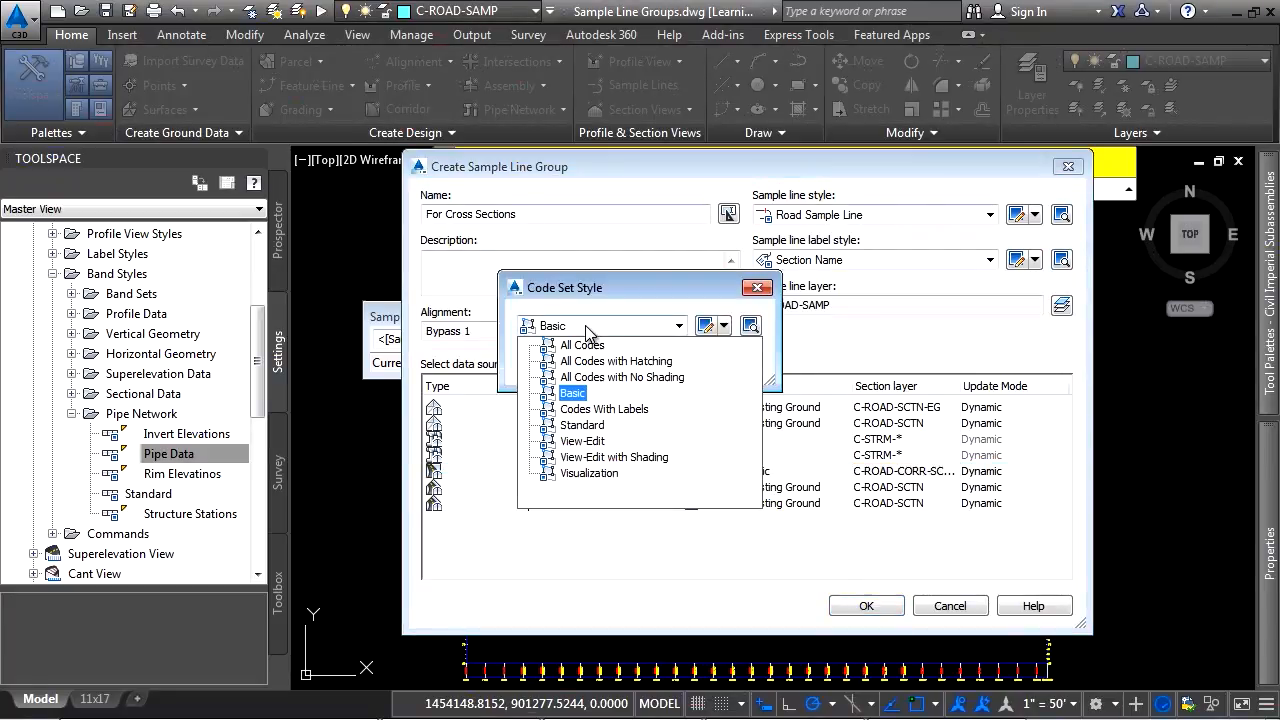
{"action": "left_click", "coordinate": [585, 441]}
{"action": "left_click", "coordinate": [551, 363]}
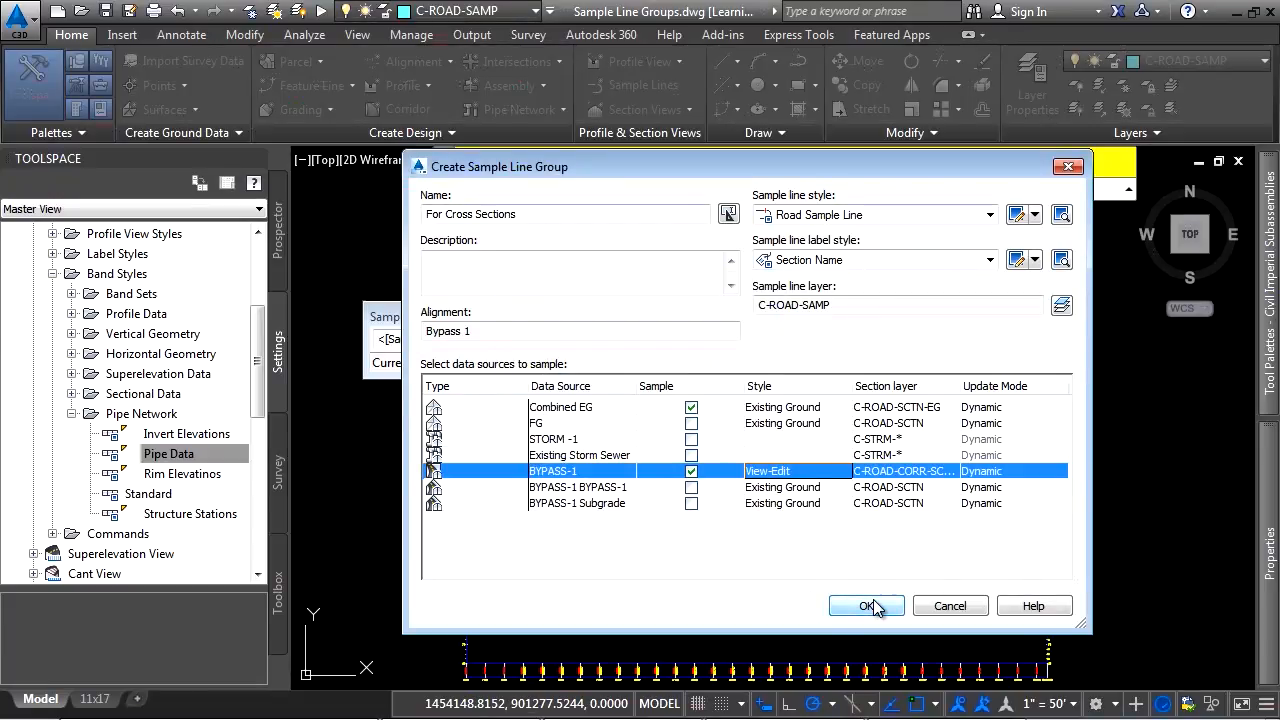
{"action": "left_click", "coordinate": [866, 606]}
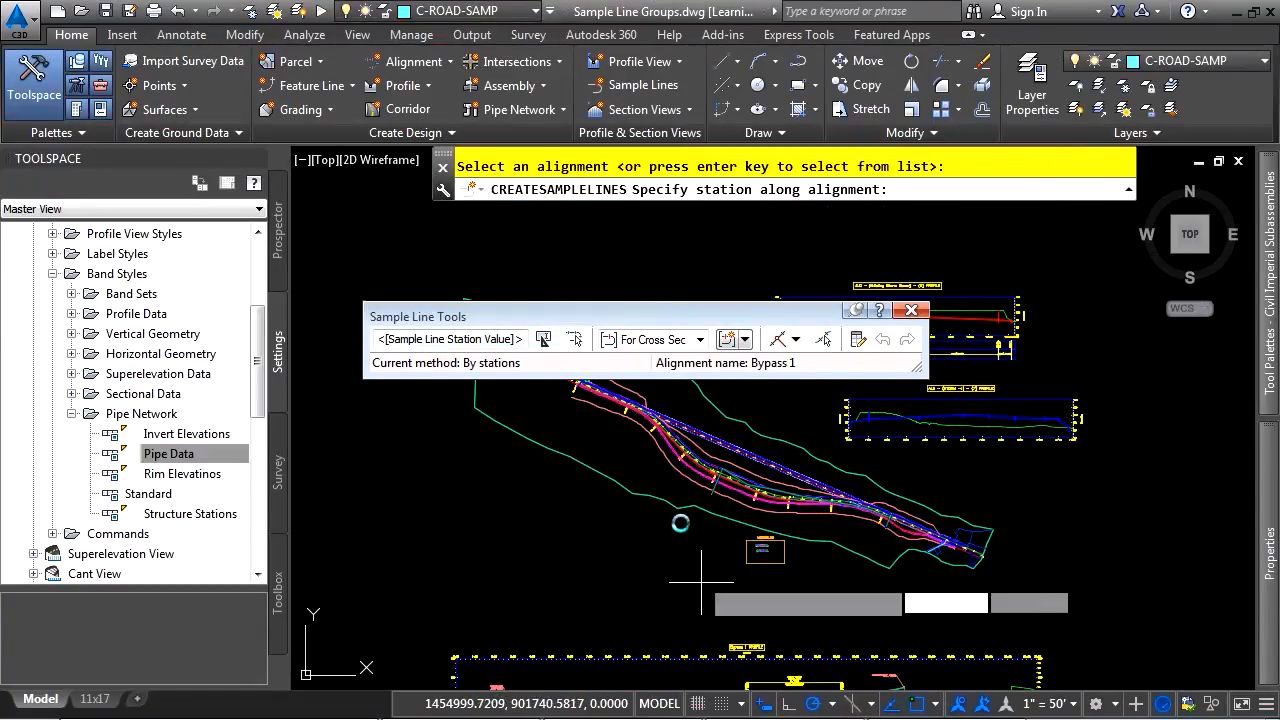
Create a sample line from the existing bent polyline near station 2+00 using the Select existing polylines method
{"action": "left_click_drag", "start_coordinate": [722, 320], "coordinate": [744, 240]}
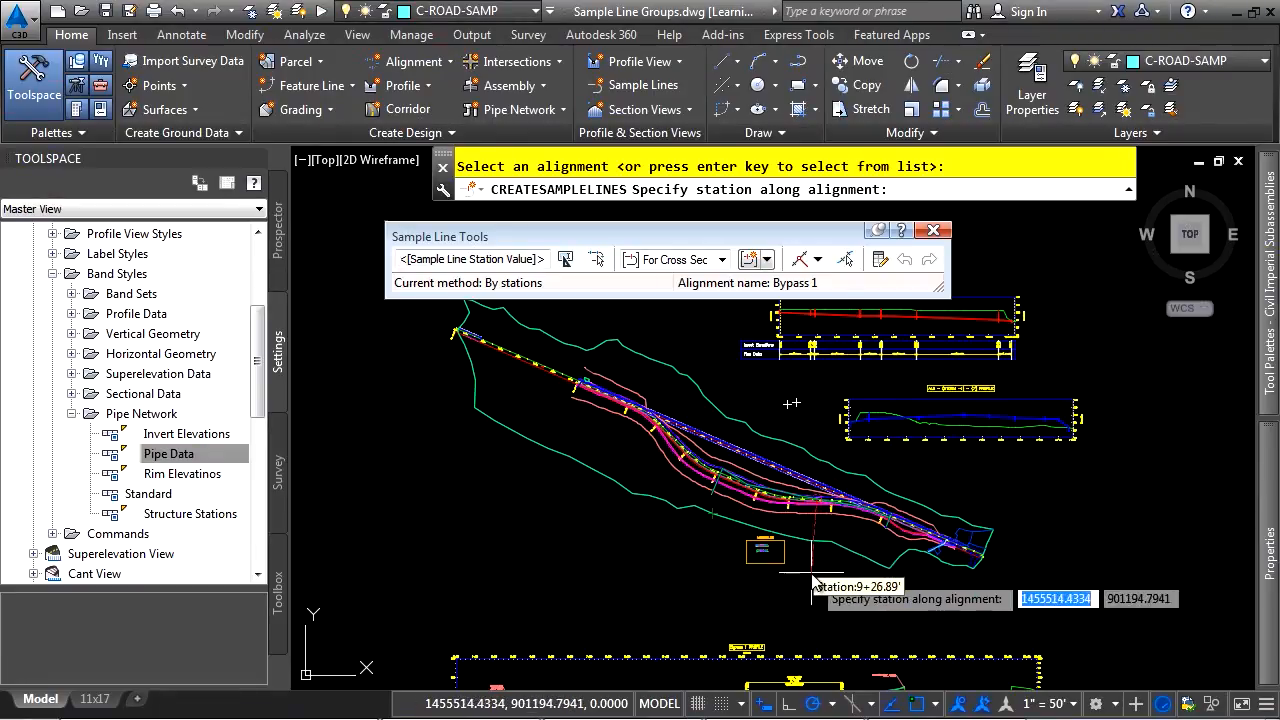
{"action": "left_click", "coordinate": [818, 259]}
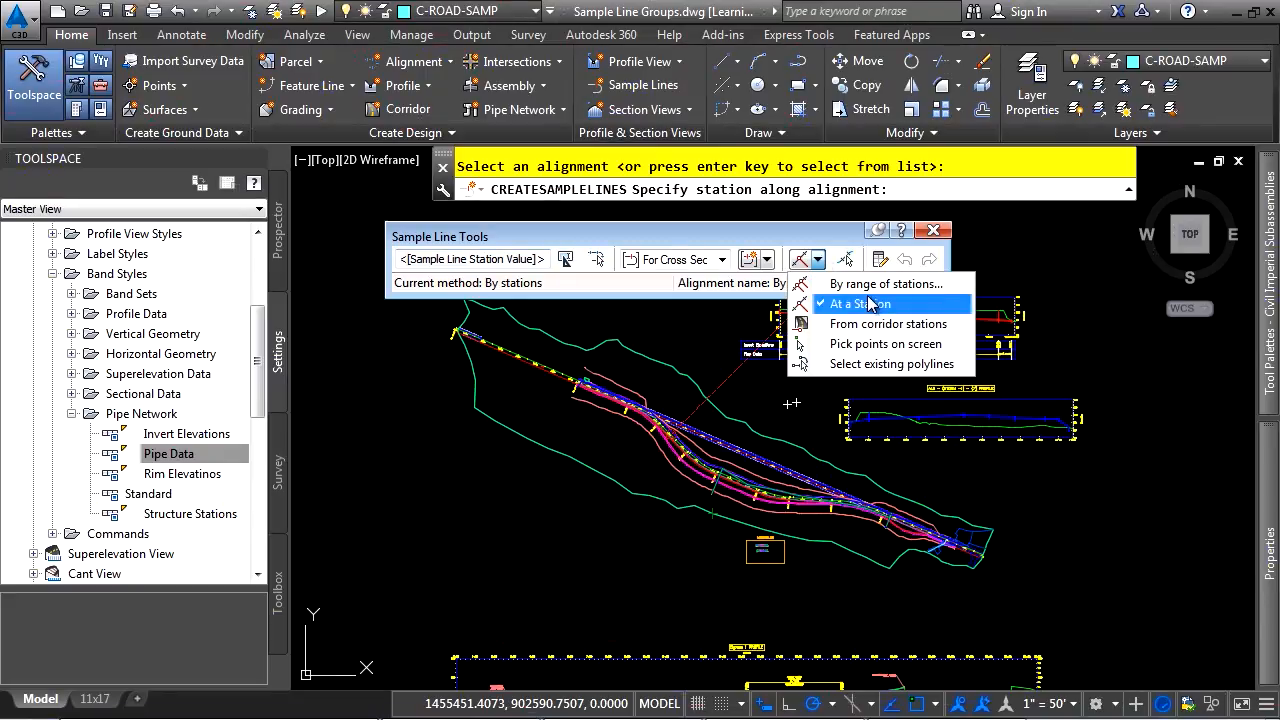
{"action": "left_click", "coordinate": [860, 365]}
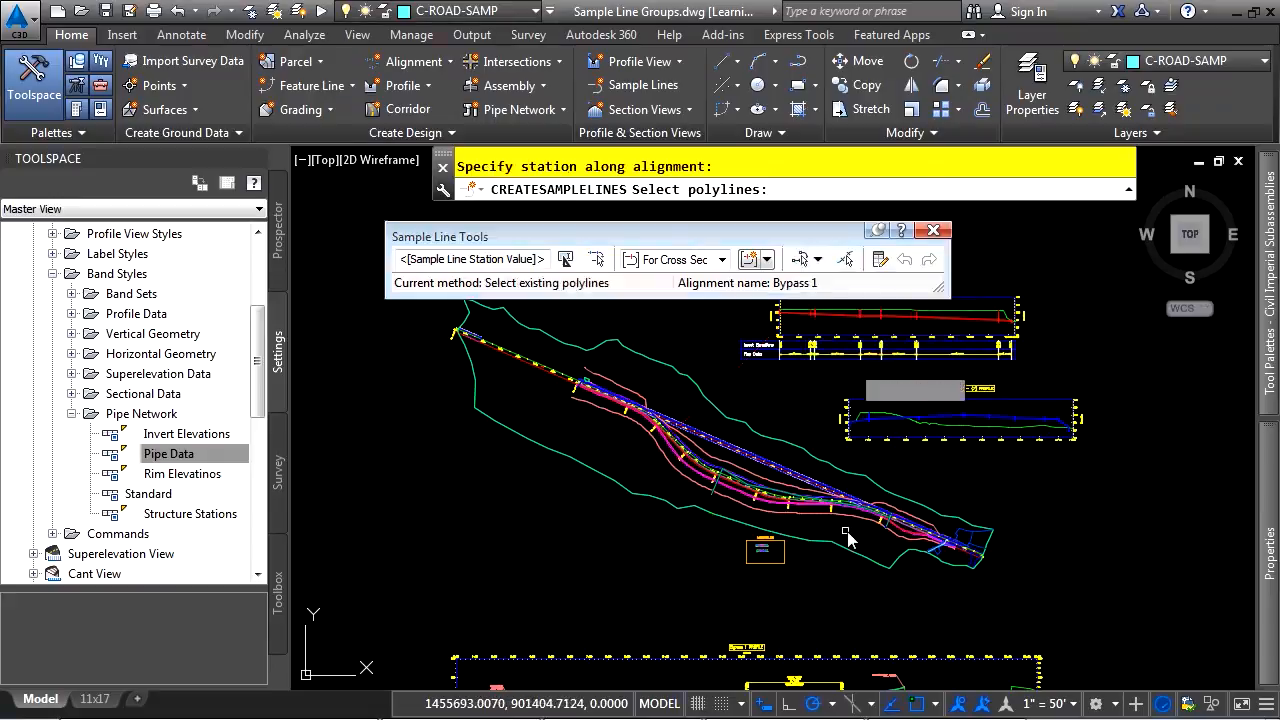
{"action": "scroll", "coordinate": [818, 467], "scroll_direction": "up", "scroll_amount": 6}
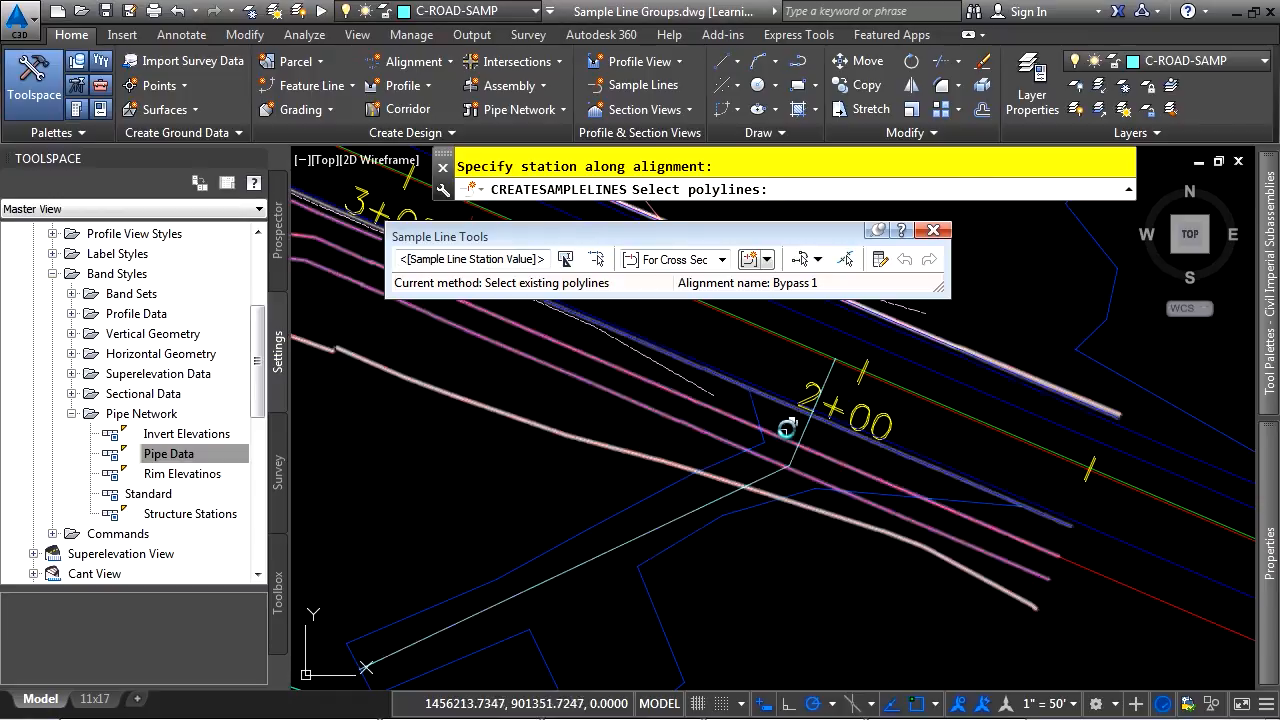
{"action": "left_click", "coordinate": [826, 373]}
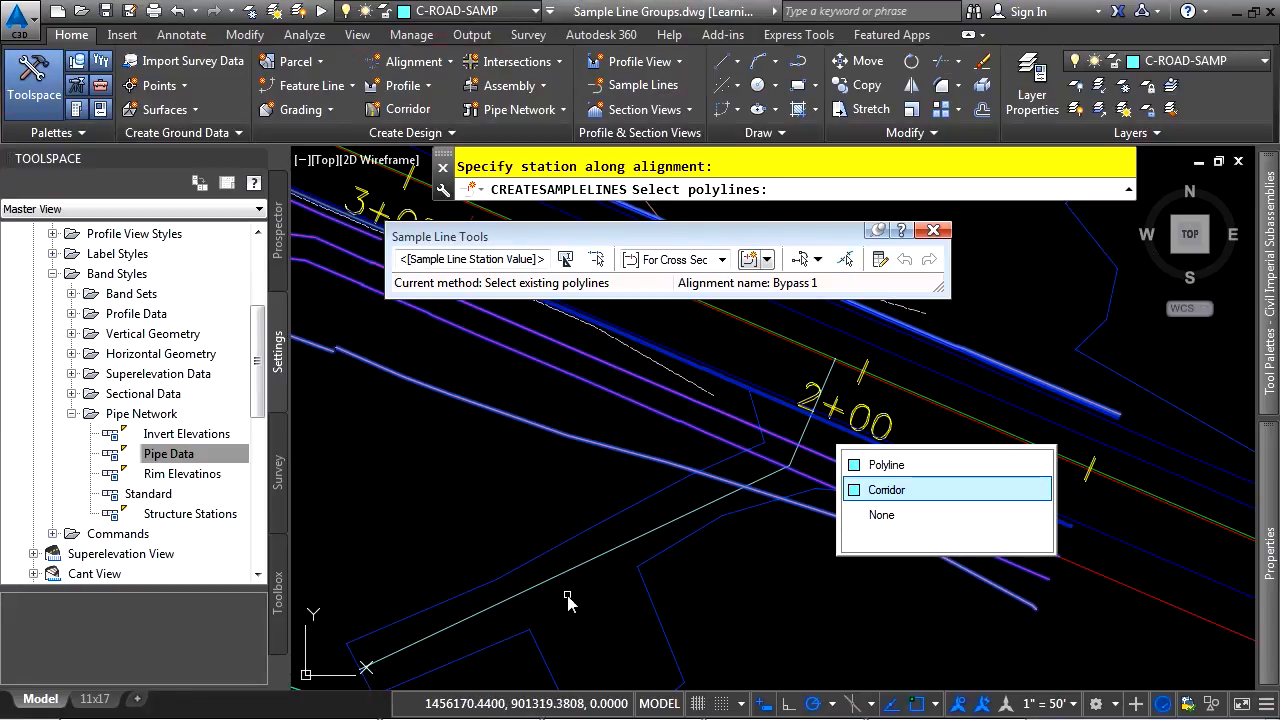
{"action": "left_click", "coordinate": [886, 464]}
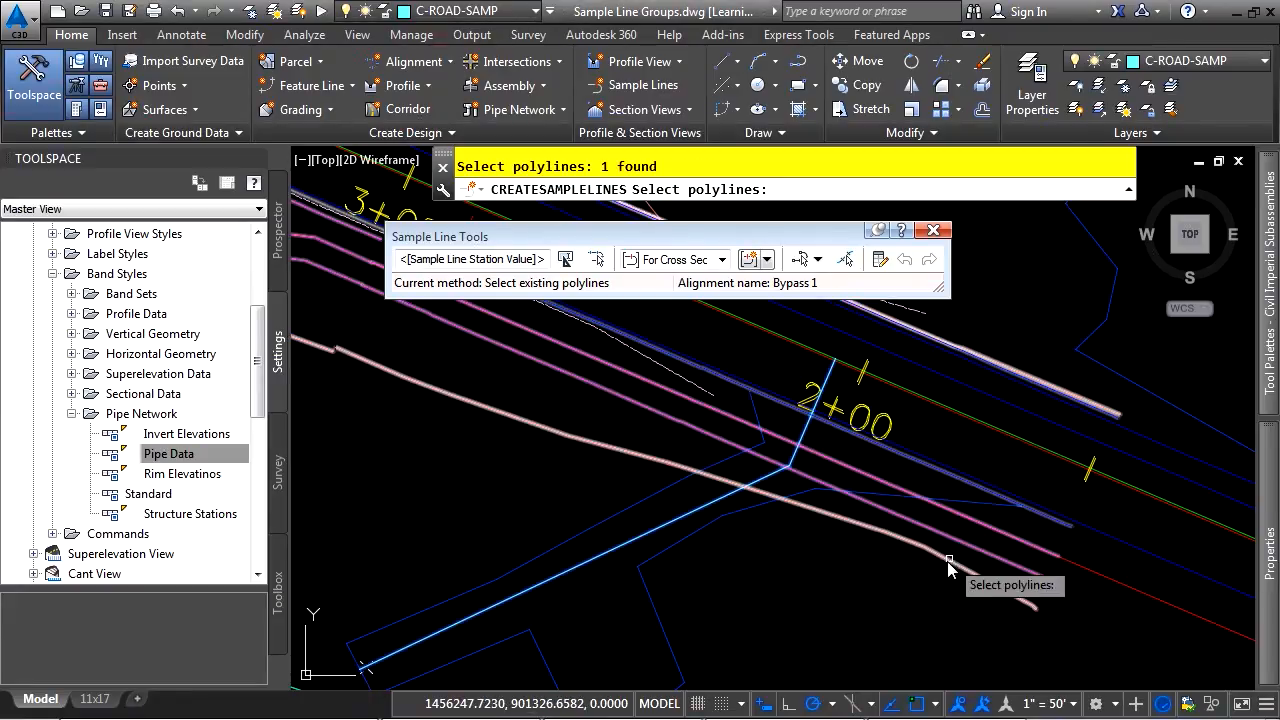
{"action": "key", "text": "Return"}
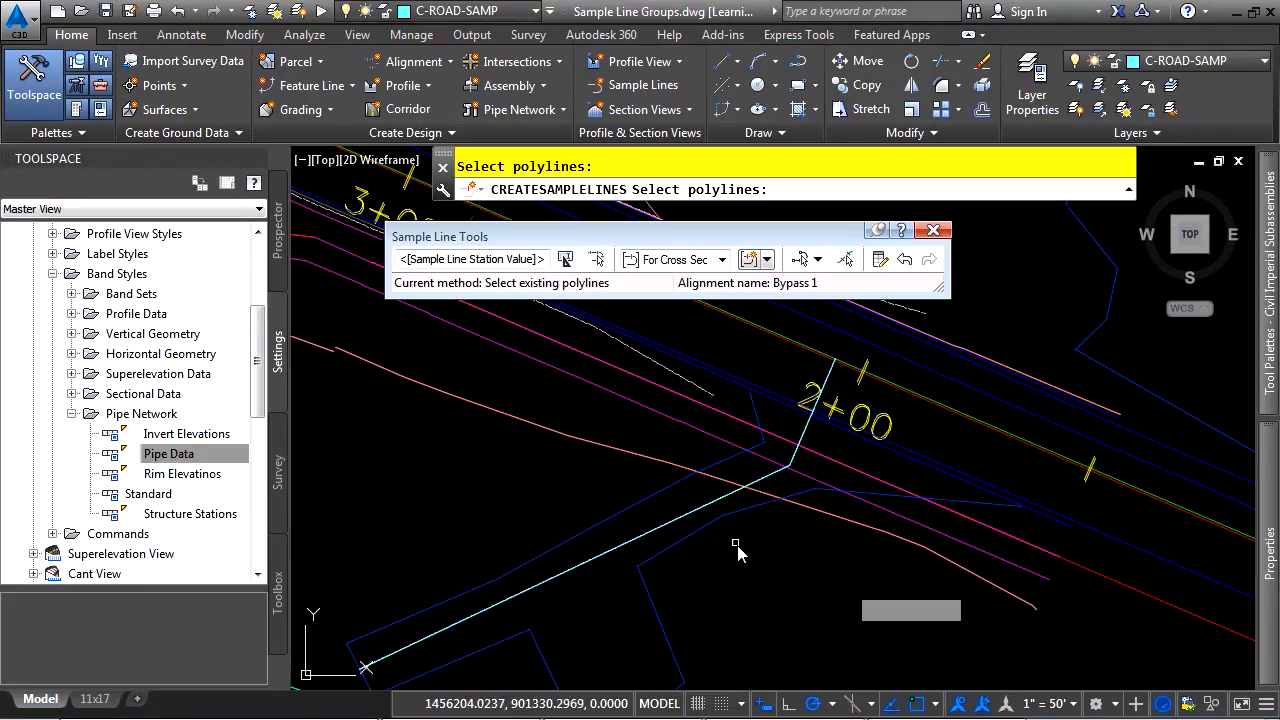
Switch to the Pick points on screen method and start a sample line midway between the side road's edge lines near station 0+00
{"action": "left_click", "coordinate": [817, 259]}
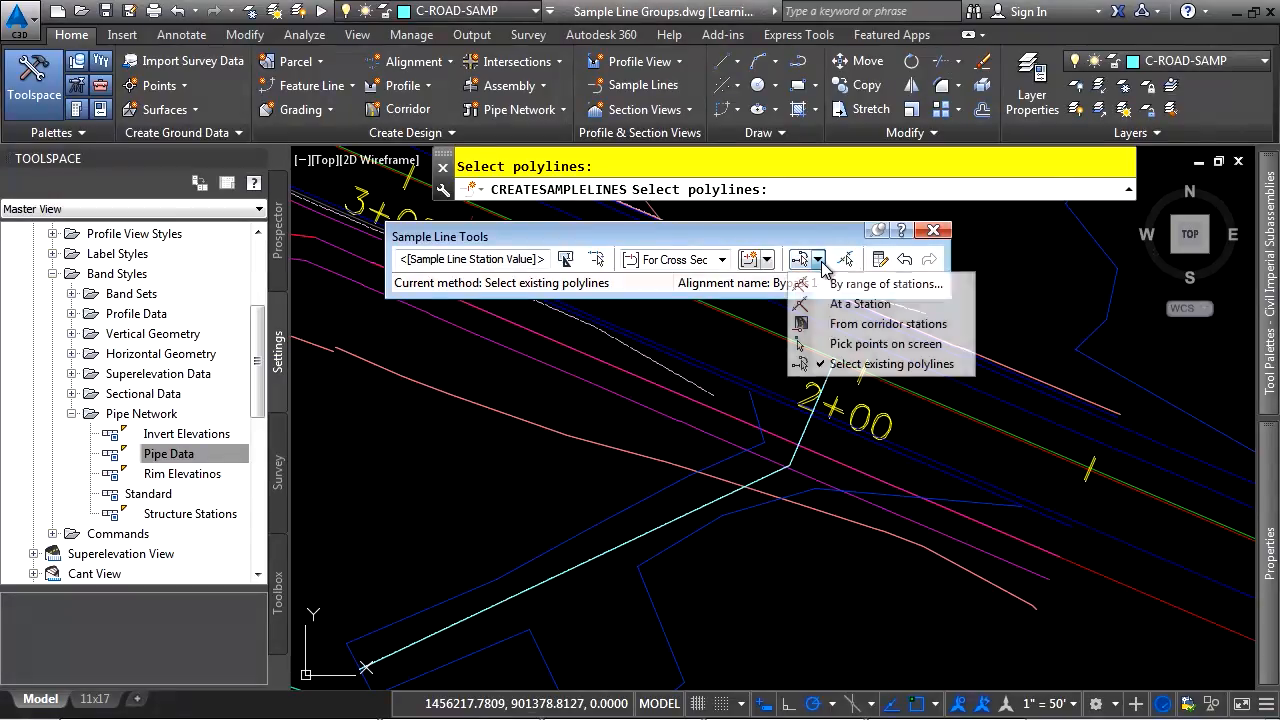
{"action": "left_click", "coordinate": [860, 343]}
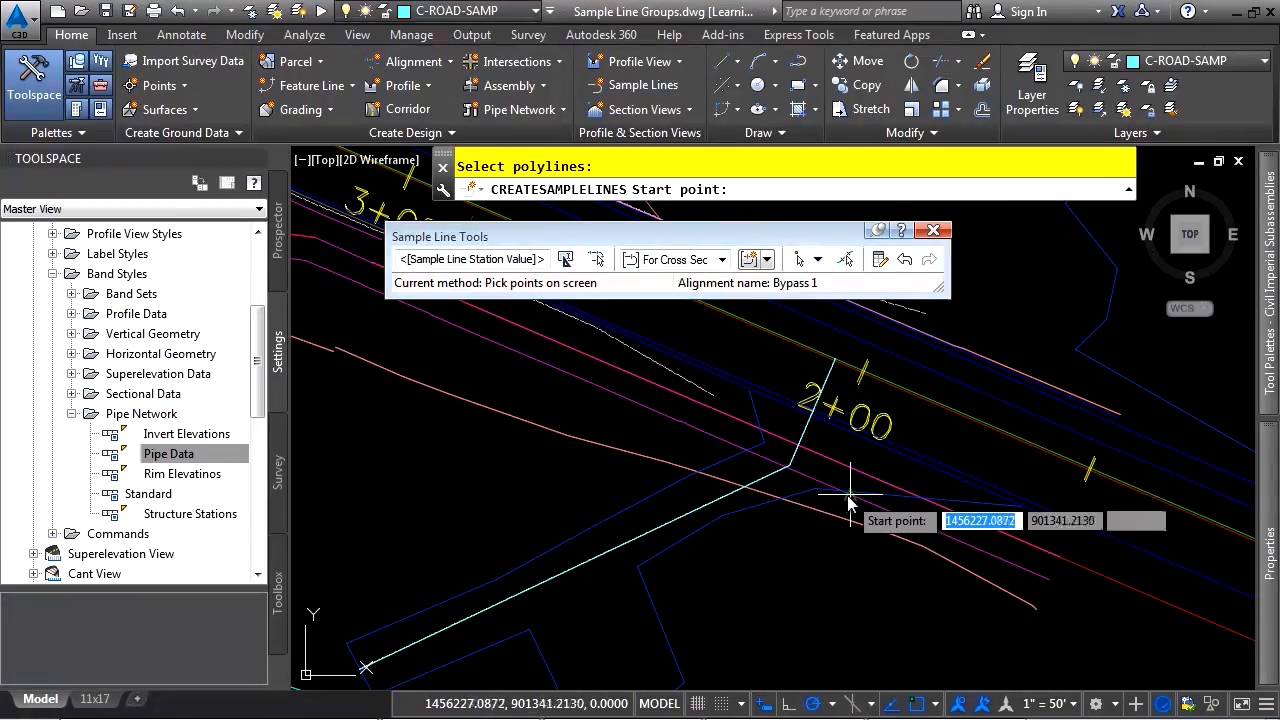
{"action": "scroll", "coordinate": [845, 519], "scroll_direction": "down", "scroll_amount": 3}
{"action": "middle_click_drag", "start_coordinate": [948, 549], "coordinate": [477, 326]}
{"action": "middle_click_drag", "start_coordinate": [706, 415], "coordinate": [700, 532]}
{"action": "scroll", "coordinate": [683, 526], "scroll_direction": "up", "scroll_amount": 2}
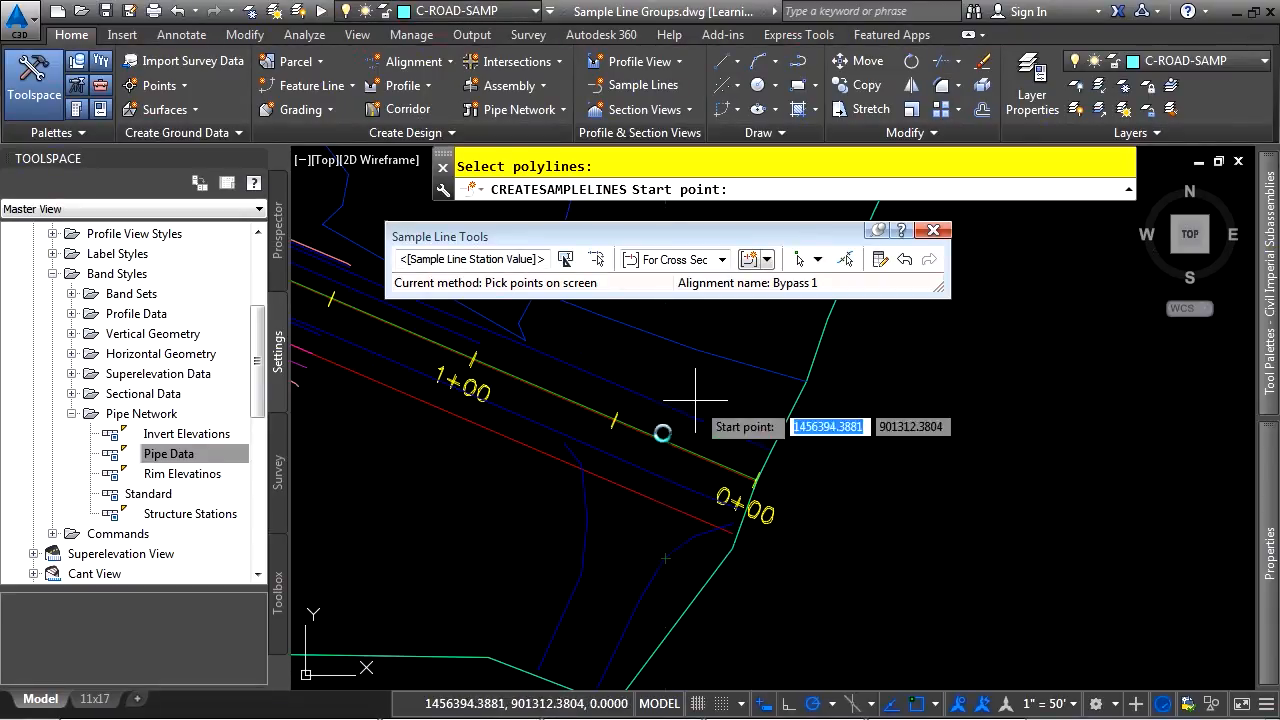
{"action": "right_click", "coordinate": [678, 557], "text": "shift"}
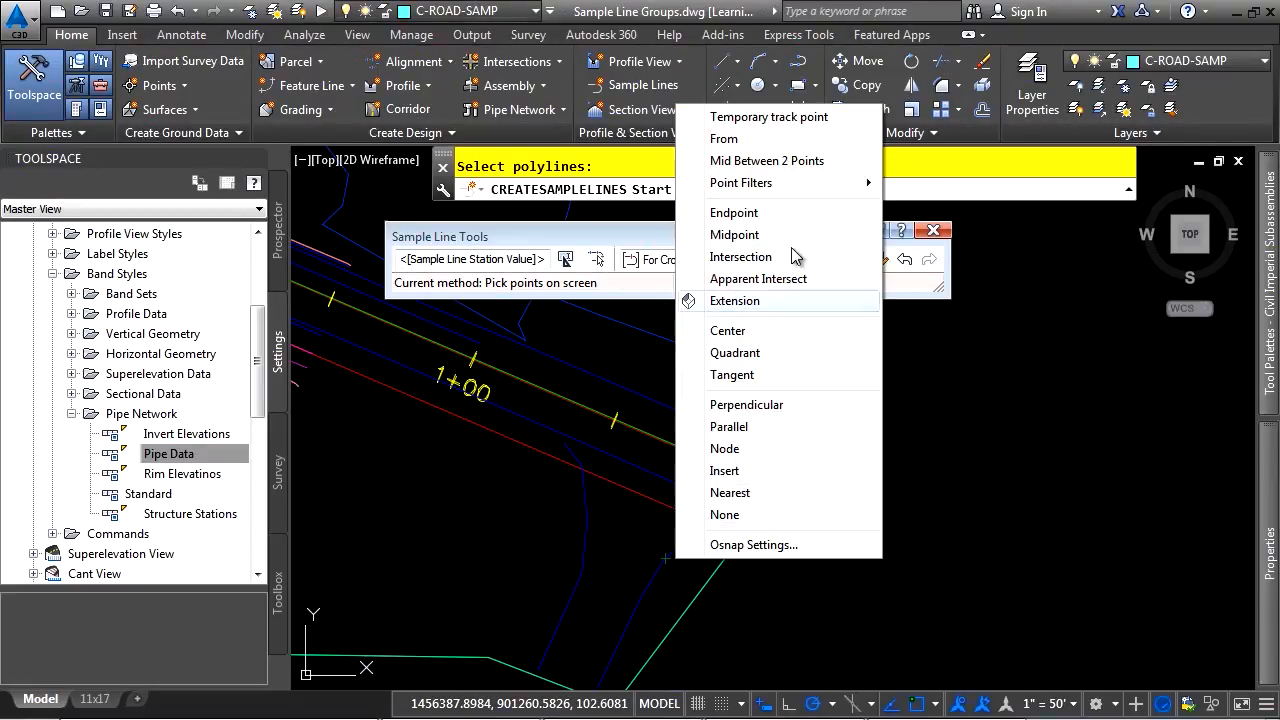
{"action": "left_click", "coordinate": [817, 163]}
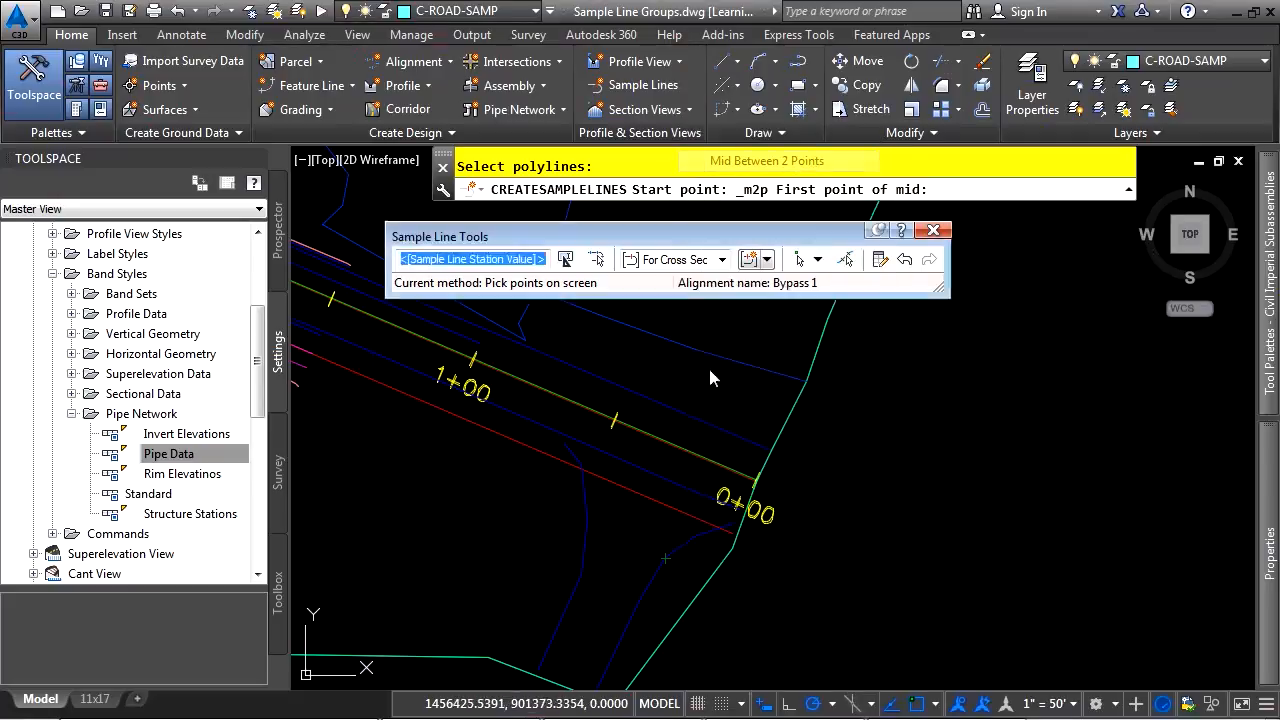
{"action": "scroll", "coordinate": [585, 432], "scroll_direction": "up", "scroll_amount": 3}
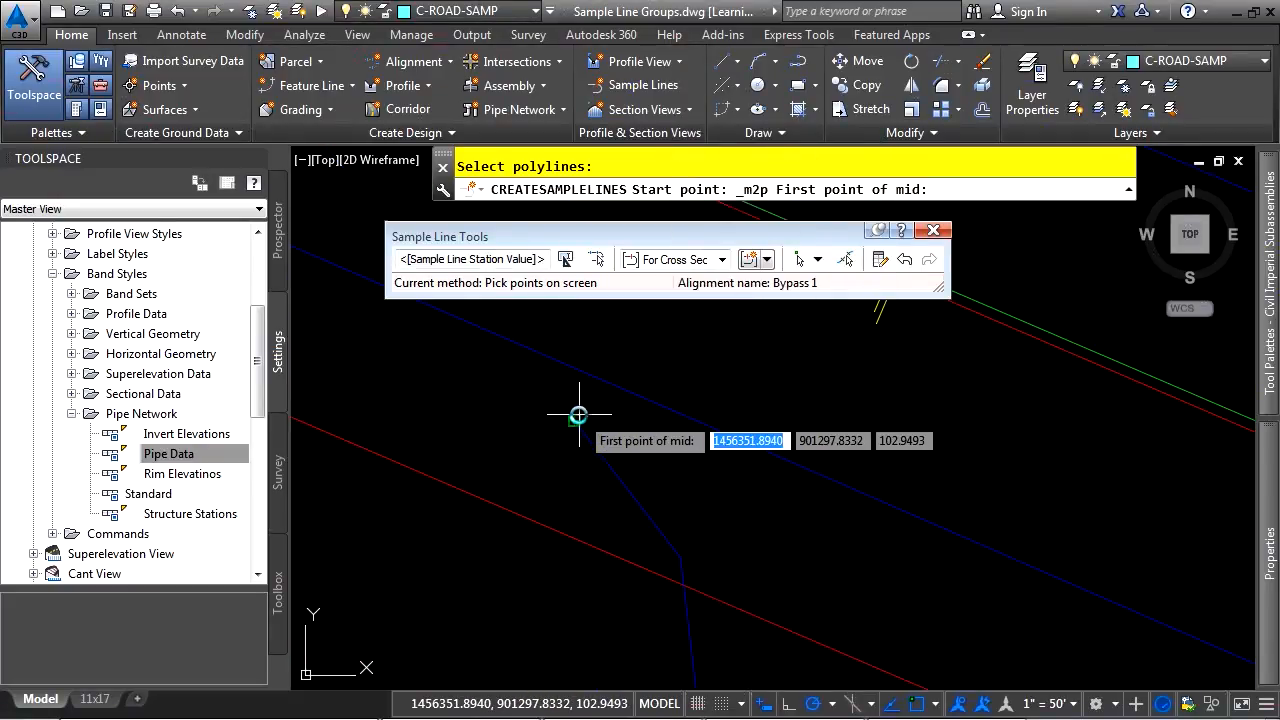
{"action": "left_click", "coordinate": [577, 415]}
{"action": "middle_click_drag", "start_coordinate": [935, 605], "coordinate": [477, 374]}
{"action": "middle_click_drag", "start_coordinate": [1000, 600], "coordinate": [545, 360]}
{"action": "left_click", "coordinate": [752, 465]}
{"action": "scroll", "coordinate": [640, 485], "scroll_direction": "down", "scroll_amount": 5}
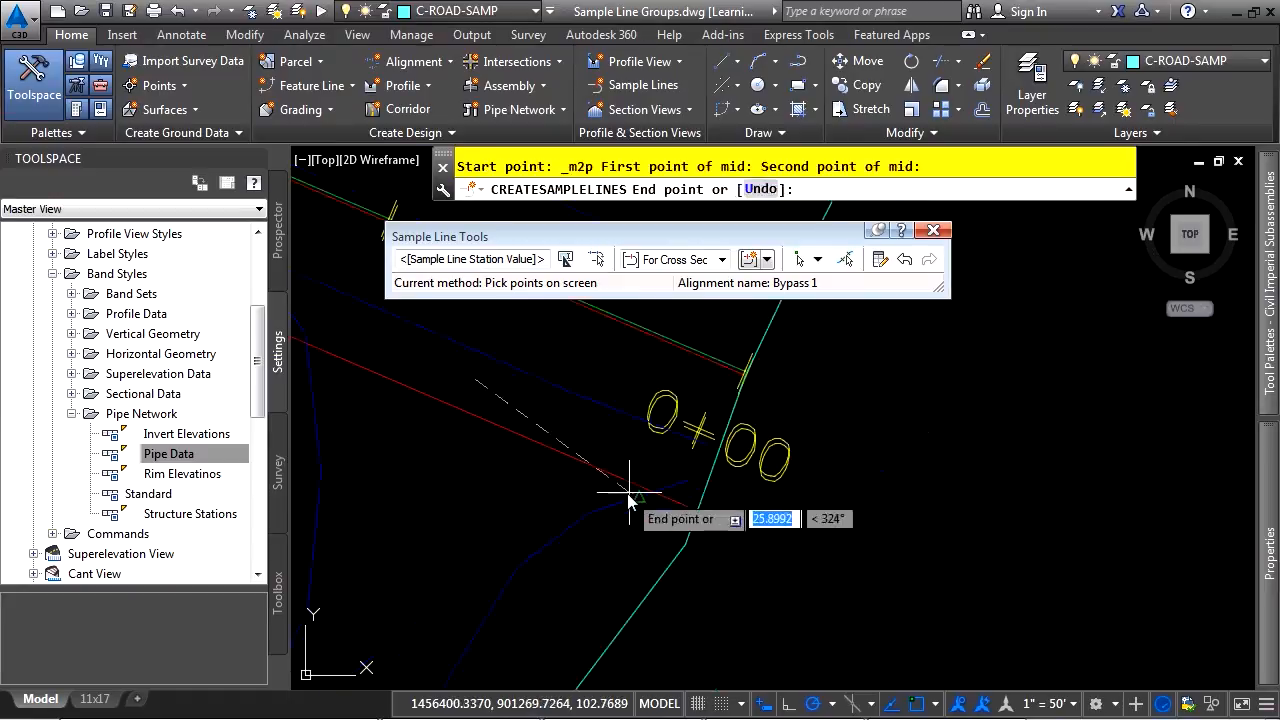
End the sample line midway between the far ends of the side road's edge lines and finish creating it
{"action": "right_click", "coordinate": [624, 470], "text": "shift"}
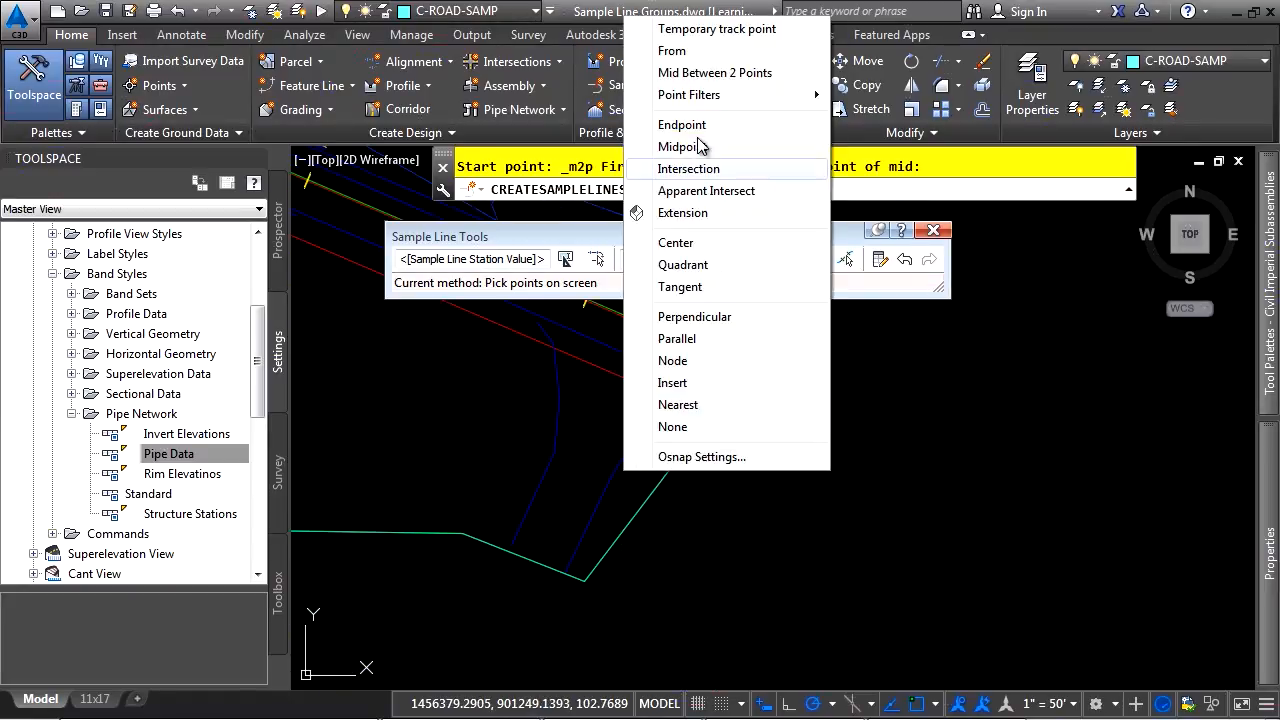
{"action": "left_click", "coordinate": [697, 76]}
{"action": "scroll", "coordinate": [526, 561], "scroll_direction": "up", "scroll_amount": 4}
{"action": "left_click", "coordinate": [462, 496]}
{"action": "left_click", "coordinate": [678, 607]}
{"action": "scroll", "coordinate": [688, 413], "scroll_direction": "down", "scroll_amount": 8}
{"action": "middle_click_drag", "start_coordinate": [708, 404], "coordinate": [590, 620]}
{"action": "left_click", "coordinate": [692, 513]}
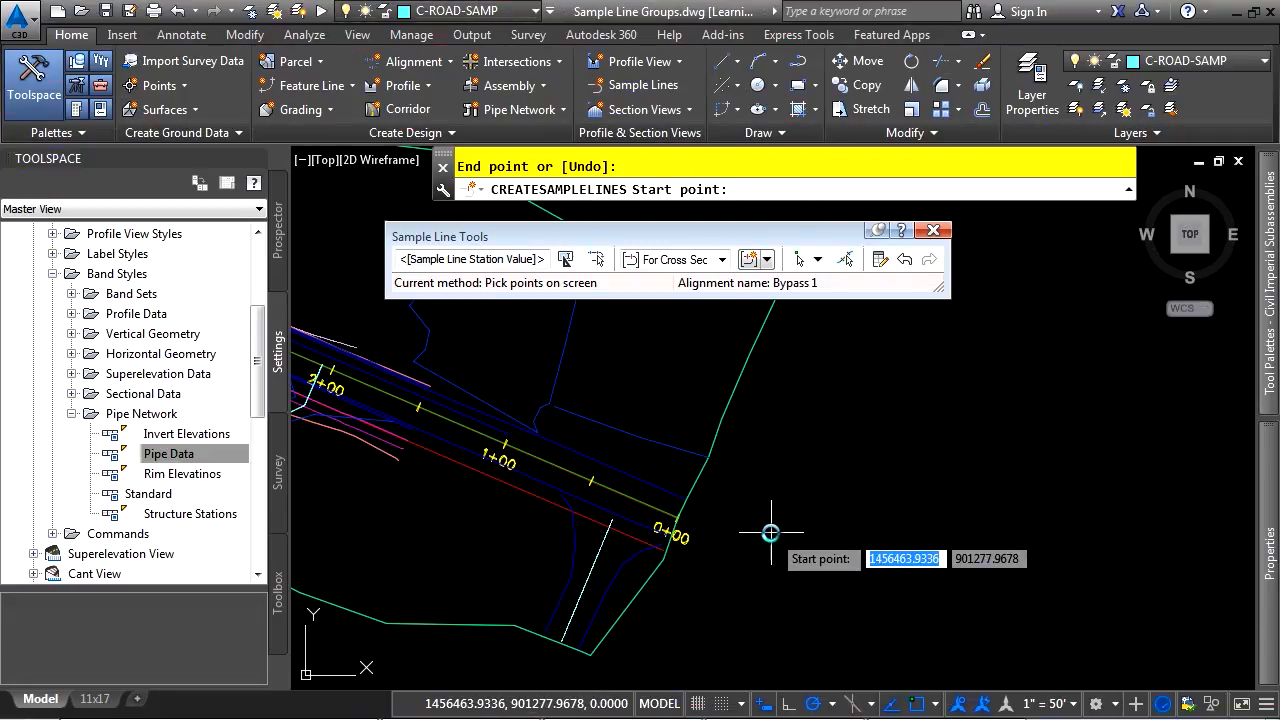
{"action": "key", "text": "Escape"}
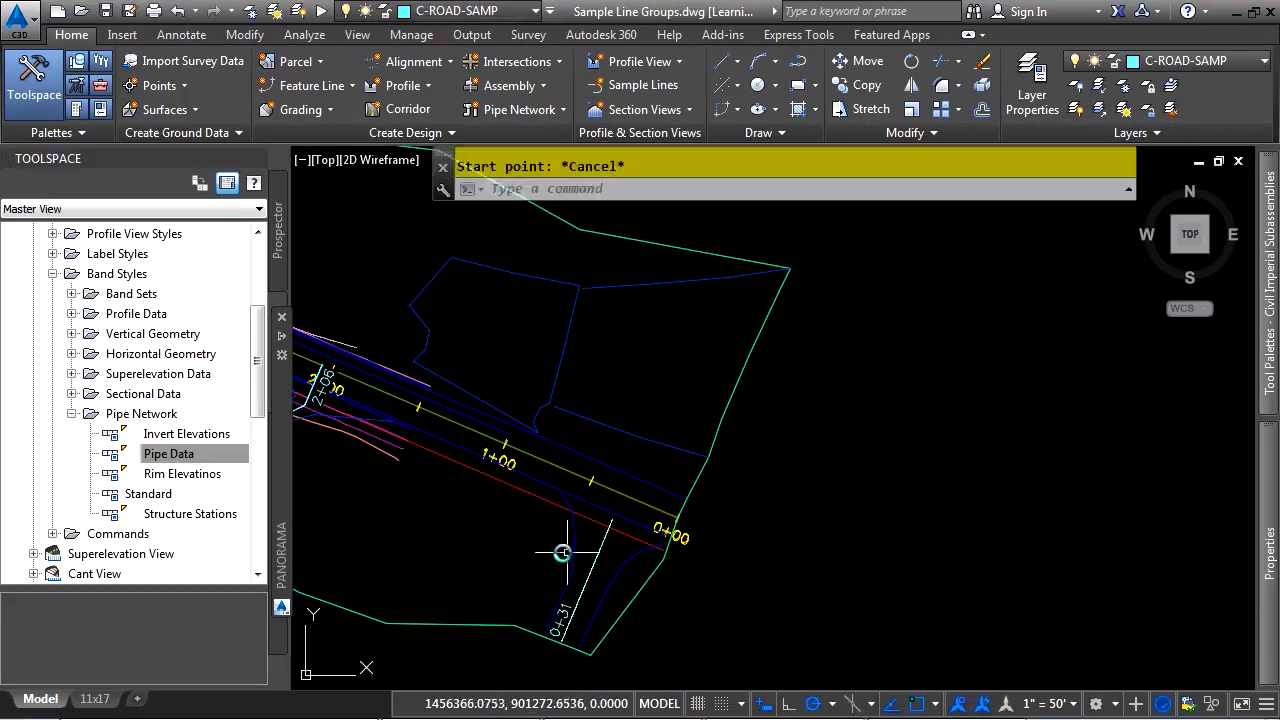
Check both new sample lines along the alignment and select the one at station 0+31
{"action": "scroll", "coordinate": [651, 366], "scroll_direction": "up", "scroll_amount": 4}
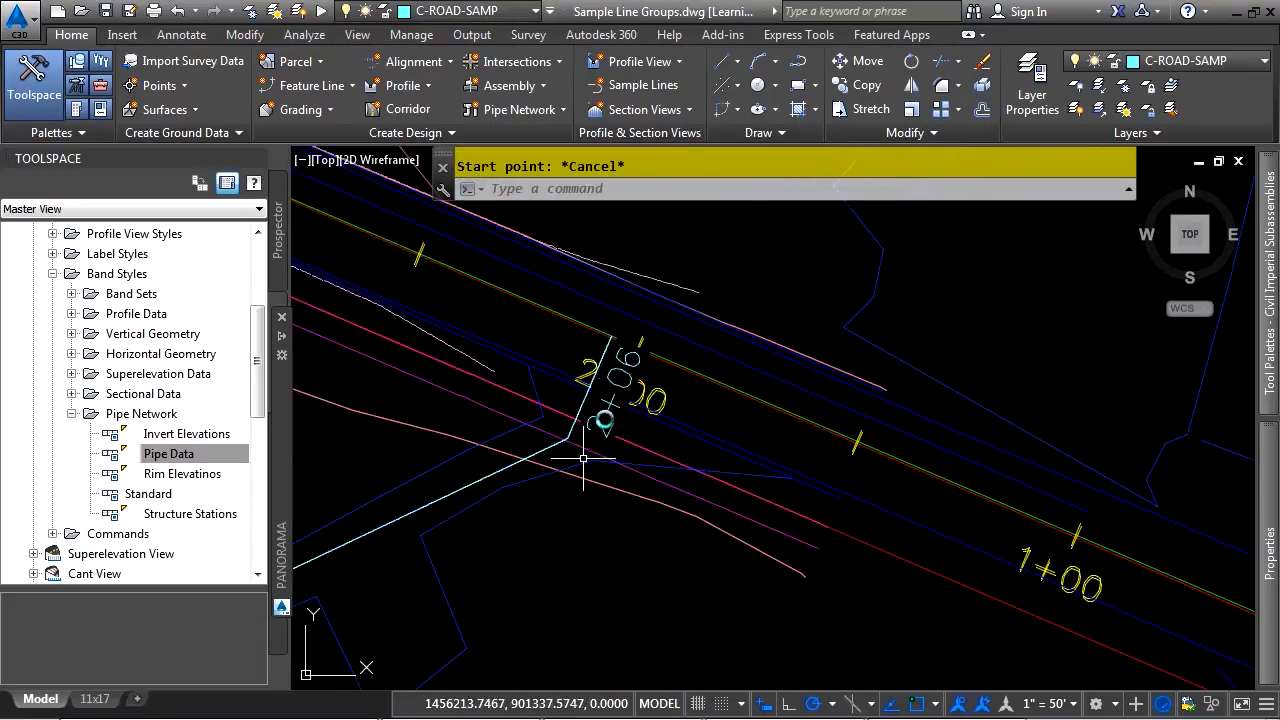
{"action": "middle_click_drag", "start_coordinate": [1014, 564], "coordinate": [691, 297]}
{"action": "middle_click_drag", "start_coordinate": [915, 452], "coordinate": [687, 241]}
{"action": "middle_click_drag", "start_coordinate": [781, 392], "coordinate": [700, 521]}
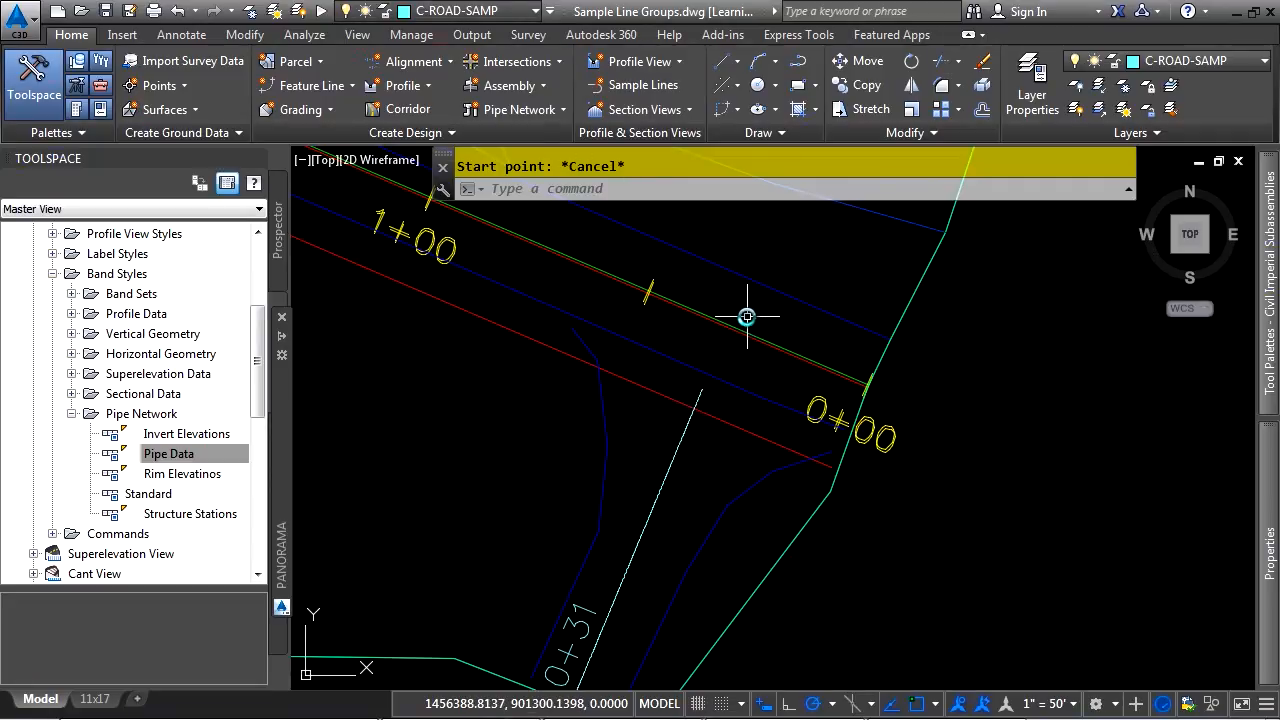
{"action": "left_click", "coordinate": [670, 476]}
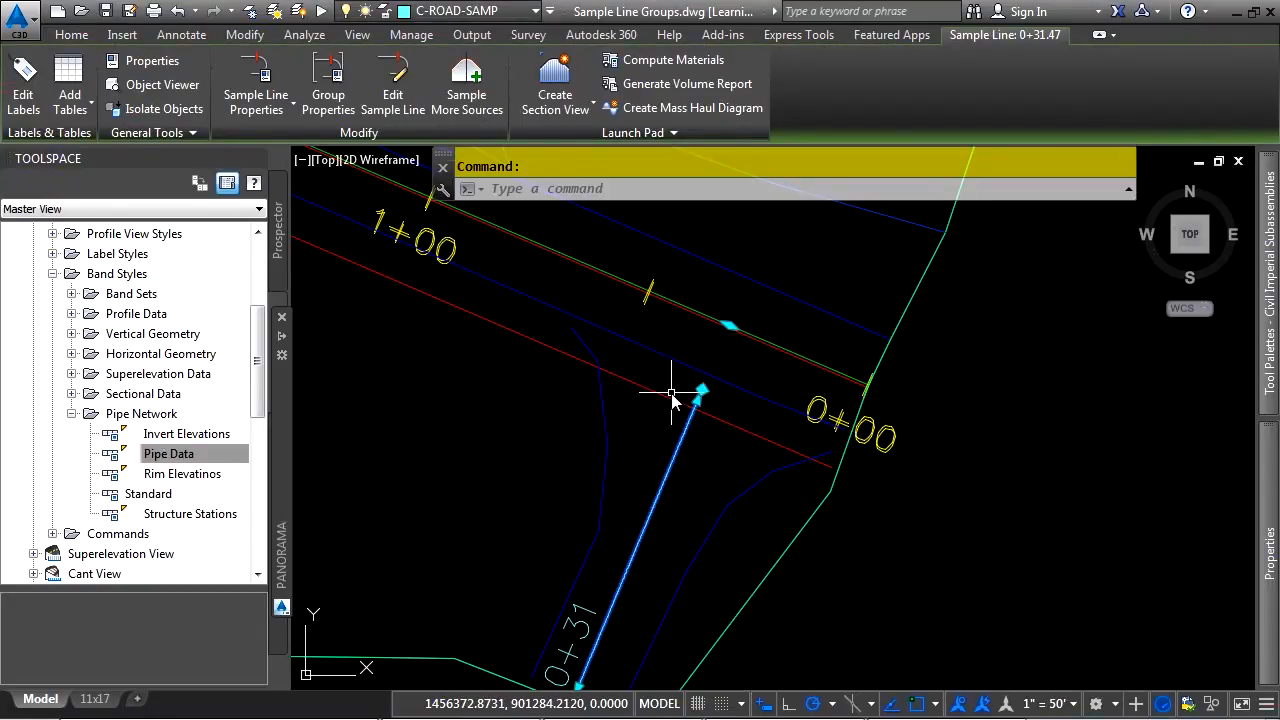
{"action": "left_click", "coordinate": [698, 399]}
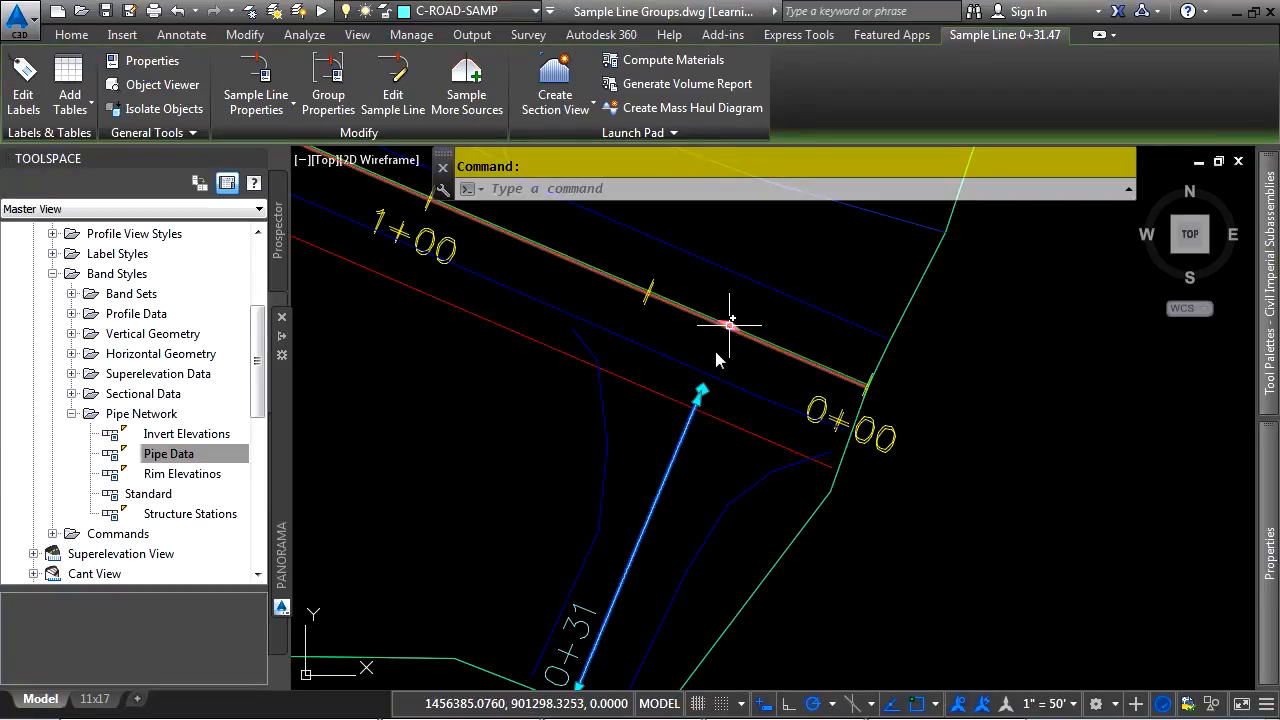
{"action": "left_click", "coordinate": [705, 386]}
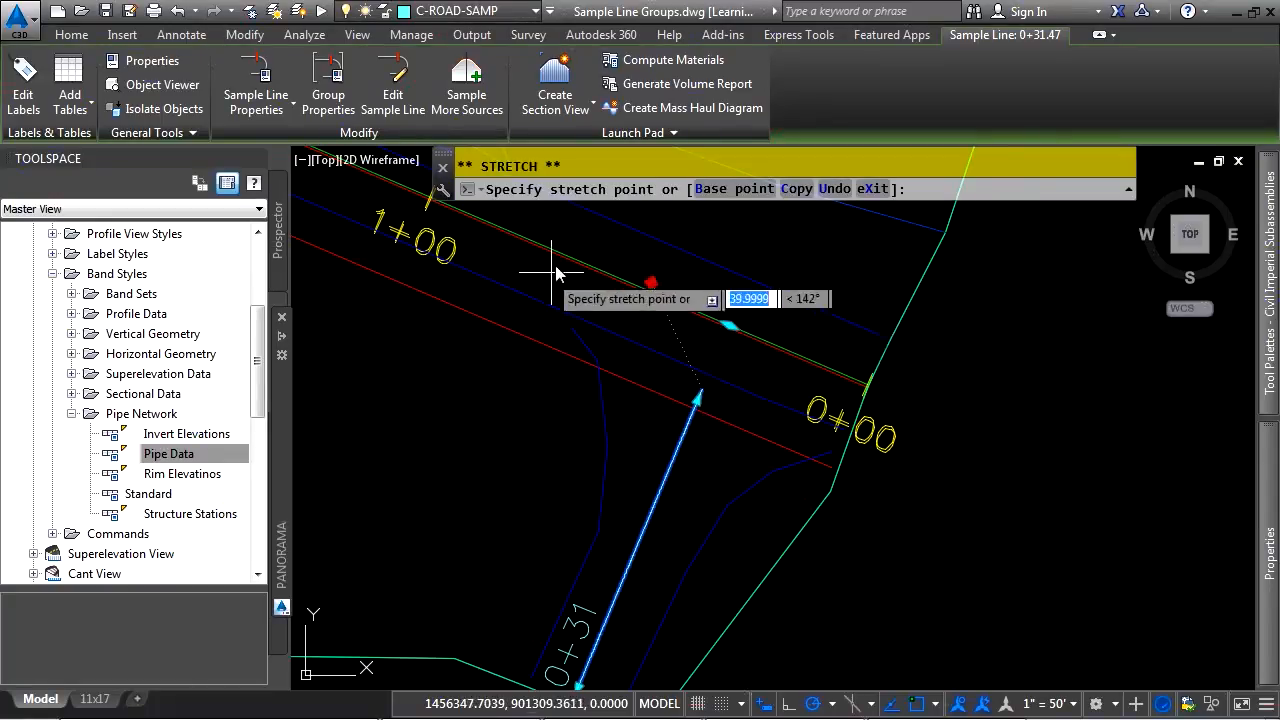
{"action": "key", "text": "Escape"}
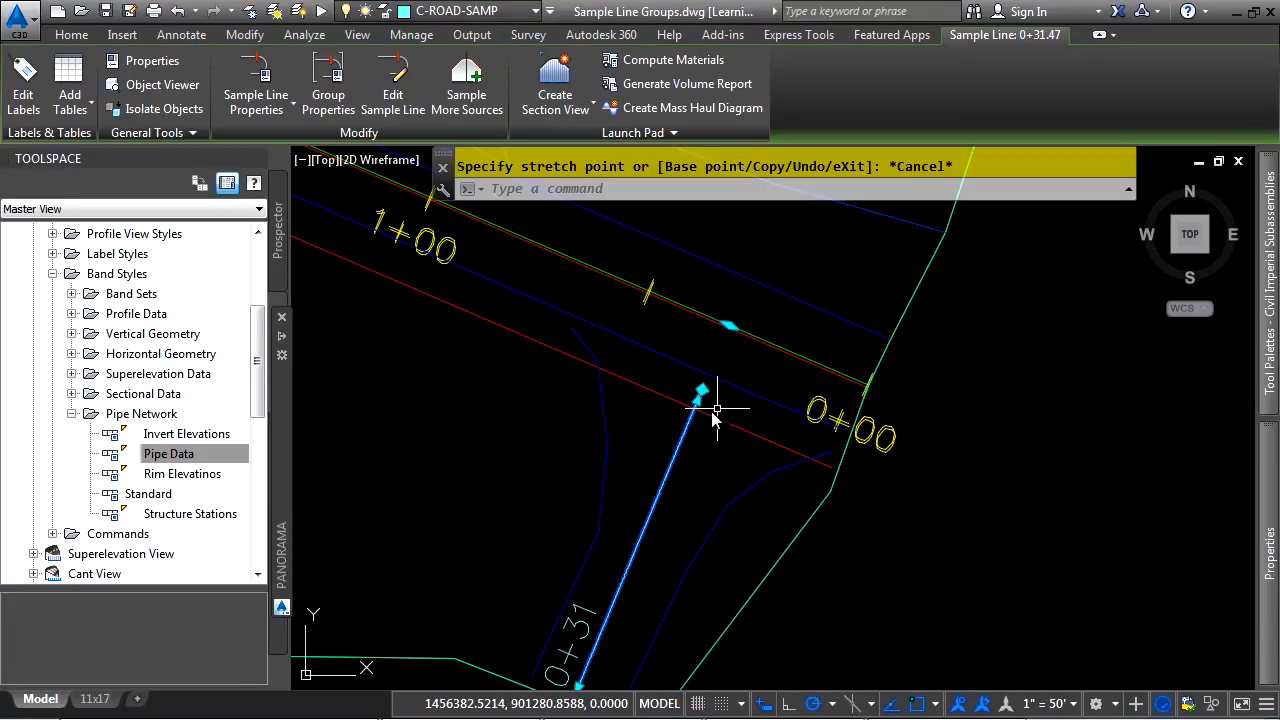
Open sample line 0+31.47 for editing and set its right swath width to 5 feet
{"action": "left_click", "coordinate": [393, 80]}
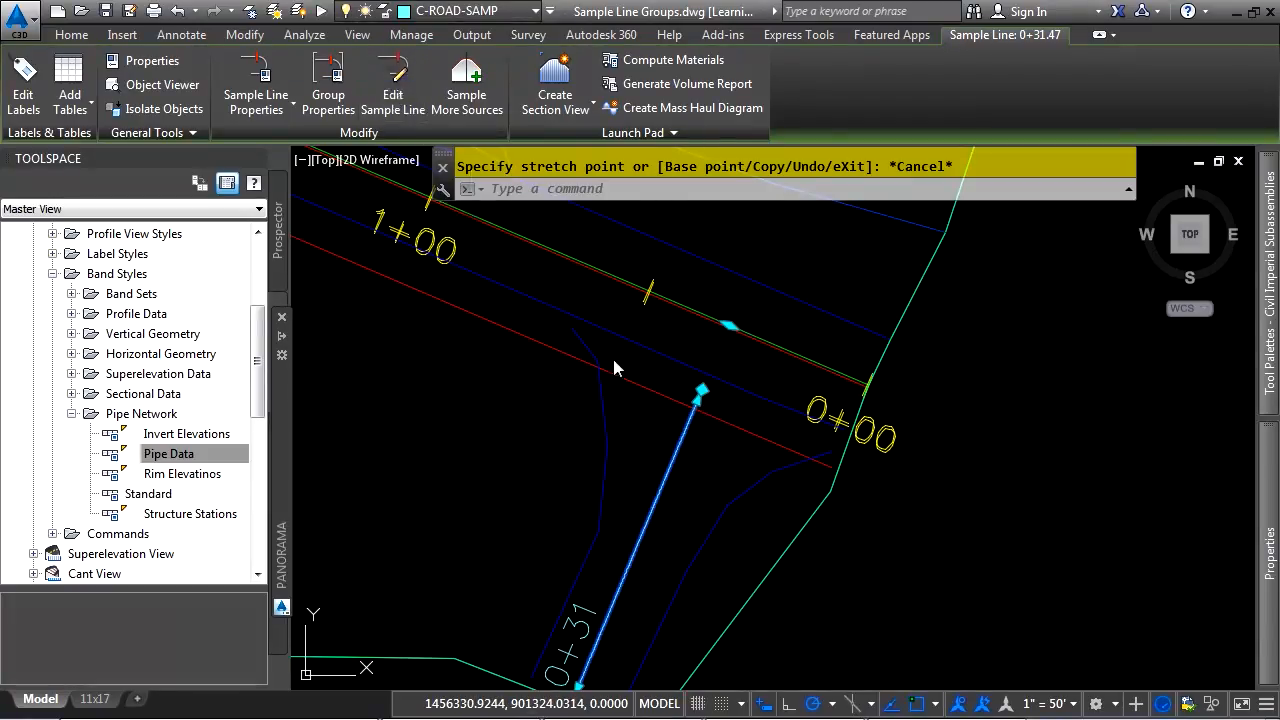
{"action": "left_click_drag", "start_coordinate": [215, 19], "coordinate": [425, 226]}
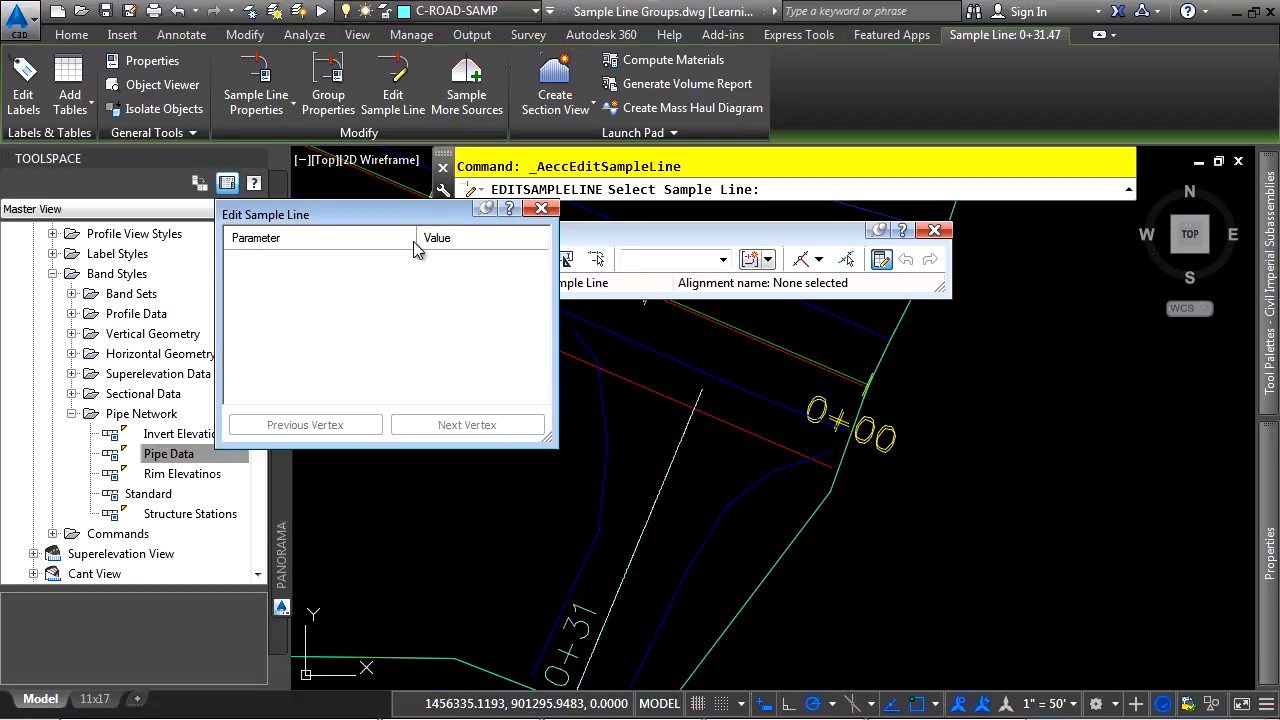
{"action": "left_click", "coordinate": [664, 480]}
{"action": "left_click_drag", "start_coordinate": [555, 442], "coordinate": [566, 606]}
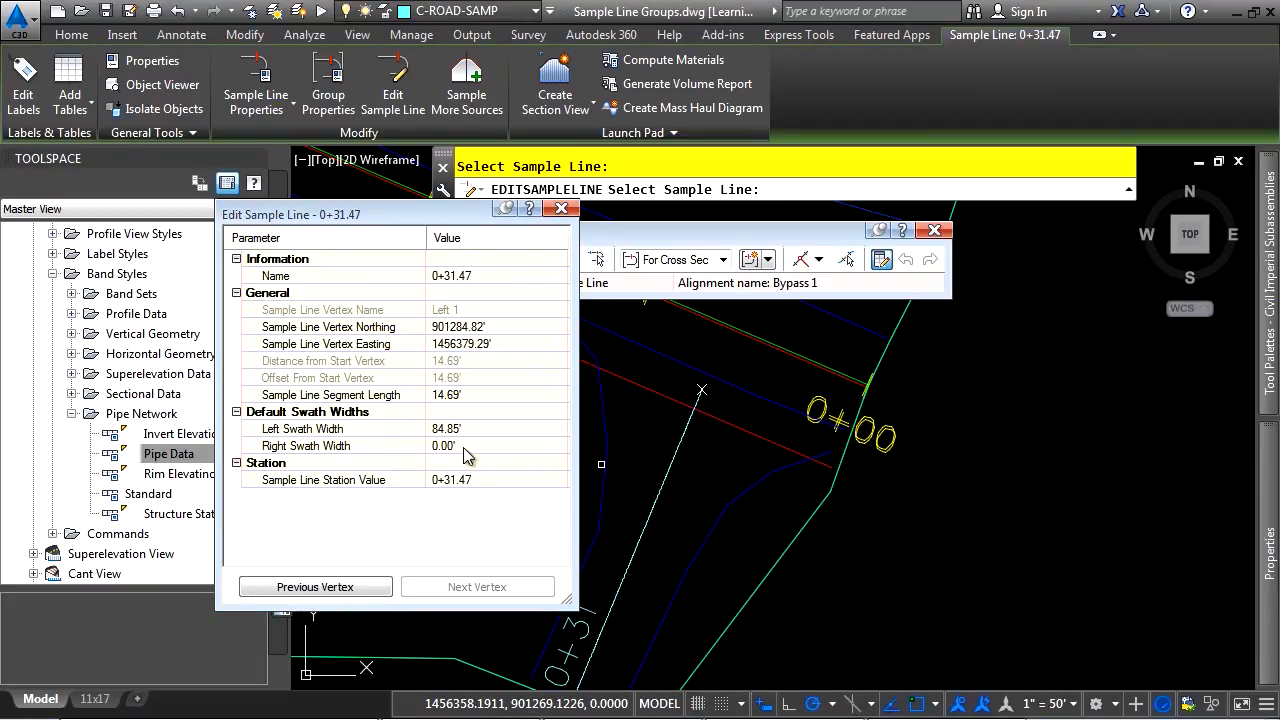
{"action": "left_click", "coordinate": [447, 447]}
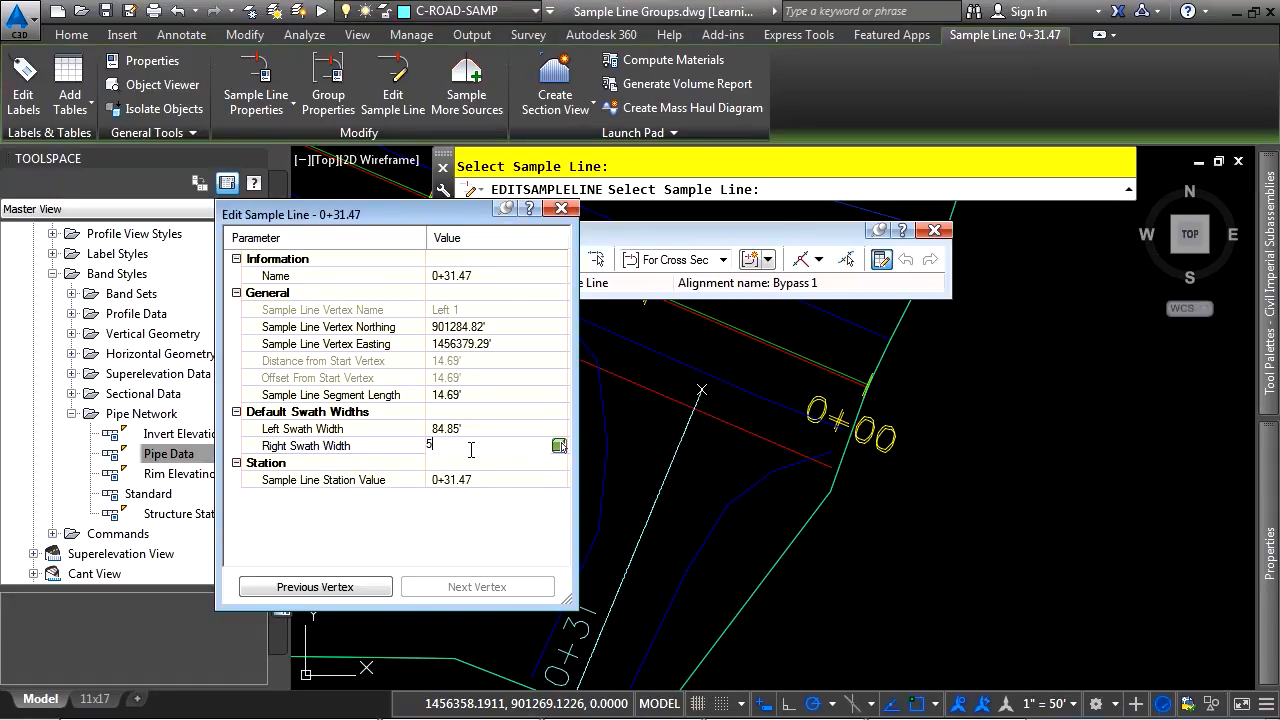
{"action": "type", "text": "5"}
{"action": "key", "text": "Return"}
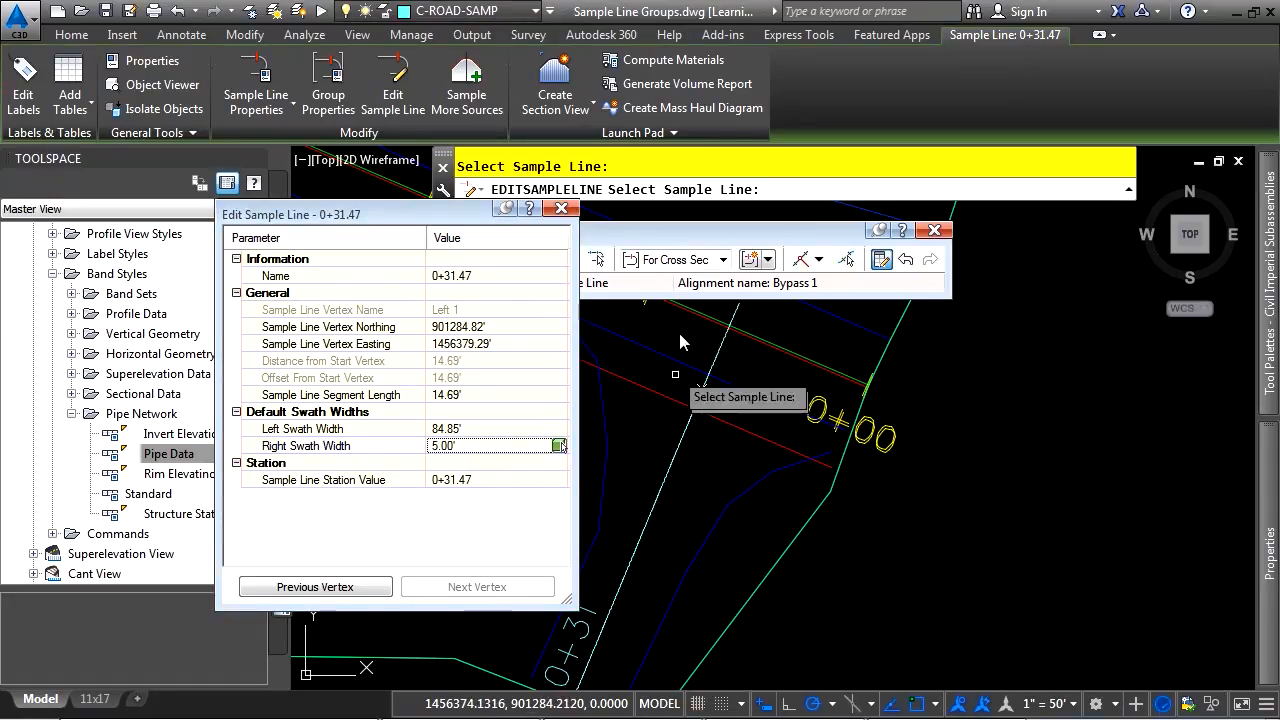
{"action": "key", "text": "Escape"}
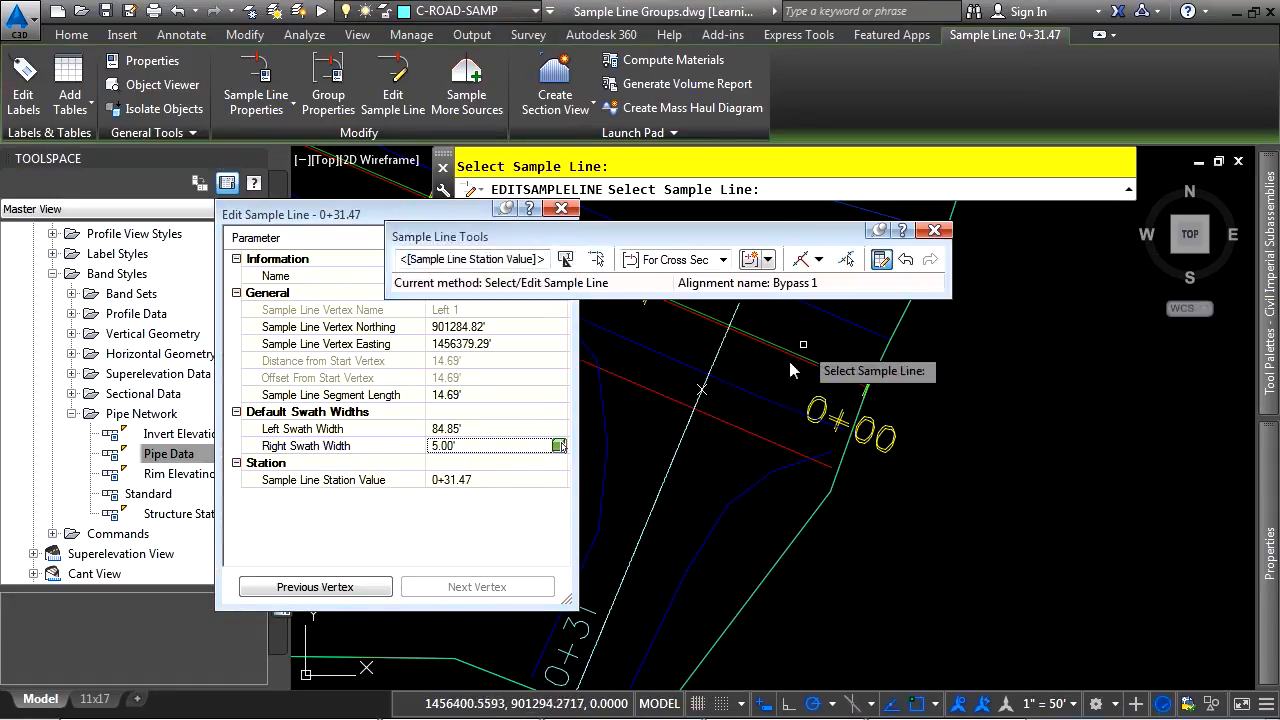
Set the right swath width of sample line 0+31.47 to 0.00 feet, ending it at the alignment, and finish editing
{"action": "left_click", "coordinate": [510, 440]}
{"action": "left_click", "coordinate": [480, 449]}
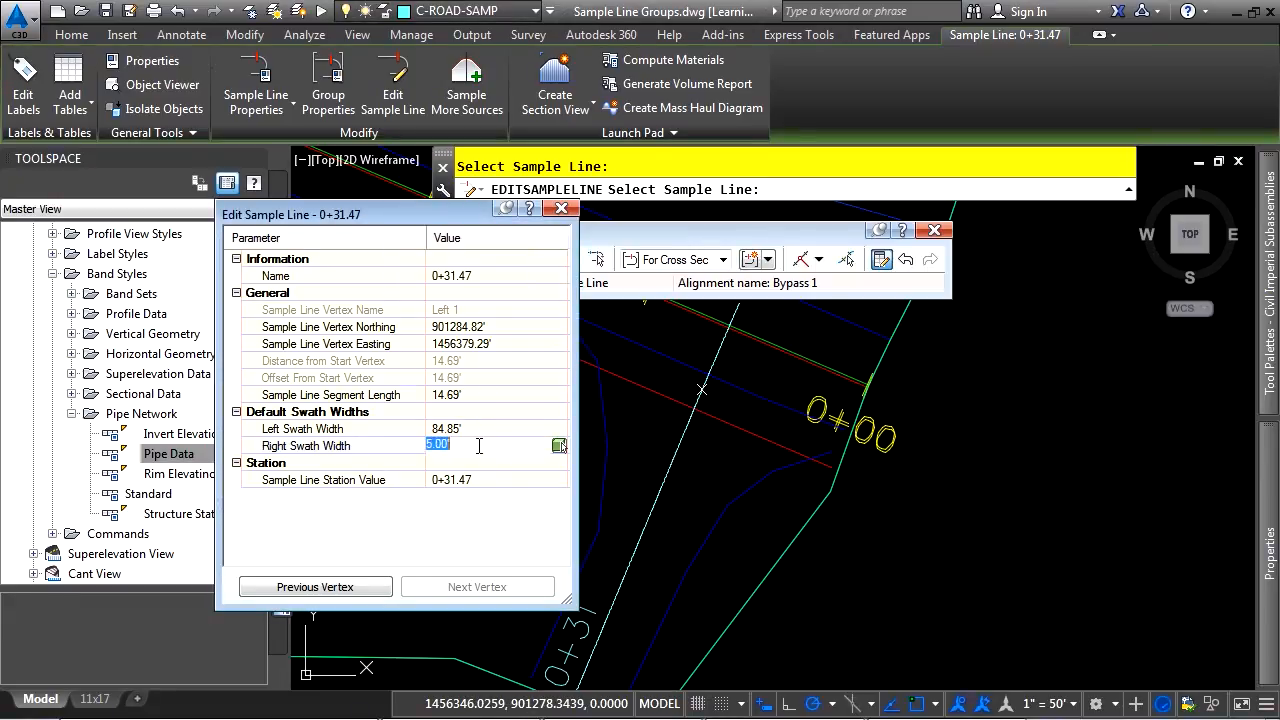
{"action": "key", "text": "Return"}
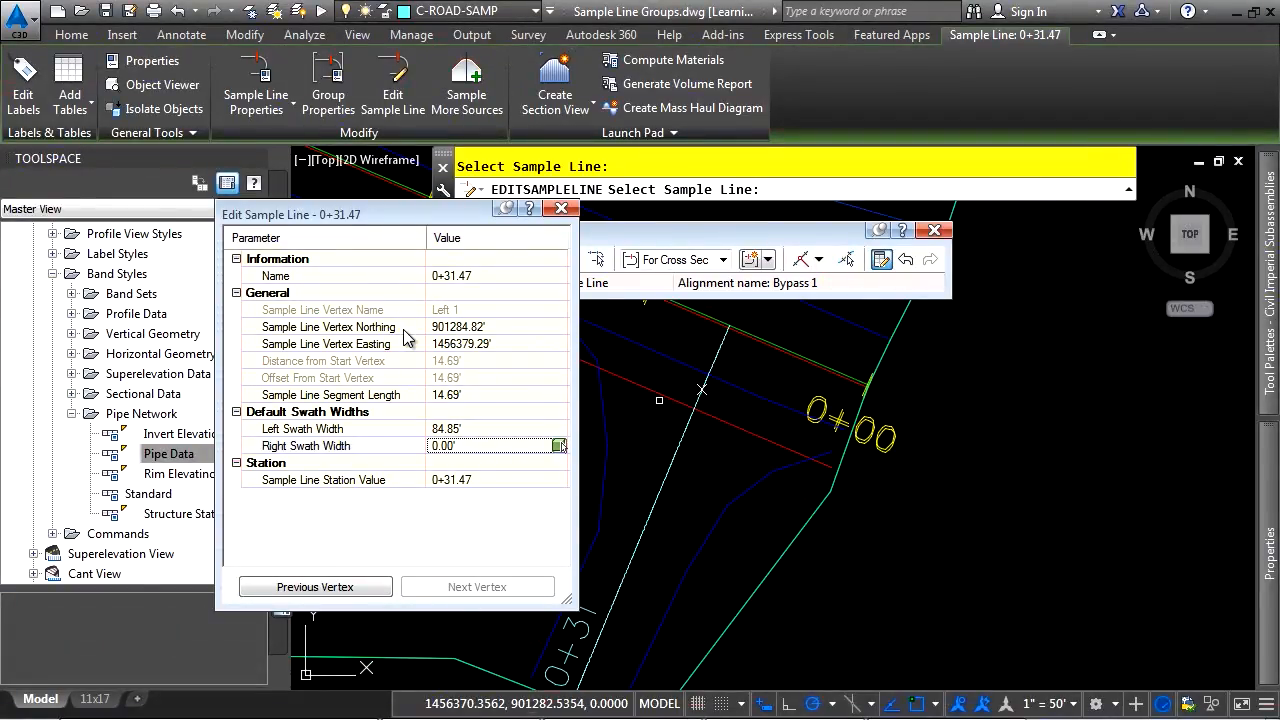
{"action": "left_click", "coordinate": [561, 208]}
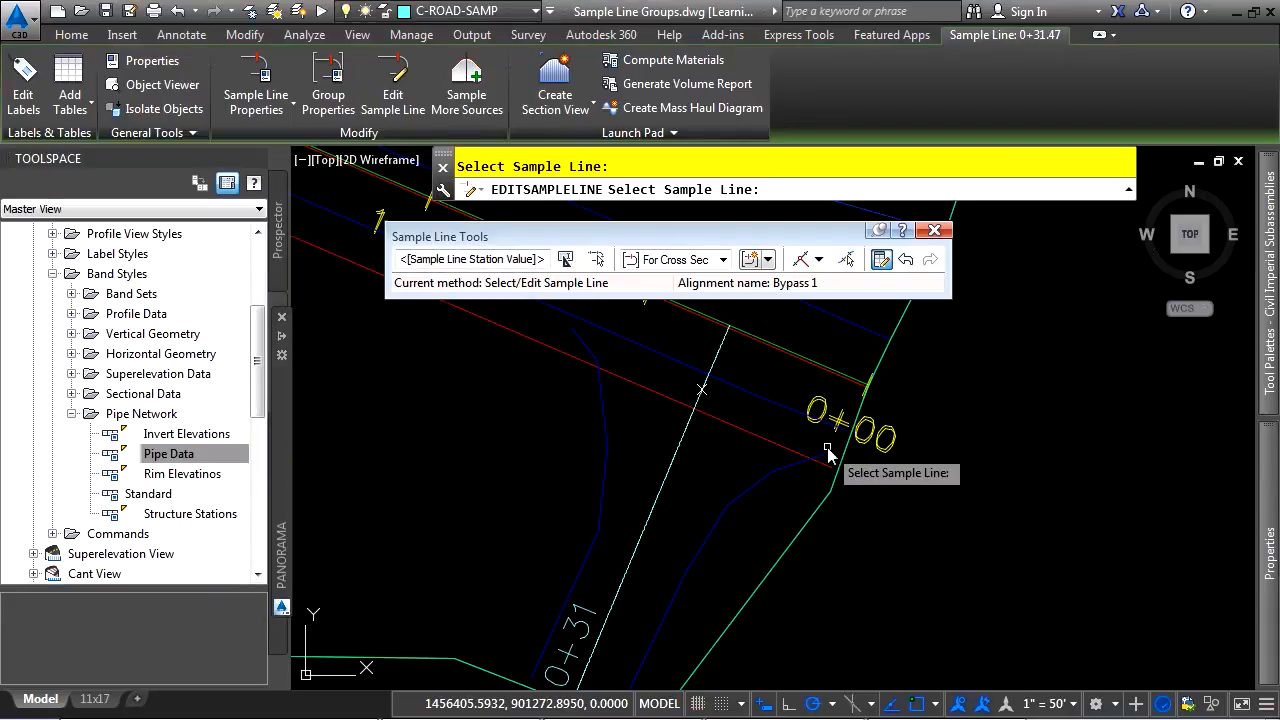
{"action": "key", "text": "Escape"}
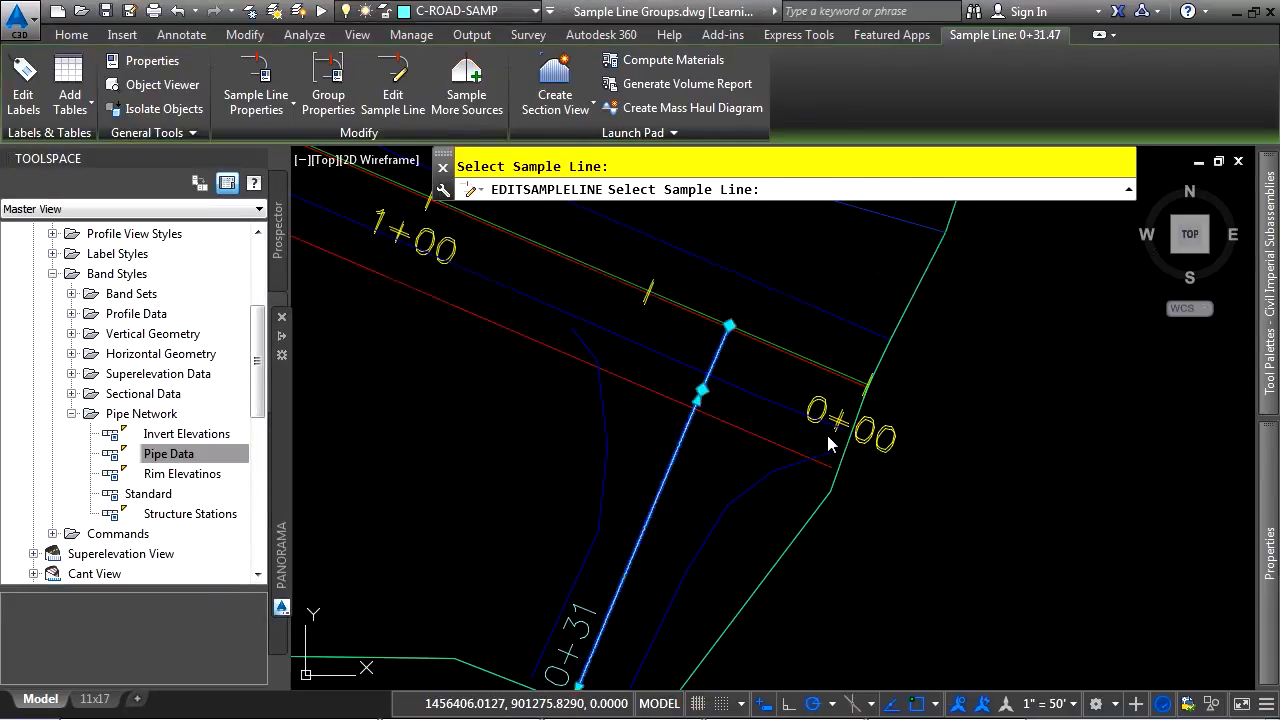
{"action": "key", "text": "Escape"}
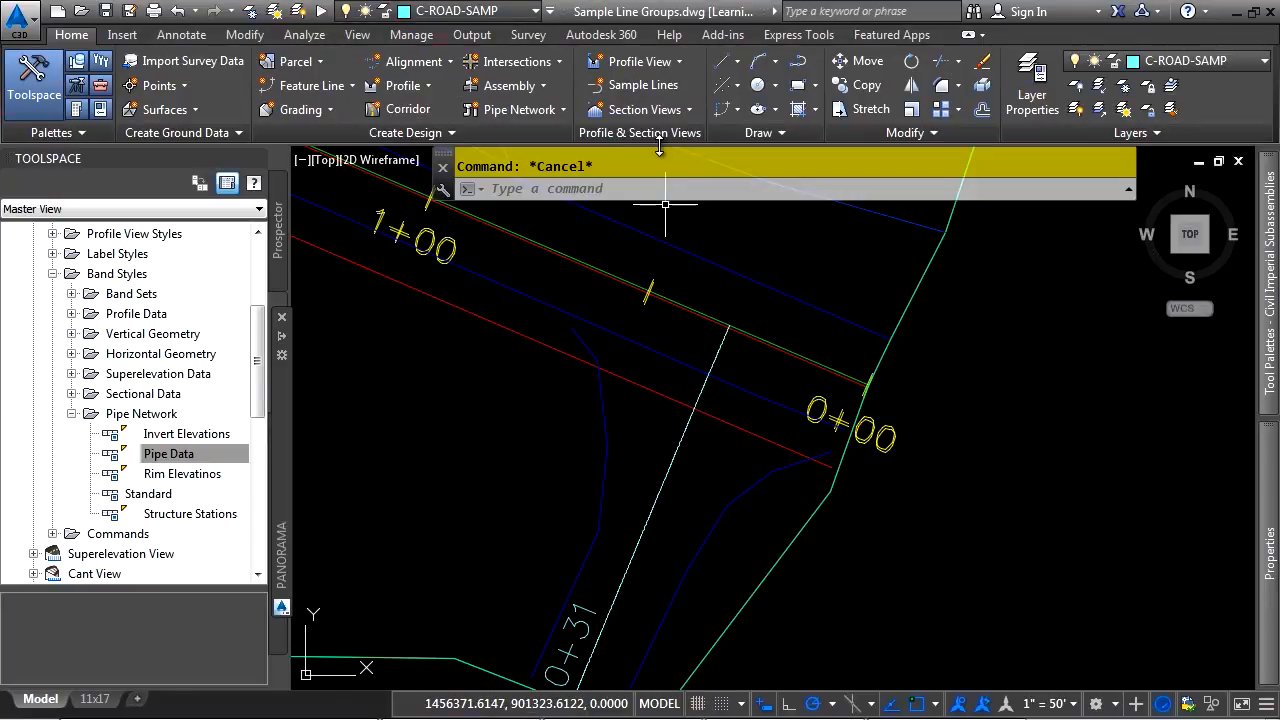
Create sample lines on the Bypass 1 alignment by range of stations, with From alignment start set to False and start station 0+00.00
{"action": "left_click", "coordinate": [641, 85]}
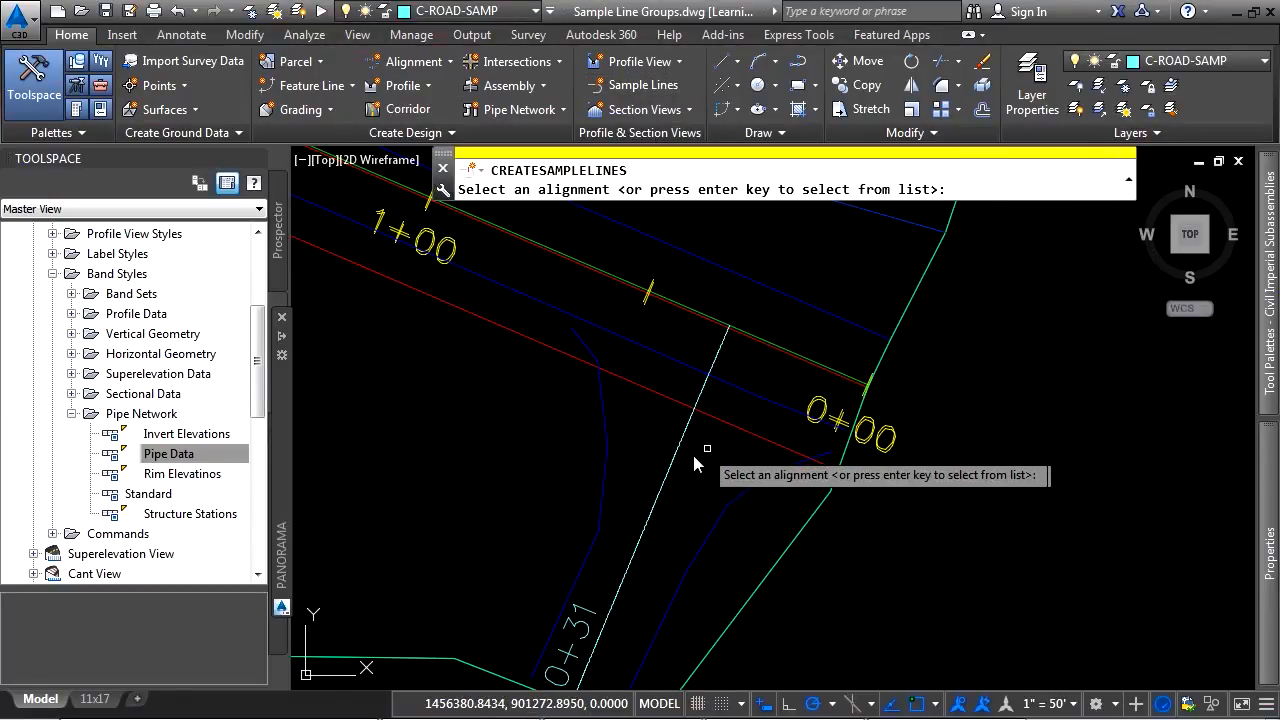
{"action": "left_click", "coordinate": [686, 296]}
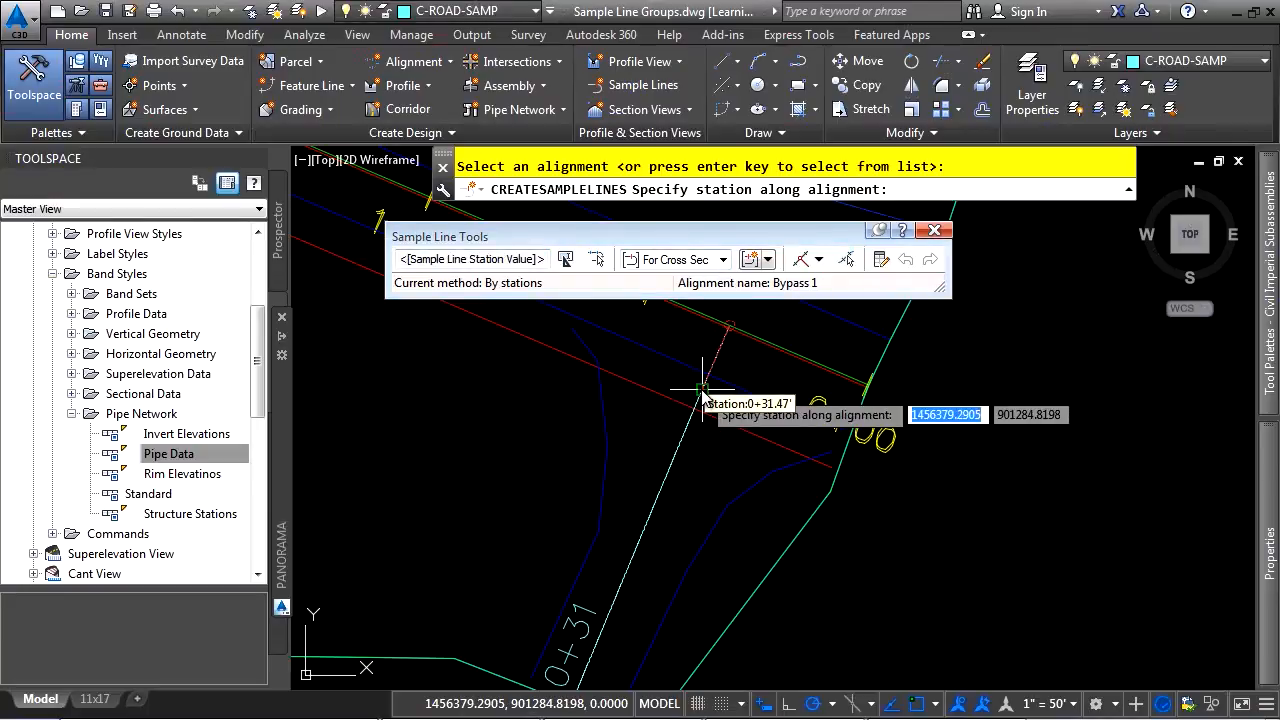
{"action": "left_click", "coordinate": [818, 259]}
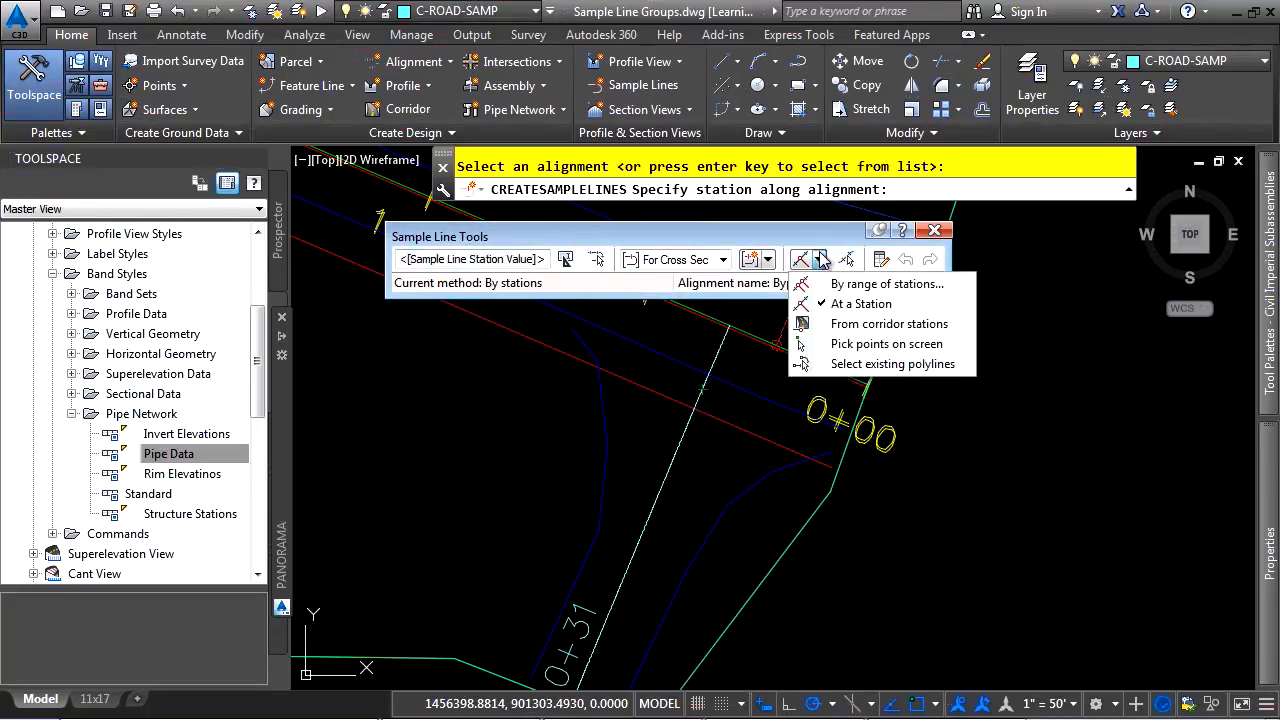
{"action": "left_click", "coordinate": [855, 286]}
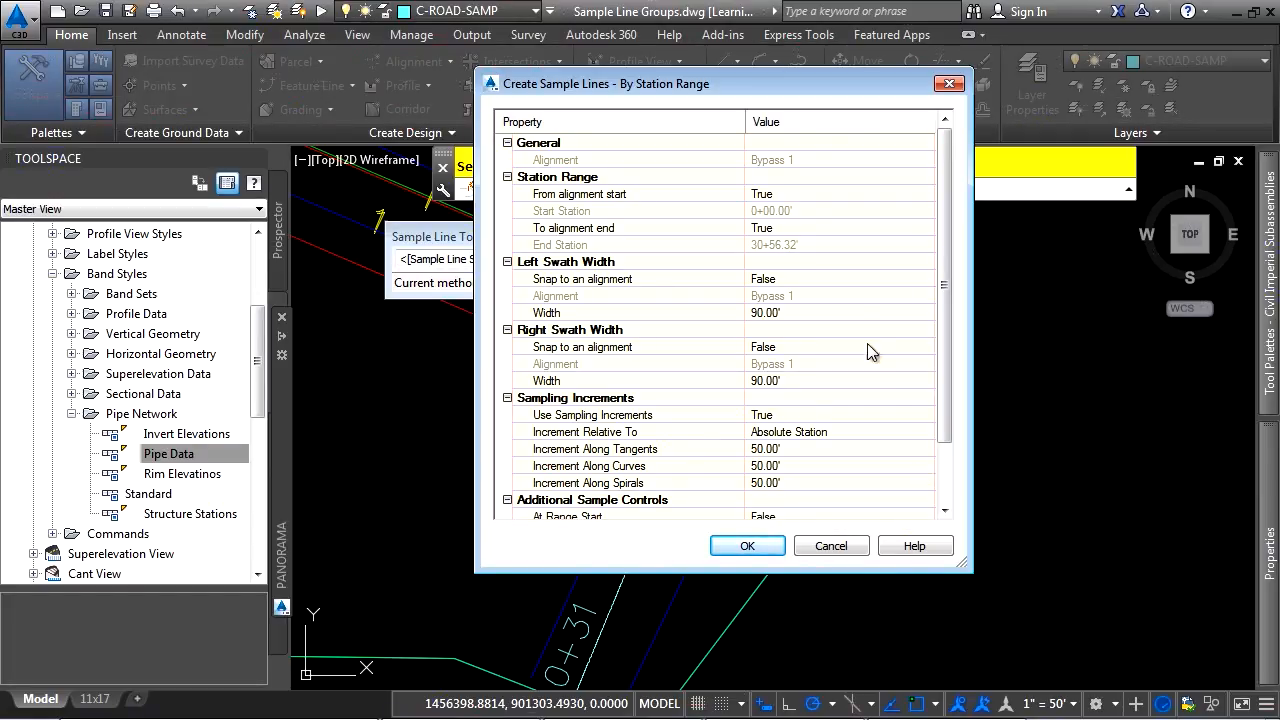
{"action": "left_click", "coordinate": [817, 193]}
{"action": "left_click", "coordinate": [855, 195]}
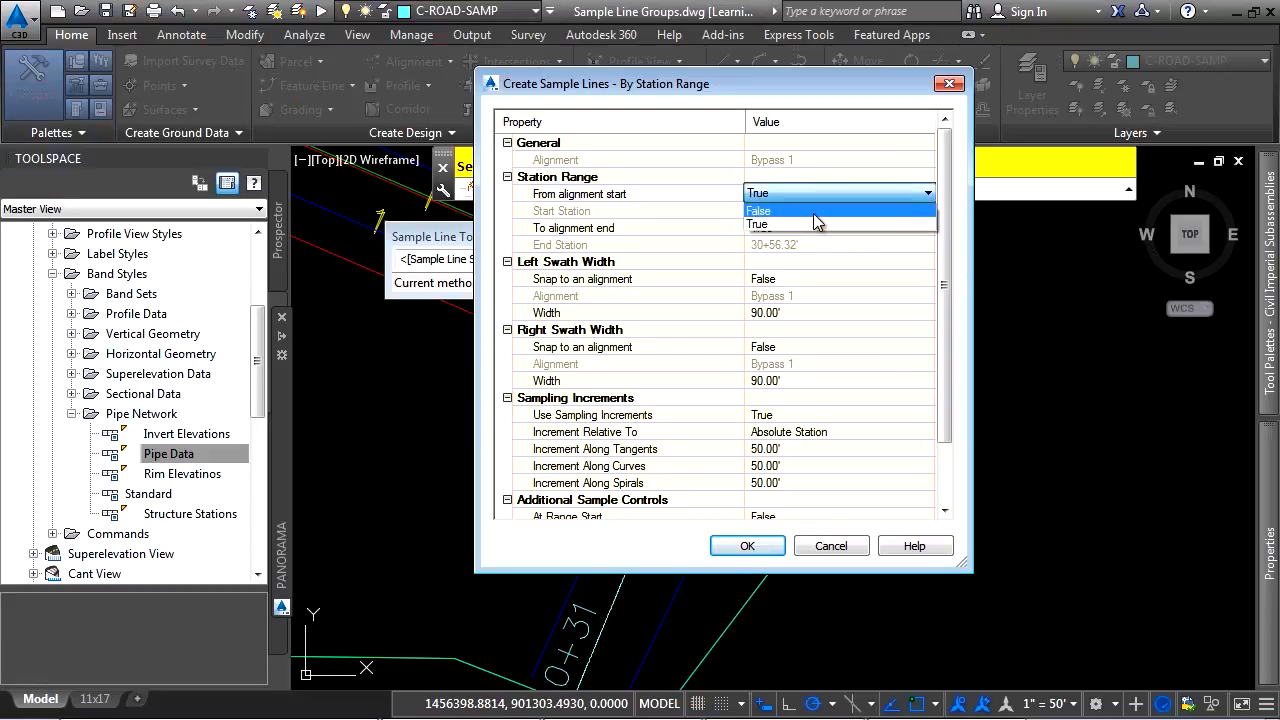
{"action": "left_click", "coordinate": [813, 211]}
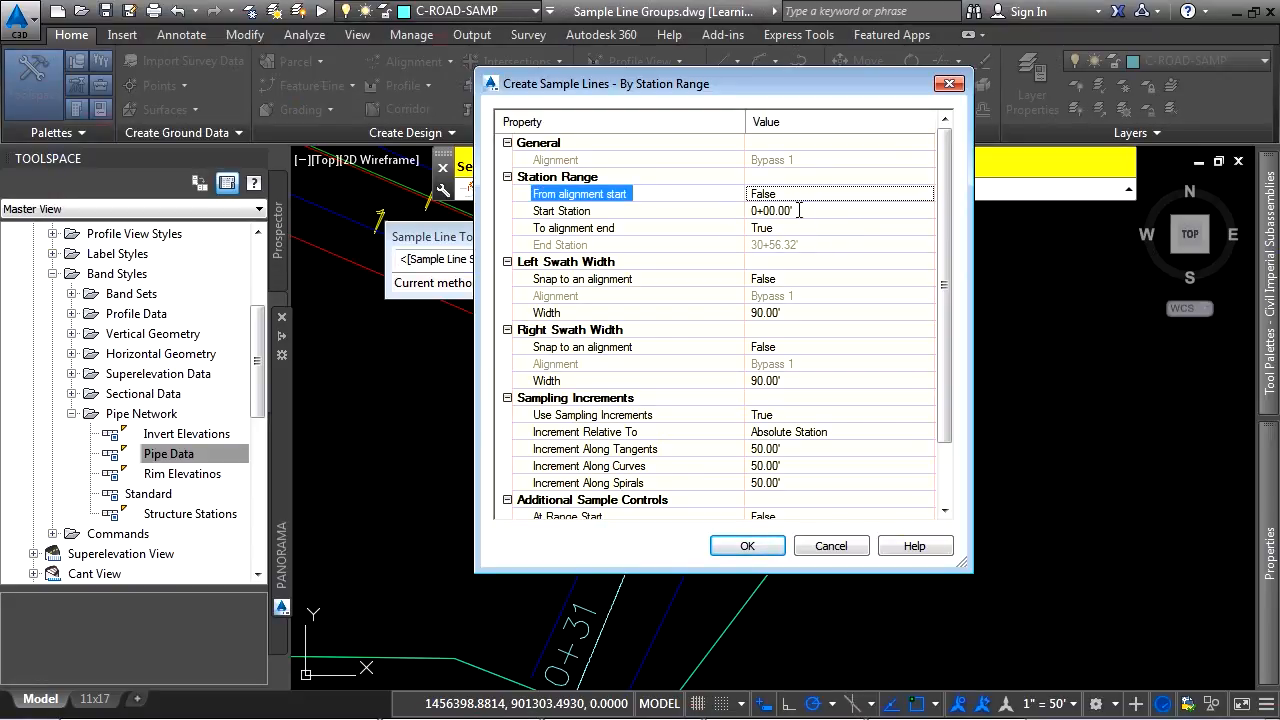
{"action": "left_click", "coordinate": [810, 211]}
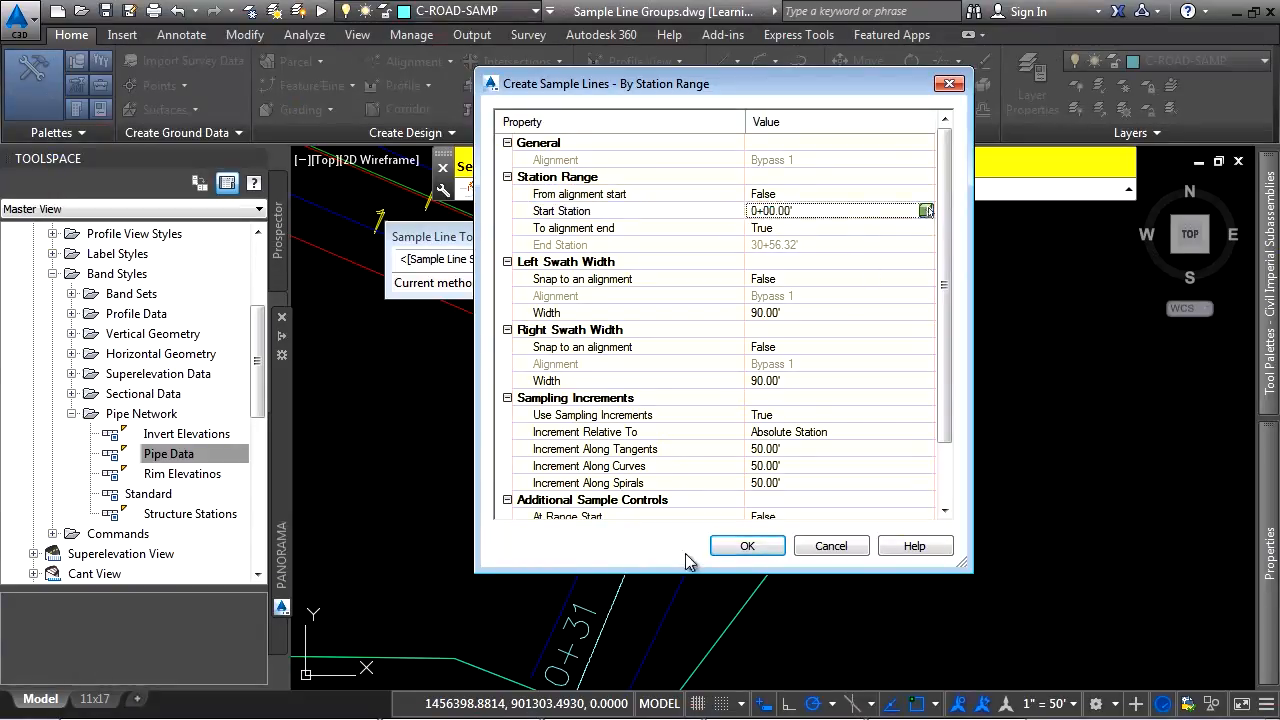
{"action": "left_click", "coordinate": [730, 546]}
{"action": "scroll", "coordinate": [537, 420], "scroll_direction": "down", "scroll_amount": 3}
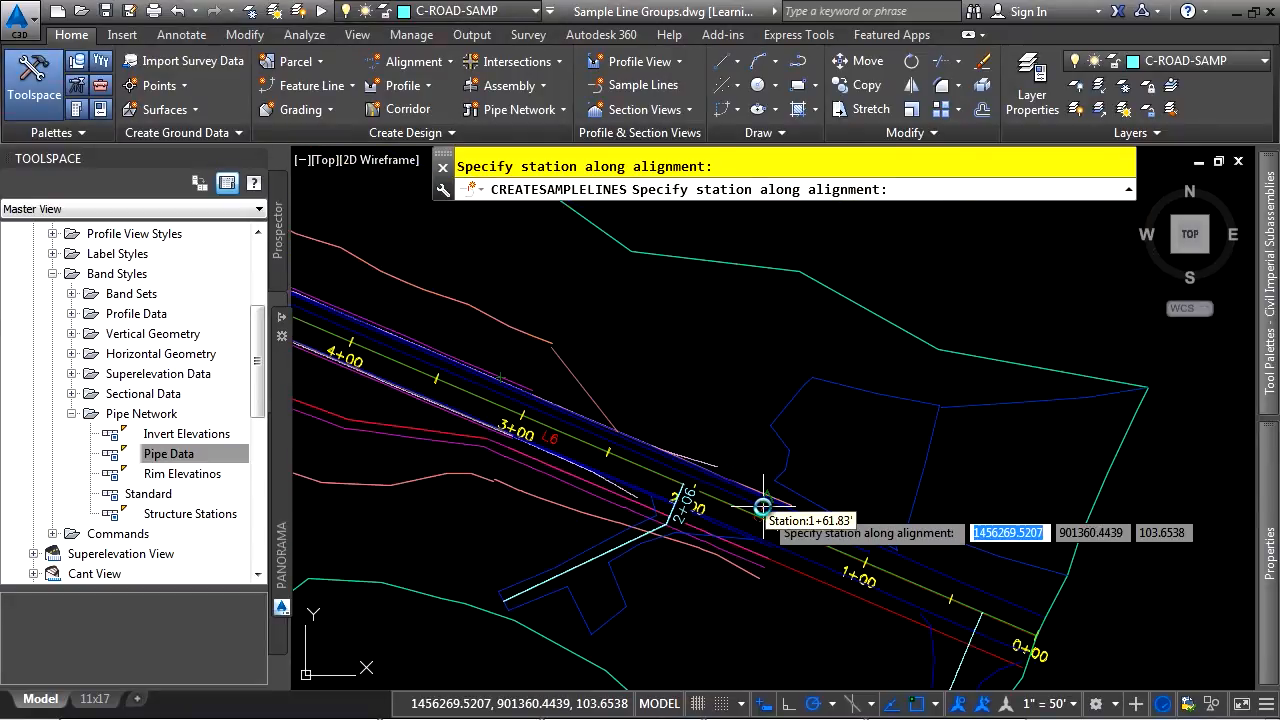
Set the start station of the sample line range to 3+00.00, keeping To alignment end at True
{"action": "type", "text": "300"}
{"action": "key", "text": "Return"}
{"action": "key", "text": "Down"}
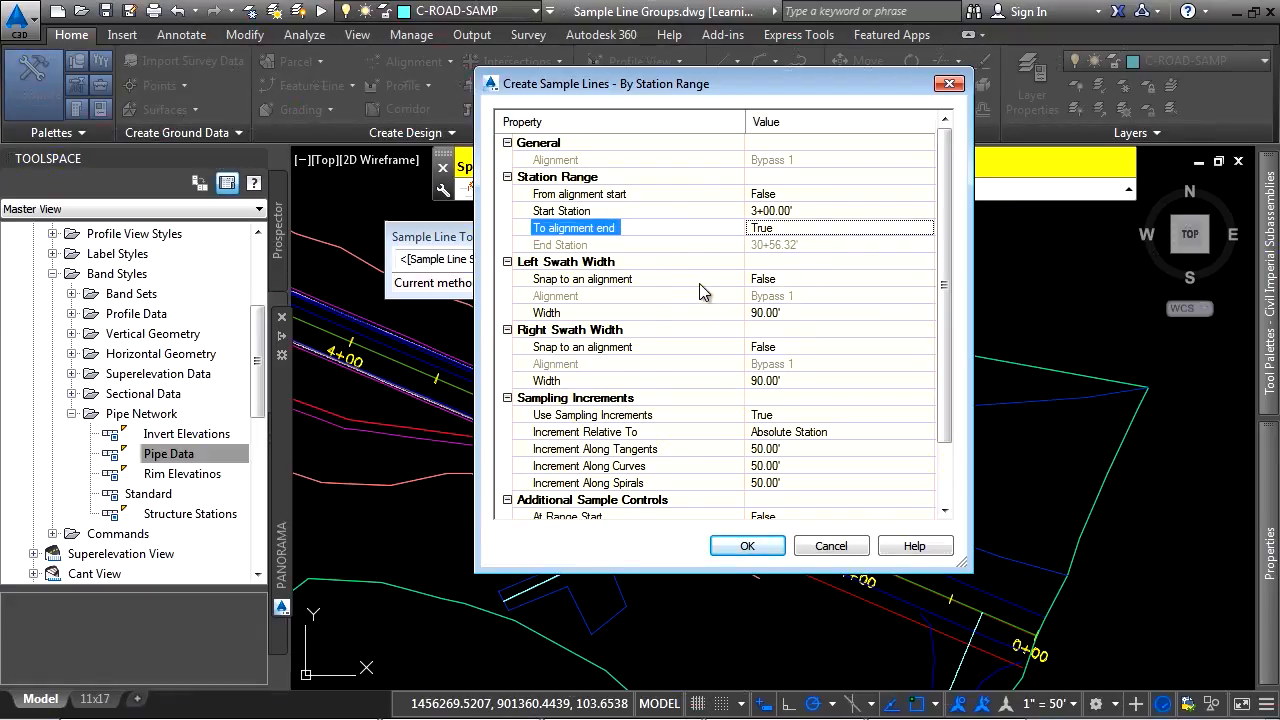
Define the left swath width as about 66 feet by picking two points in the drawing, outward from the alignment between stations 3+00 and 4+00
{"action": "left_click", "coordinate": [801, 280]}
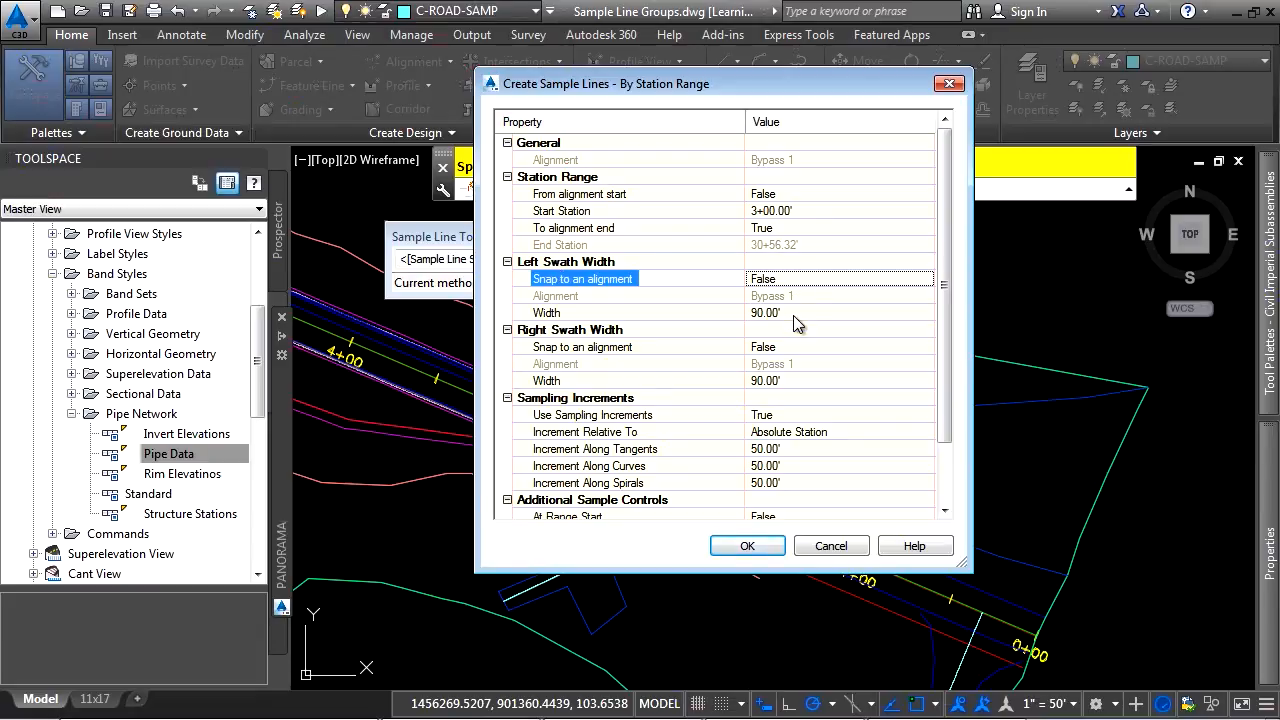
{"action": "left_click", "coordinate": [791, 313]}
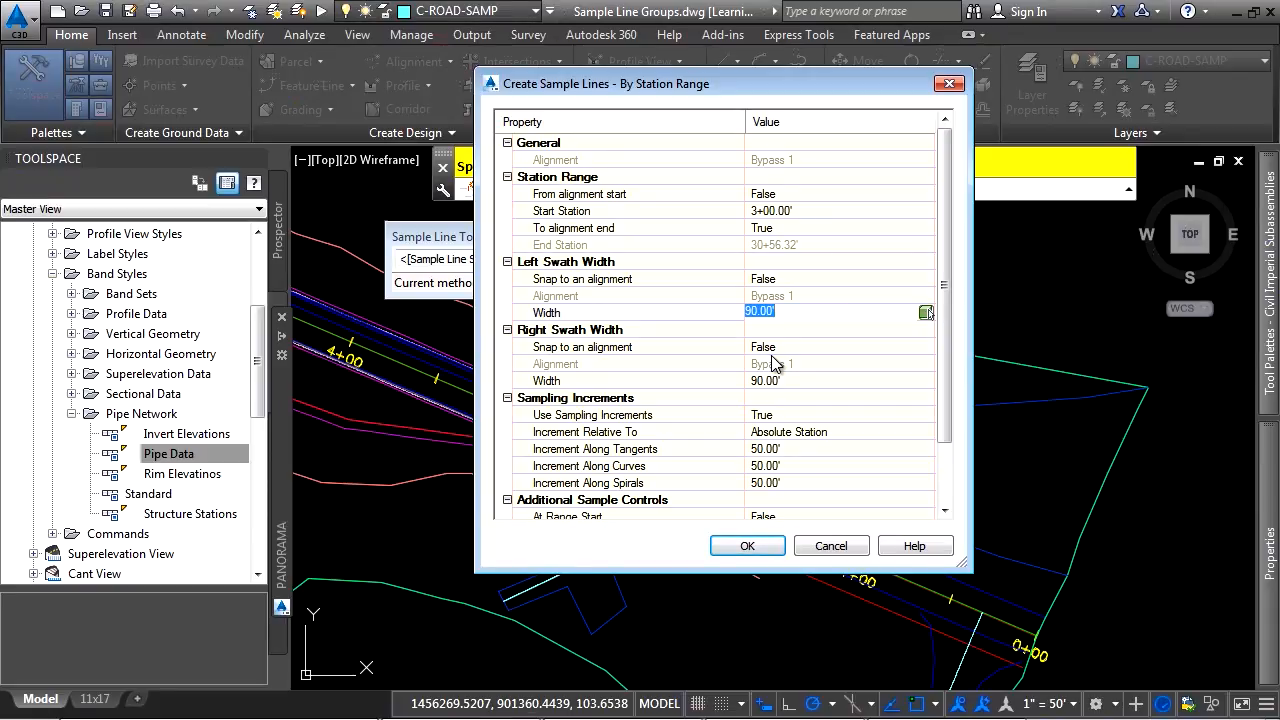
{"action": "left_click", "coordinate": [927, 315]}
{"action": "key", "text": "Return"}
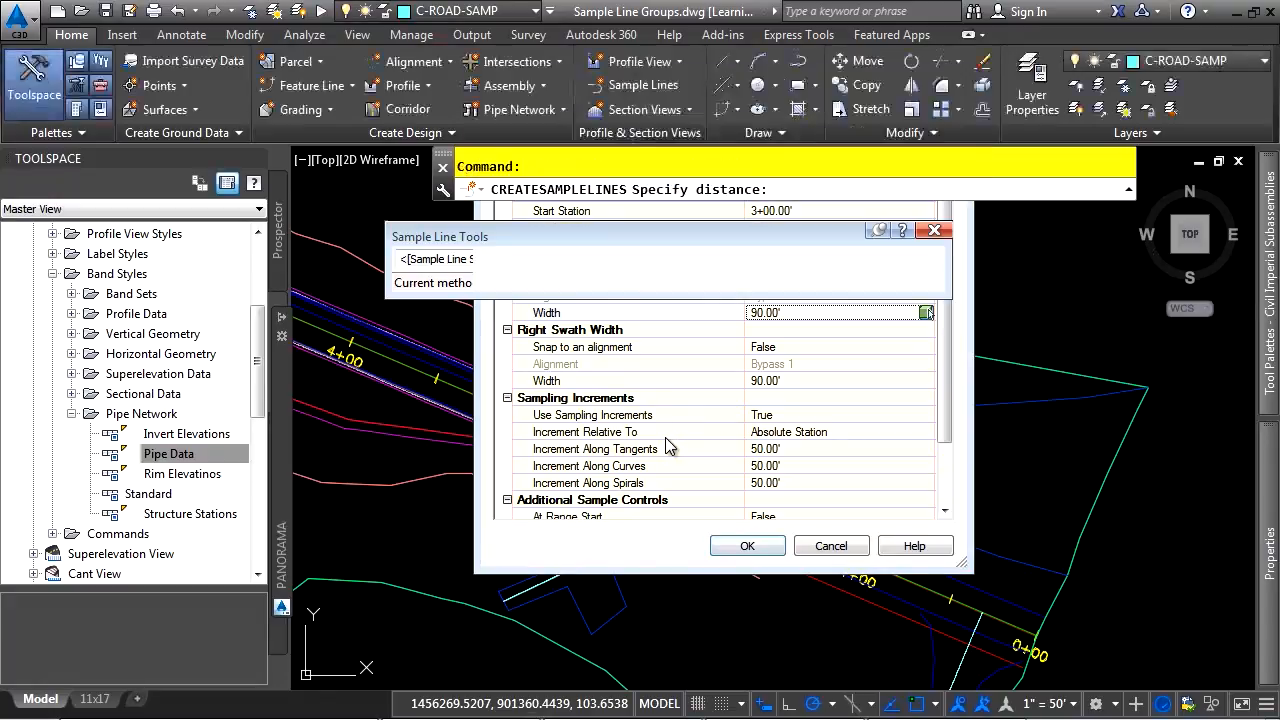
{"action": "middle_click_drag", "start_coordinate": [430, 445], "coordinate": [920, 517]}
{"action": "middle_click_drag", "start_coordinate": [1140, 528], "coordinate": [964, 480]}
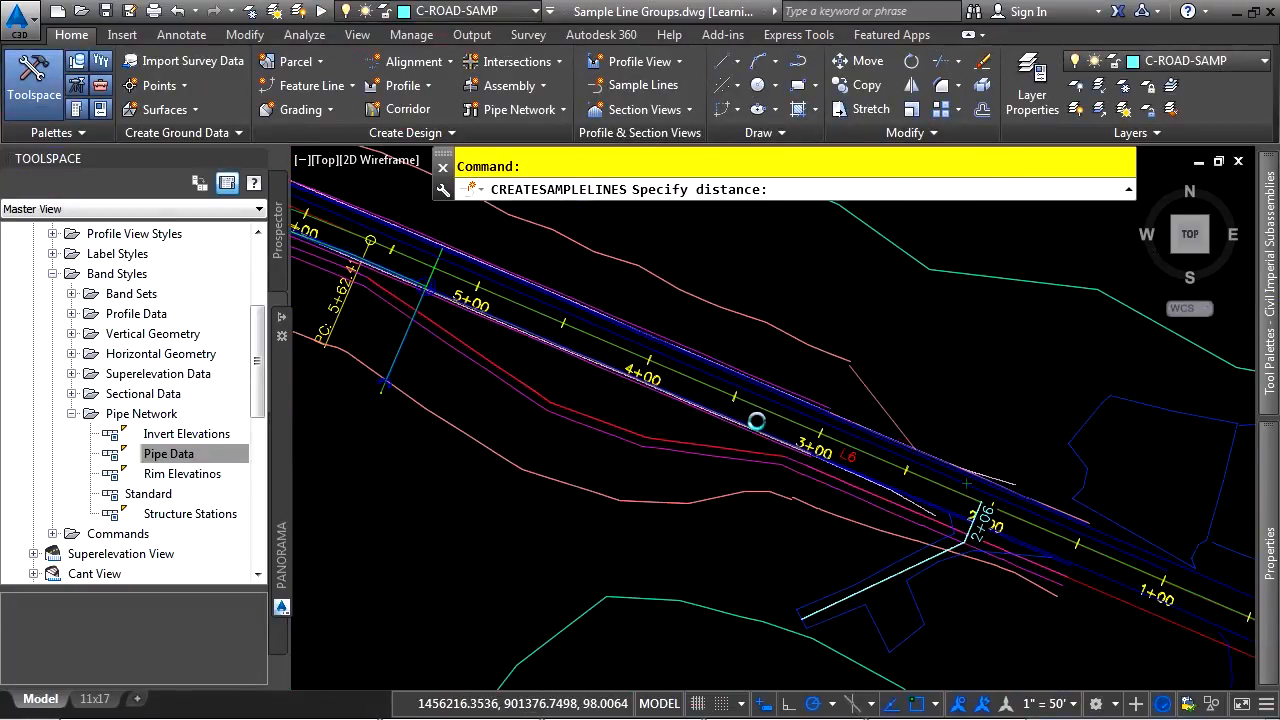
{"action": "left_click", "coordinate": [768, 416]}
{"action": "left_click", "coordinate": [786, 568]}
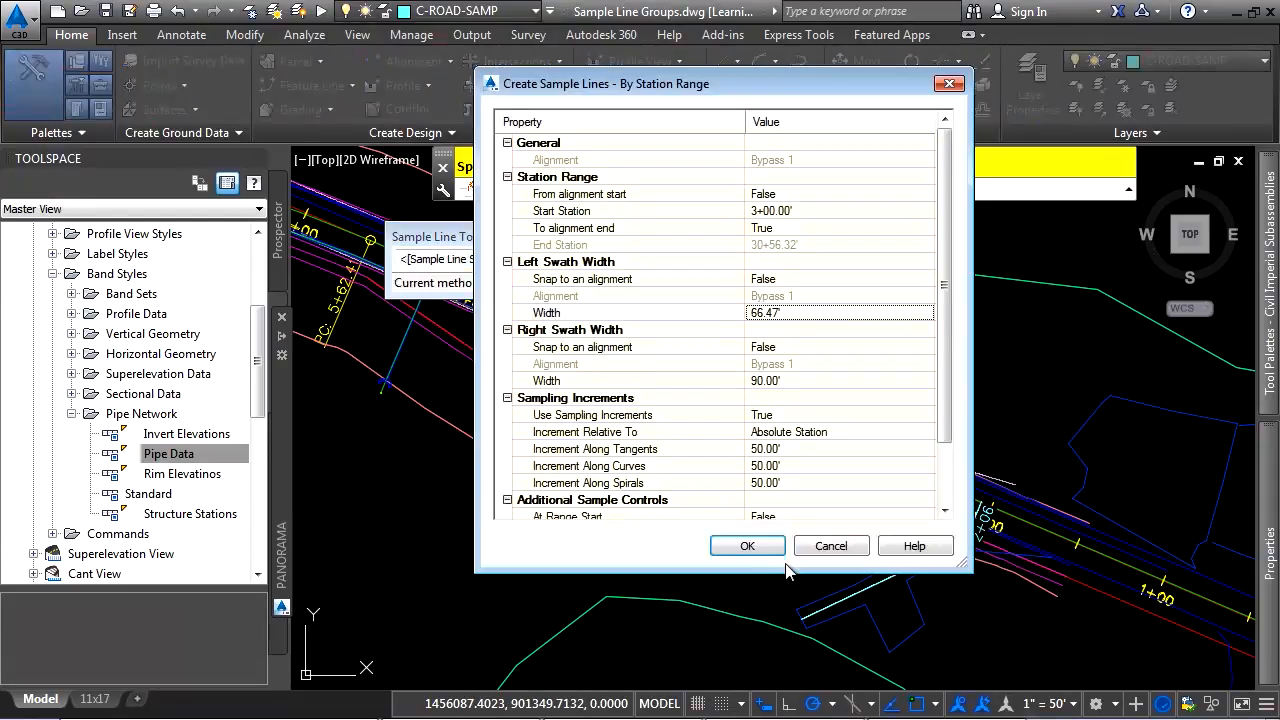
Set both the left and right swath widths to 100 feet without snapping to an alignment
{"action": "left_click", "coordinate": [799, 318]}
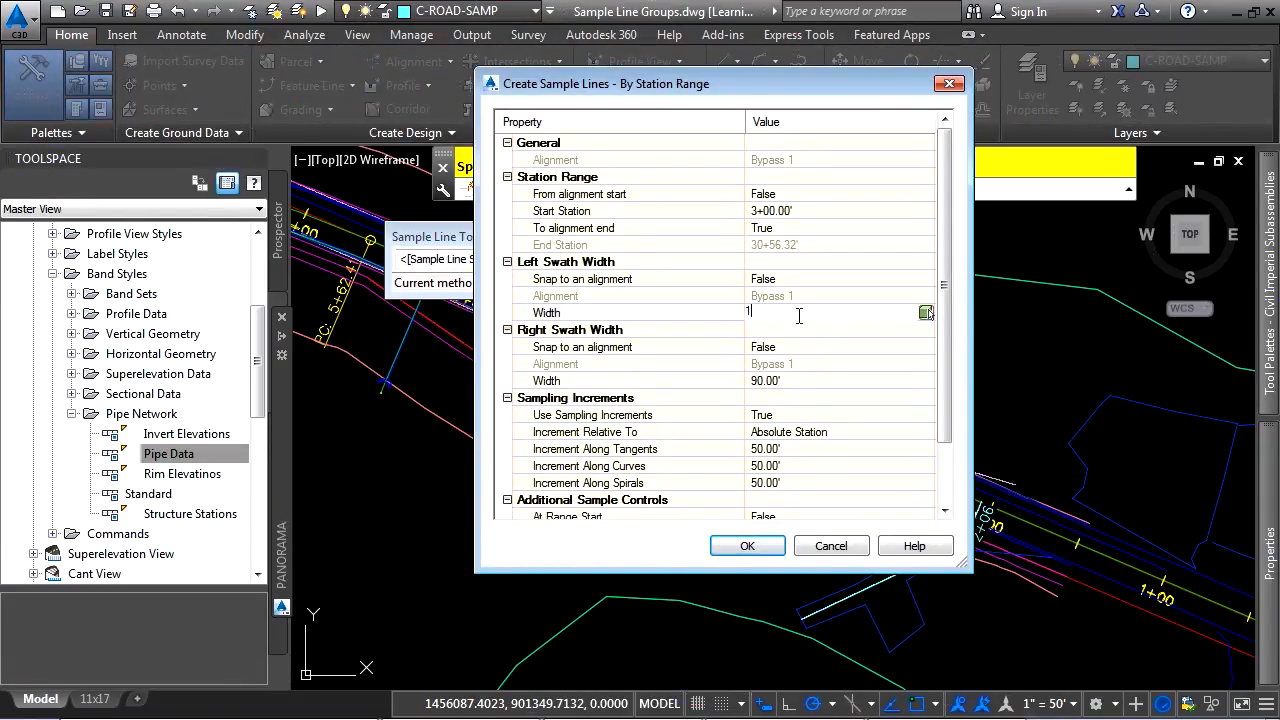
{"action": "key", "text": "Return"}
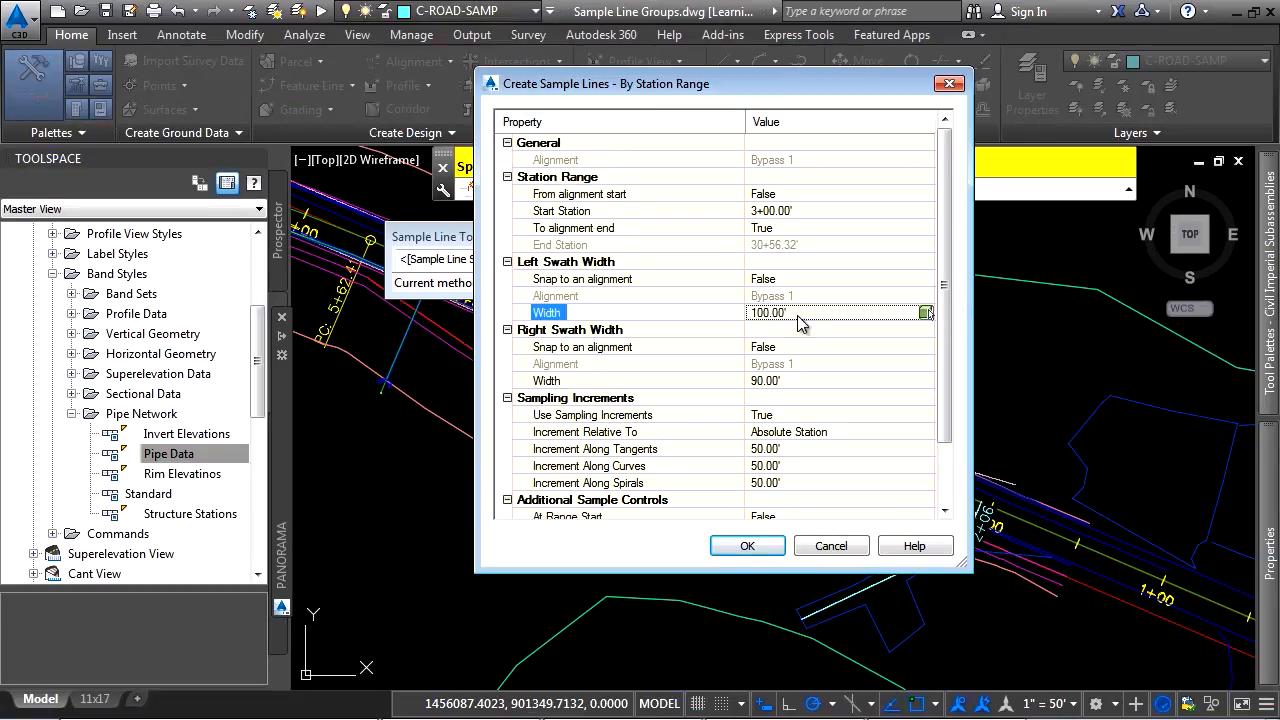
{"action": "left_click", "coordinate": [800, 347]}
{"action": "left_click", "coordinate": [815, 376]}
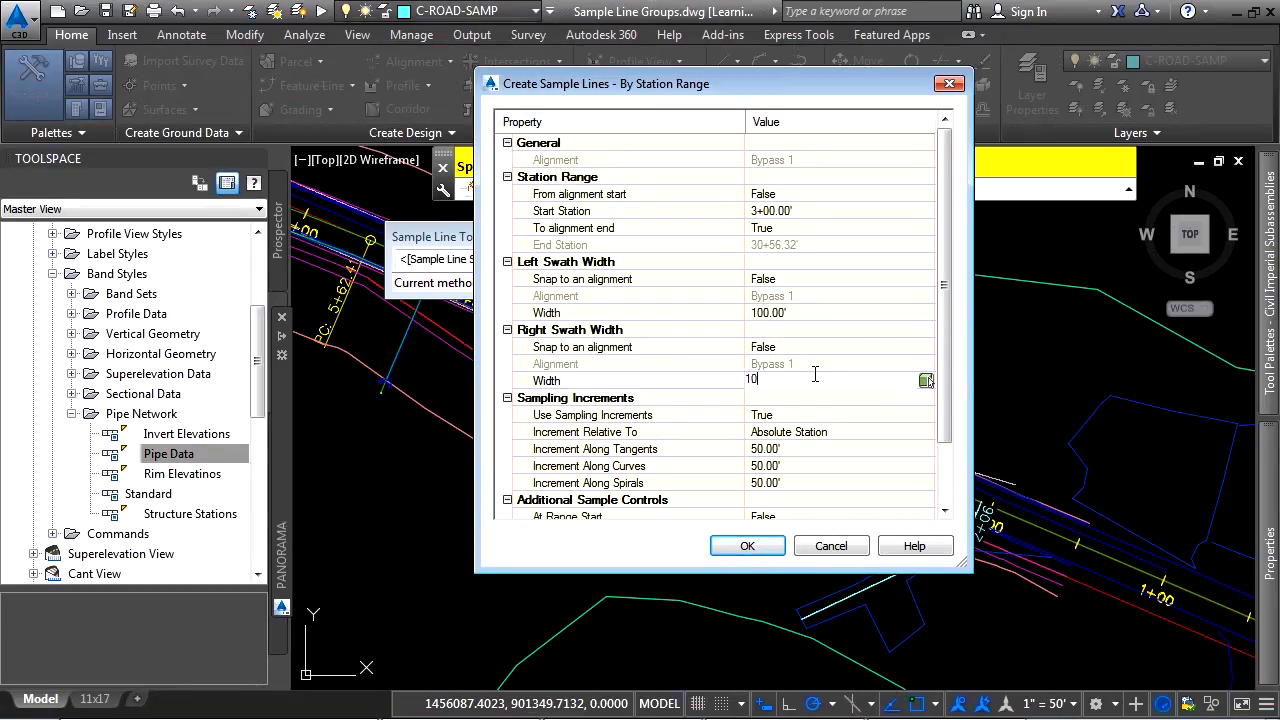
{"action": "type", "text": "100"}
{"action": "key", "text": "Return"}
Enable sampling at range start, range end, horizontal geometry points and superelevation critical stations, create the sample lines, and end the command
{"action": "scroll", "coordinate": [641, 360], "scroll_direction": "down", "scroll_amount": 2}
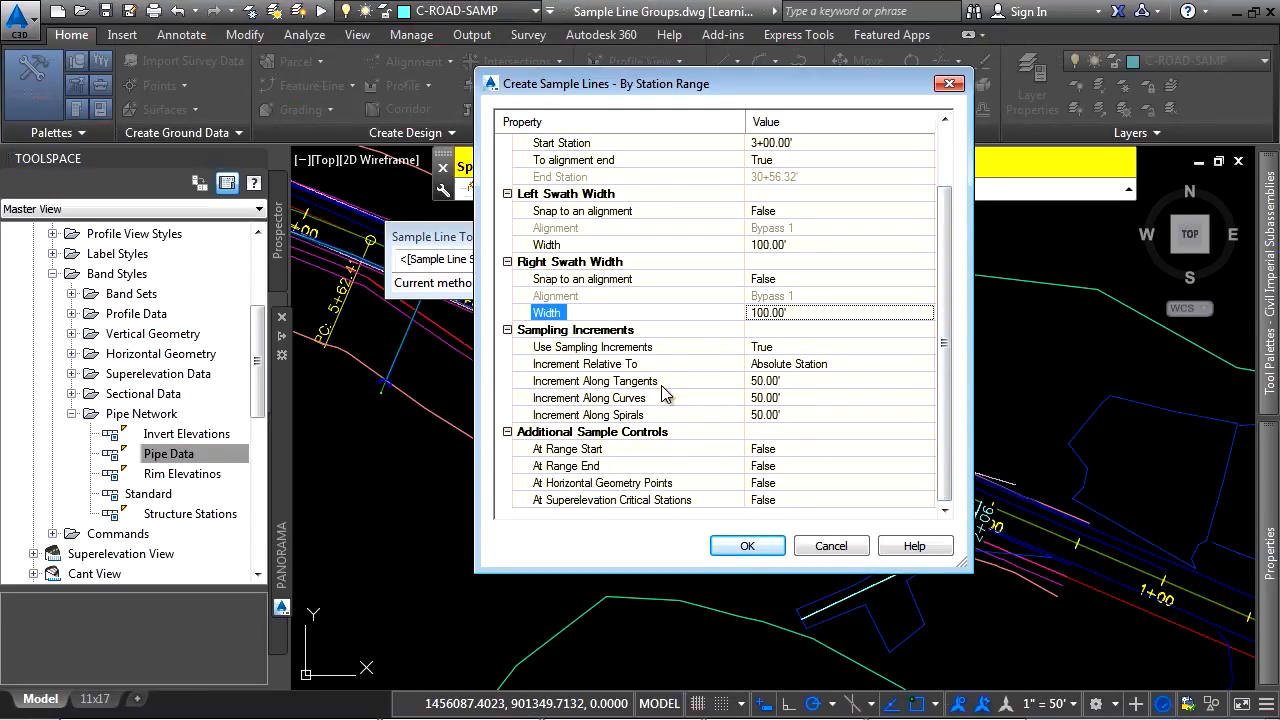
{"action": "left_click", "coordinate": [789, 449]}
{"action": "left_click", "coordinate": [789, 449]}
{"action": "left_click", "coordinate": [782, 482]}
{"action": "left_click", "coordinate": [790, 465]}
{"action": "left_click", "coordinate": [790, 465]}
{"action": "left_click", "coordinate": [781, 486]}
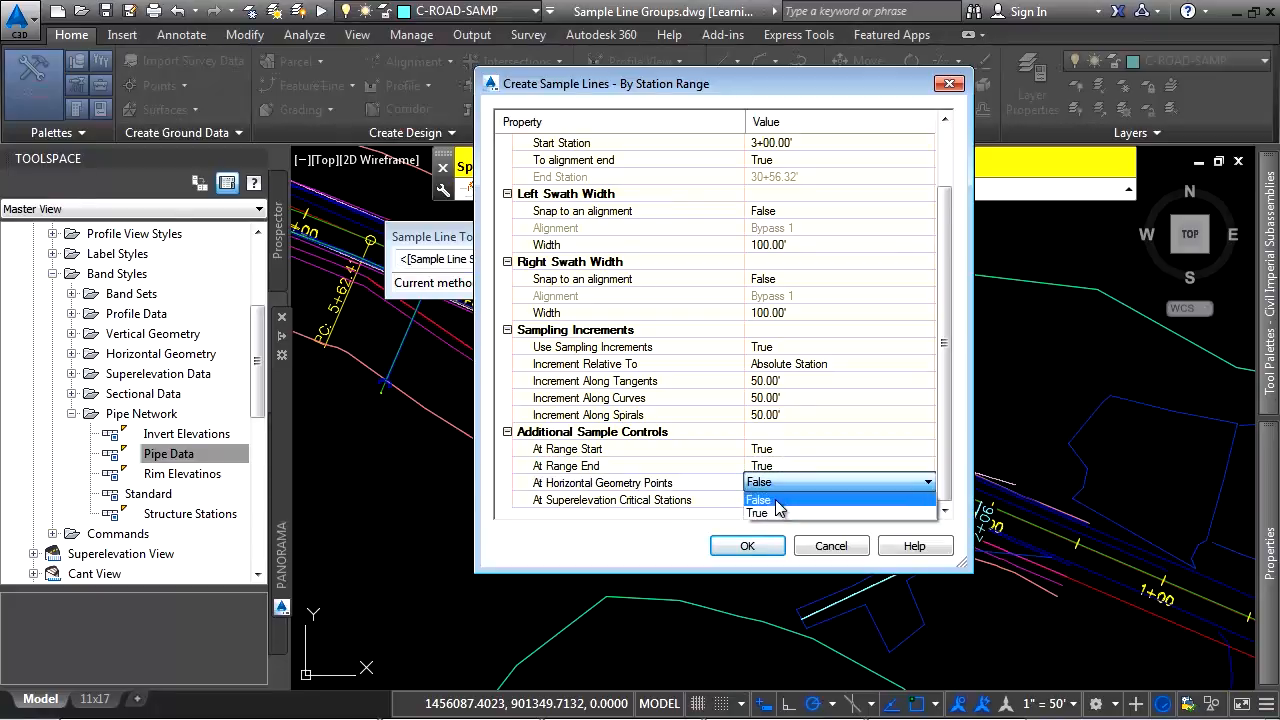
{"action": "left_click", "coordinate": [775, 514]}
{"action": "left_click", "coordinate": [780, 500]}
{"action": "left_click", "coordinate": [781, 530]}
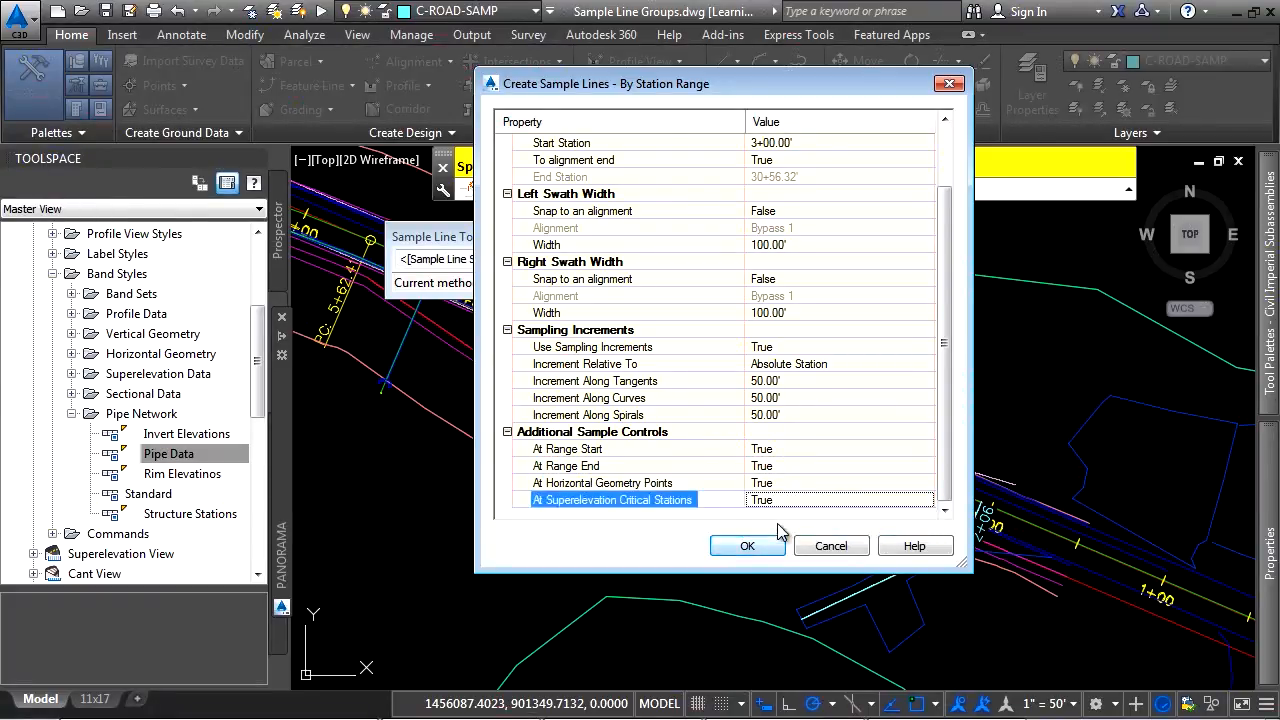
{"action": "left_click", "coordinate": [748, 546]}
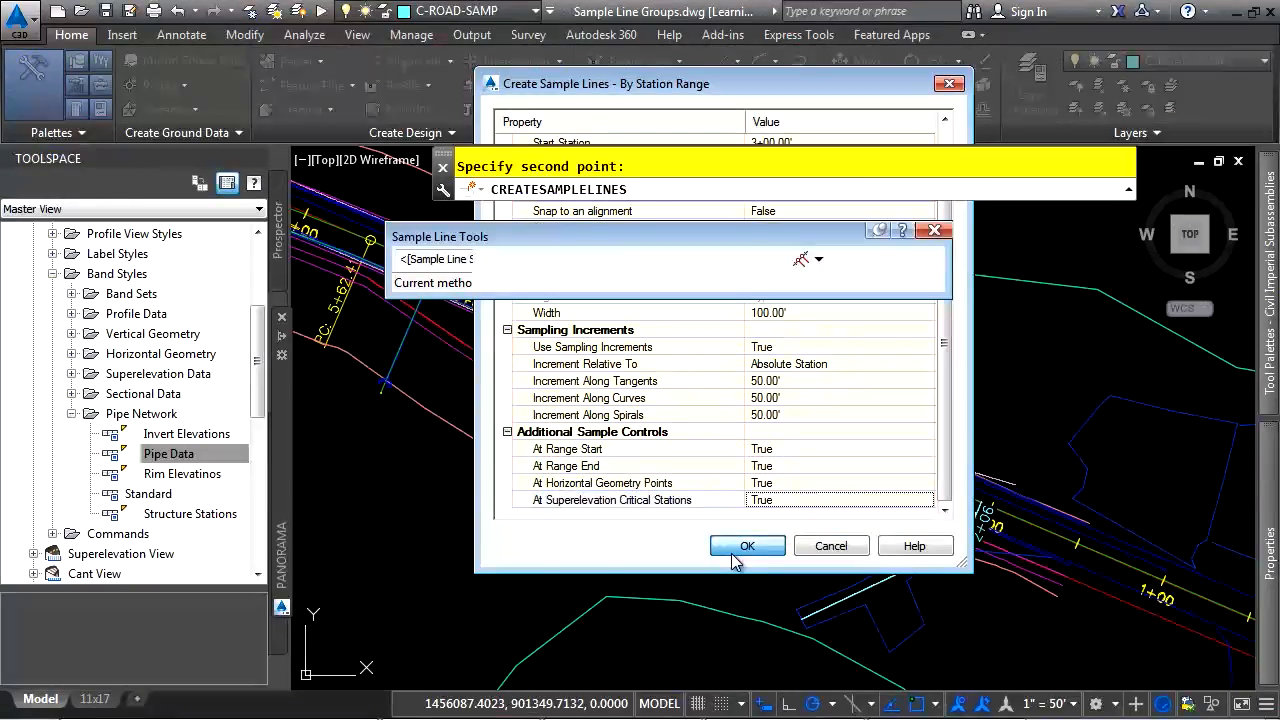
{"action": "middle_click_drag", "start_coordinate": [880, 515], "coordinate": [1028, 645]}
{"action": "middle_click_drag", "start_coordinate": [1052, 590], "coordinate": [1051, 475]}
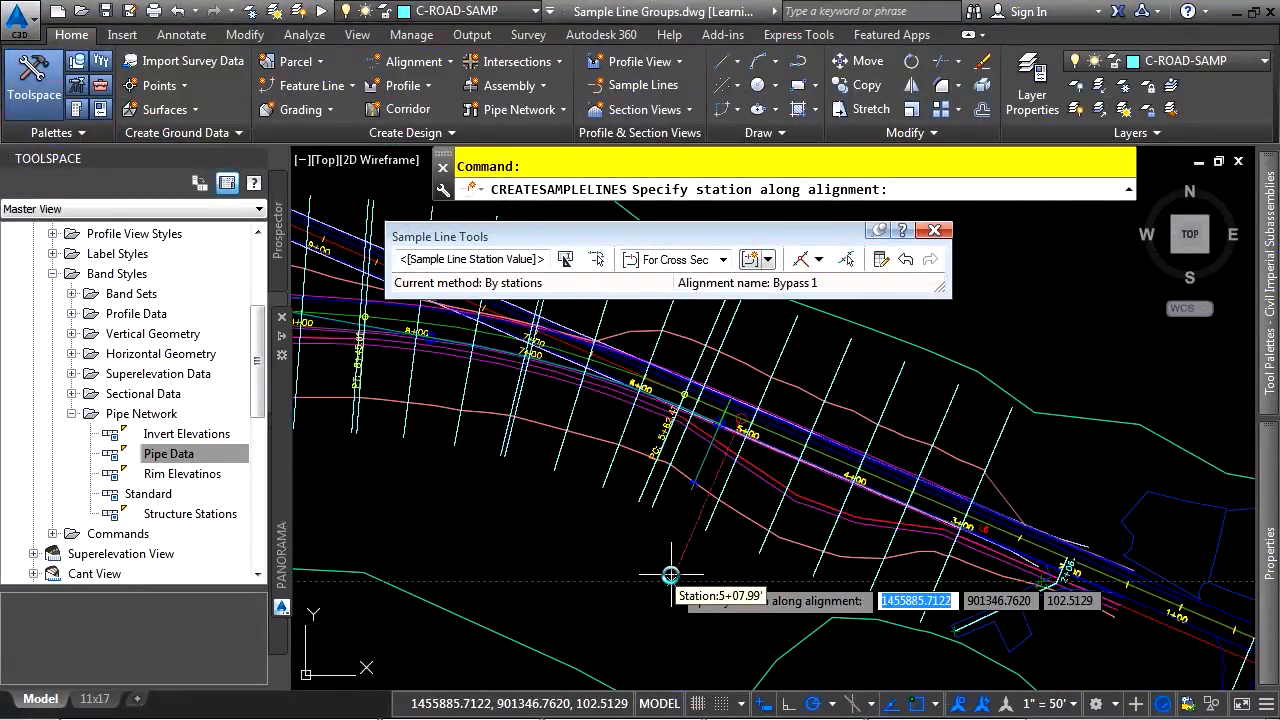
{"action": "key", "text": "Escape"}
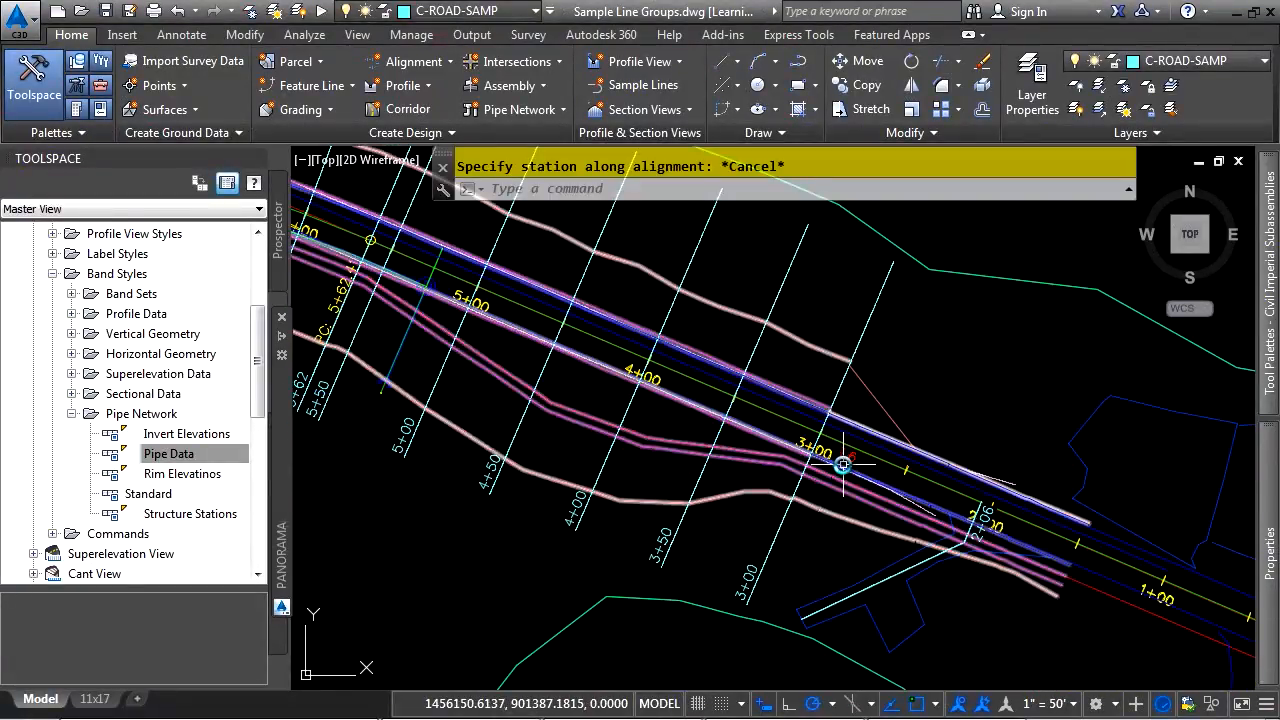
Examine the new sample lines along Bypass 1 and the contents of its For Cross Sections sample line group in the drawing's object tree
{"action": "middle_click_drag", "start_coordinate": [633, 514], "coordinate": [962, 609]}
{"action": "middle_click_drag", "start_coordinate": [586, 512], "coordinate": [976, 597]}
{"action": "middle_click_drag", "start_coordinate": [565, 478], "coordinate": [629, 486]}
{"action": "left_click", "coordinate": [277, 232]}
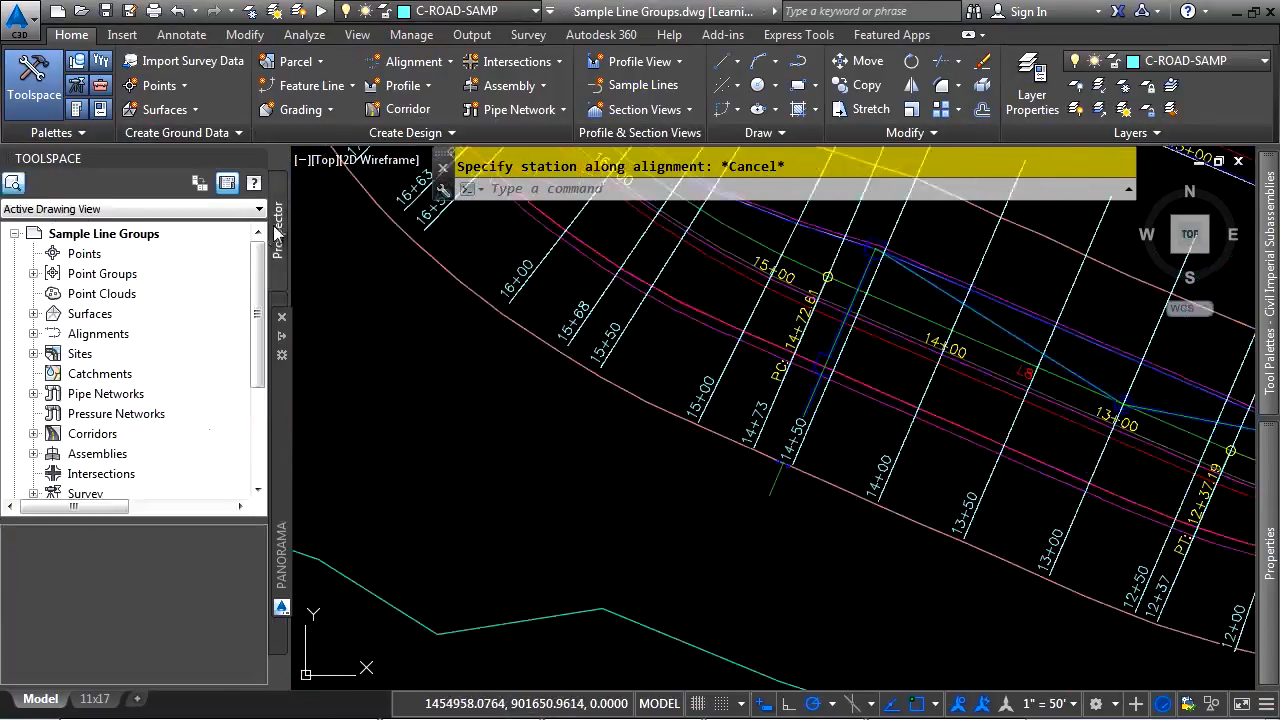
{"action": "left_click", "coordinate": [34, 334]}
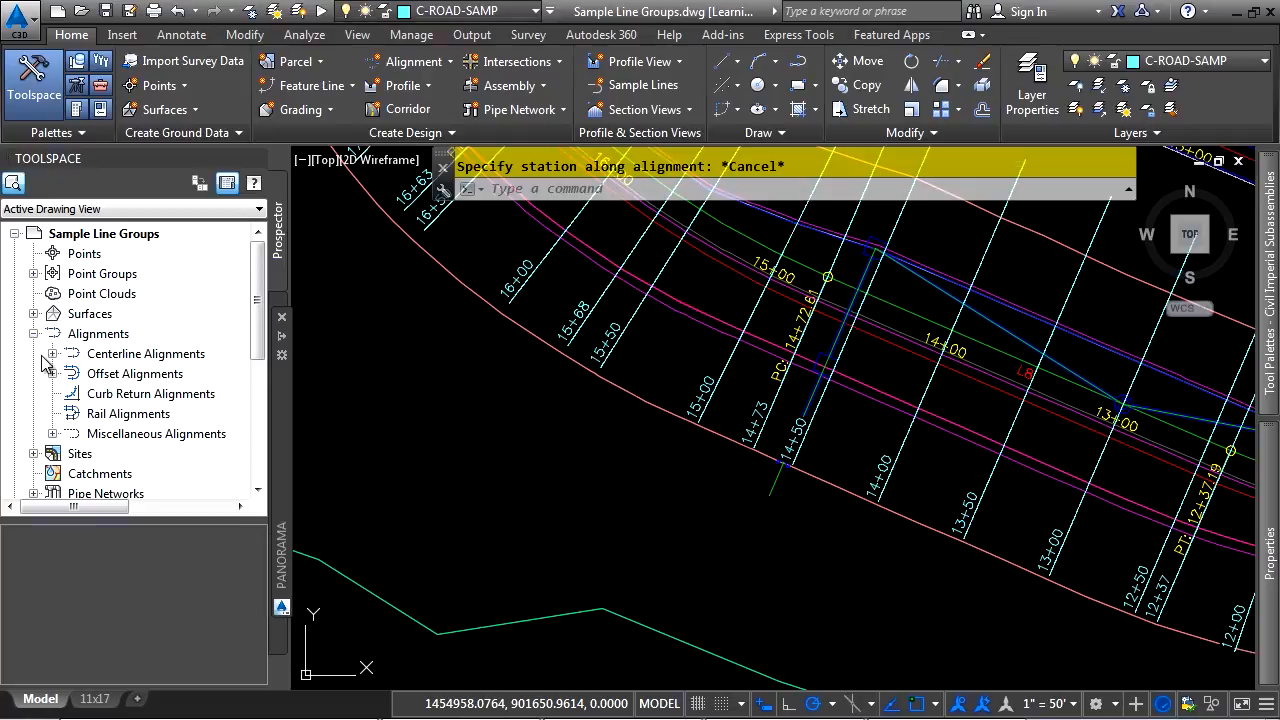
{"action": "left_click", "coordinate": [52, 354]}
{"action": "left_click", "coordinate": [71, 374]}
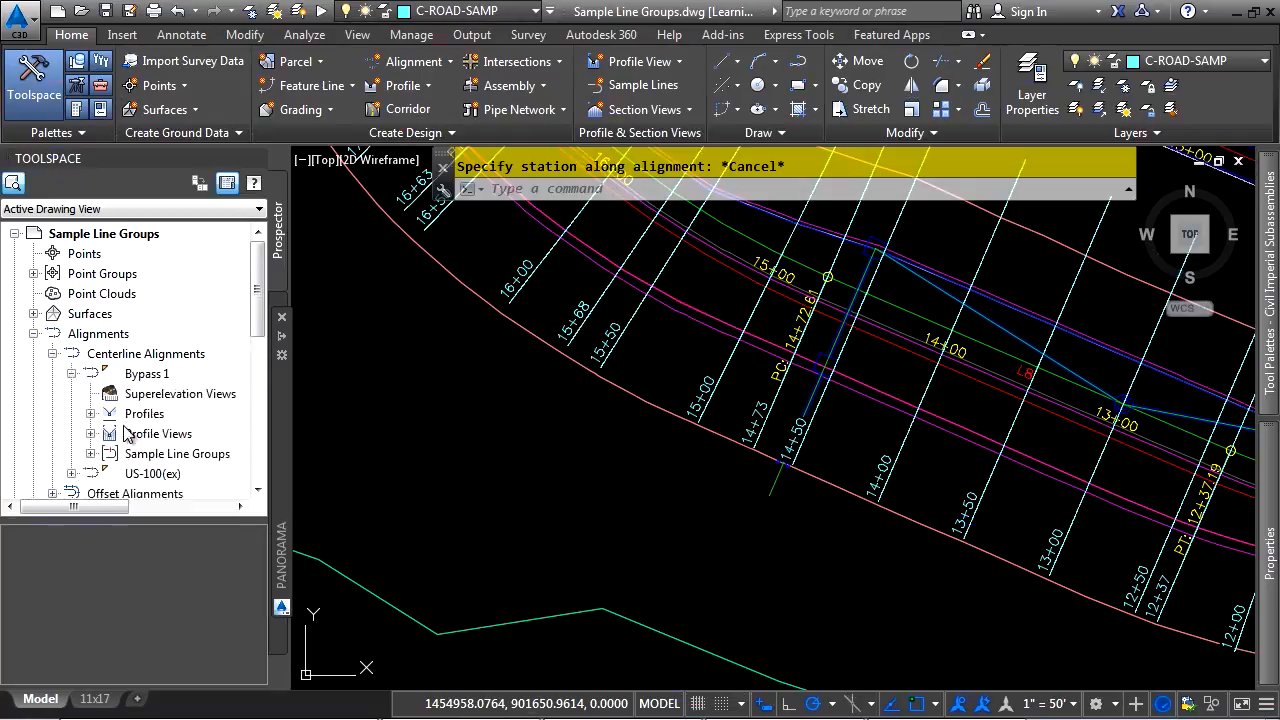
{"action": "left_click", "coordinate": [90, 453]}
{"action": "left_click", "coordinate": [108, 473]}
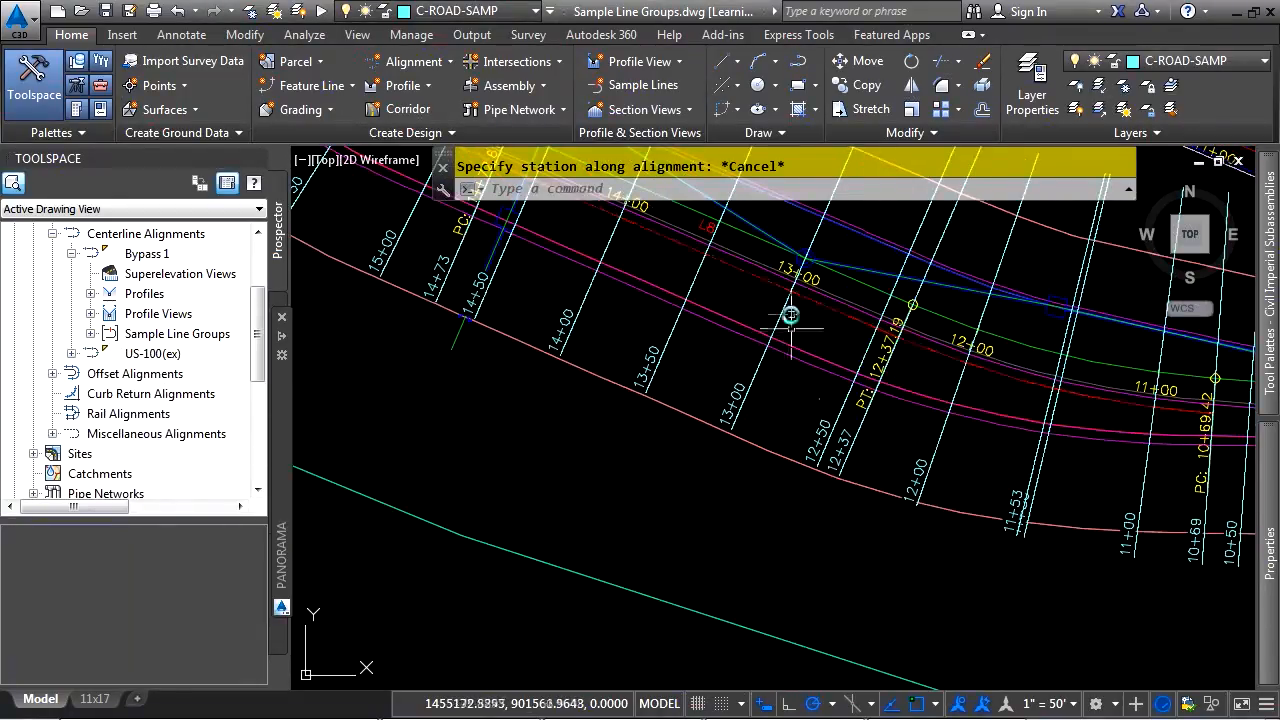
Select the six sample lines from station 12+37 through 14+50 on Bypass 1, using a fence selection plus individual picks
{"action": "mouse_move", "coordinate": [791, 317]}
{"action": "middle_mouse_down"}
{"action": "mouse_move", "coordinate": [795, 498]}
{"action": "mouse_move", "coordinate": [763, 588]}
{"action": "mouse_move", "coordinate": [871, 442]}
{"action": "middle_mouse_up"}
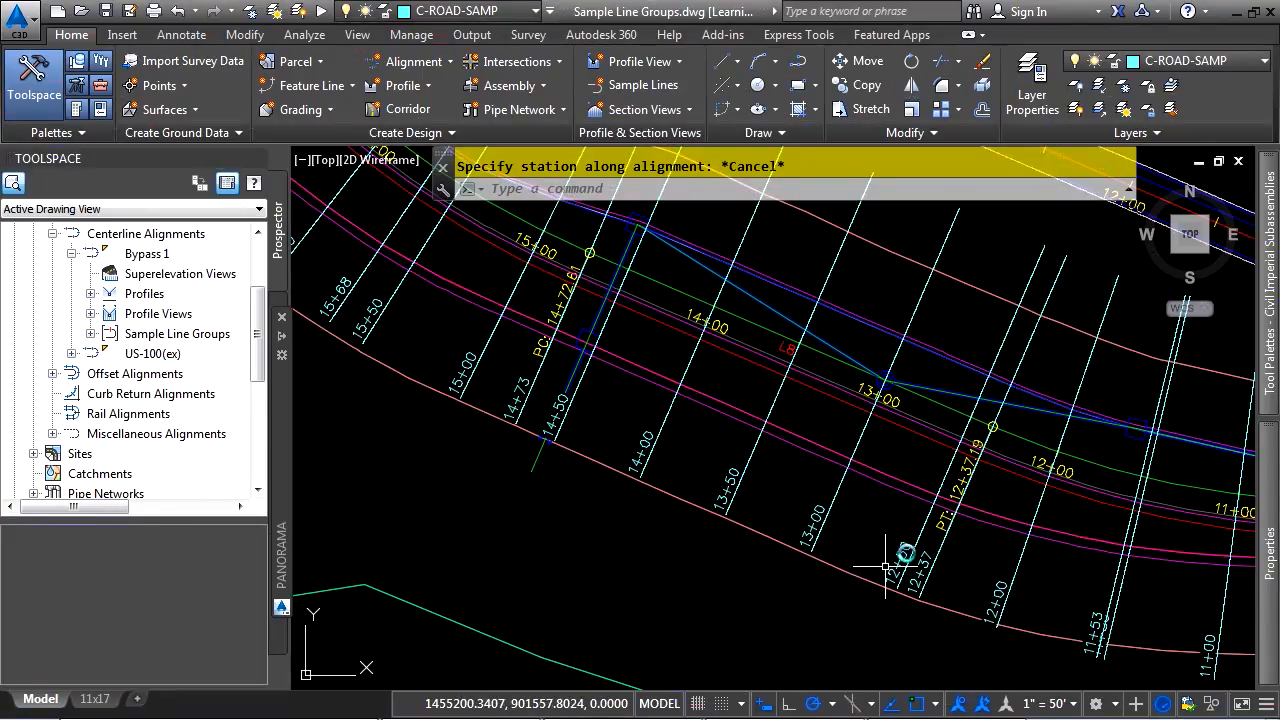
{"action": "left_click", "coordinate": [960, 572]}
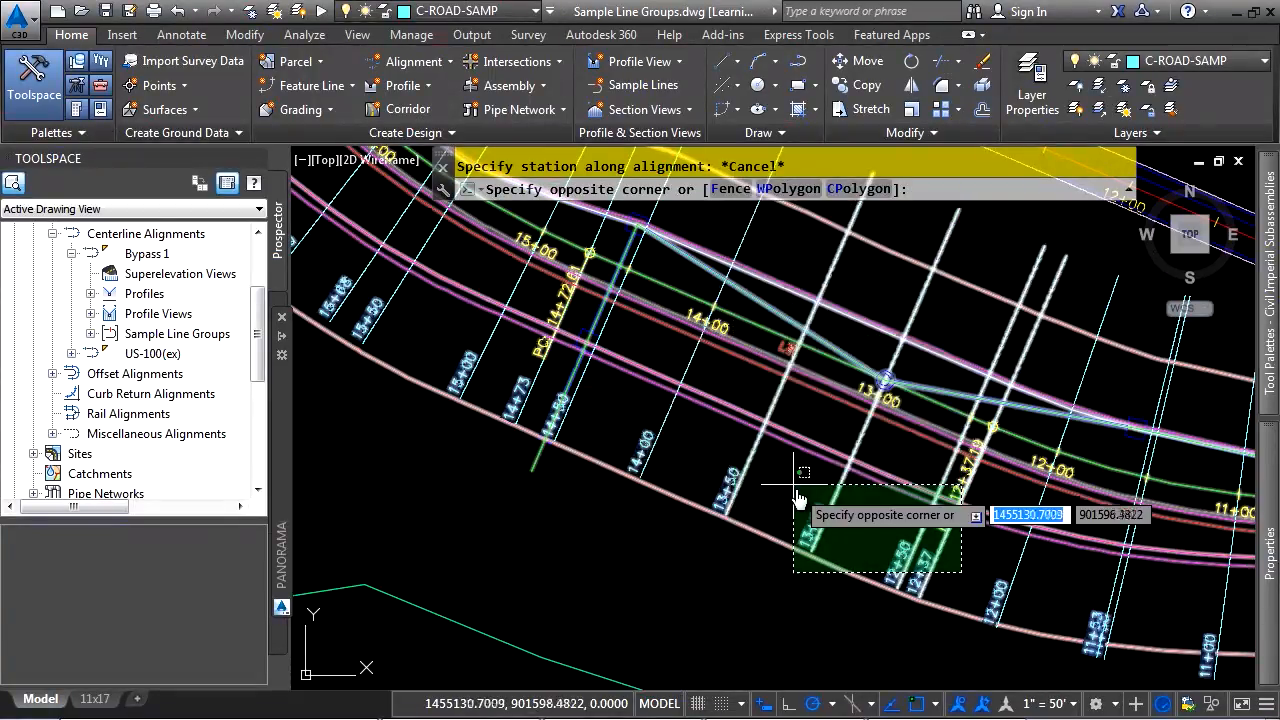
{"action": "left_click", "coordinate": [734, 190]}
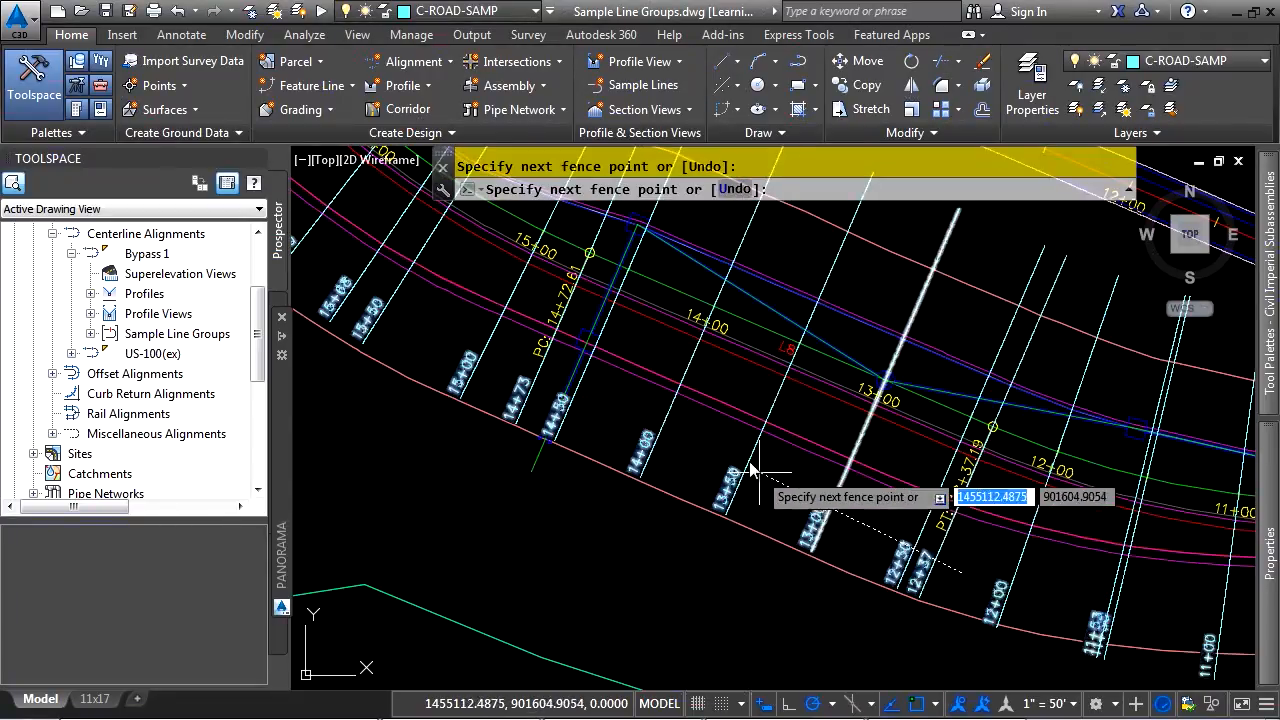
{"action": "left_click", "coordinate": [622, 394]}
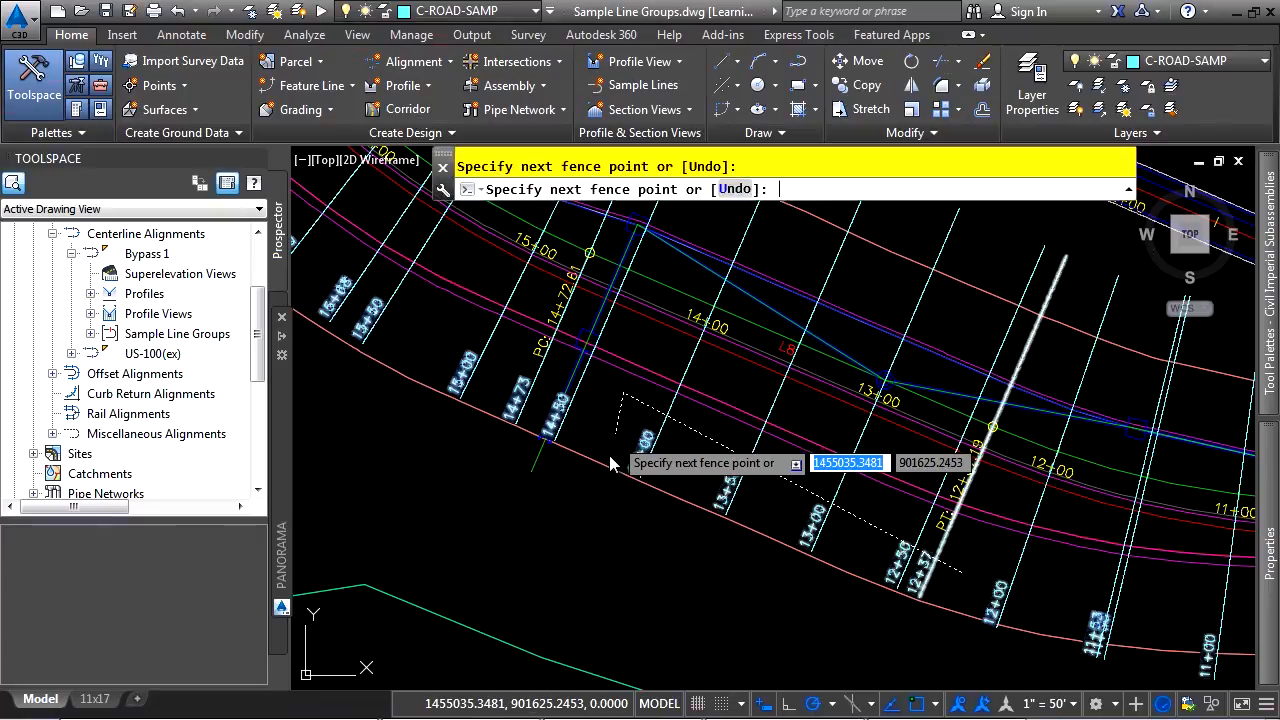
{"action": "key", "text": "Return"}
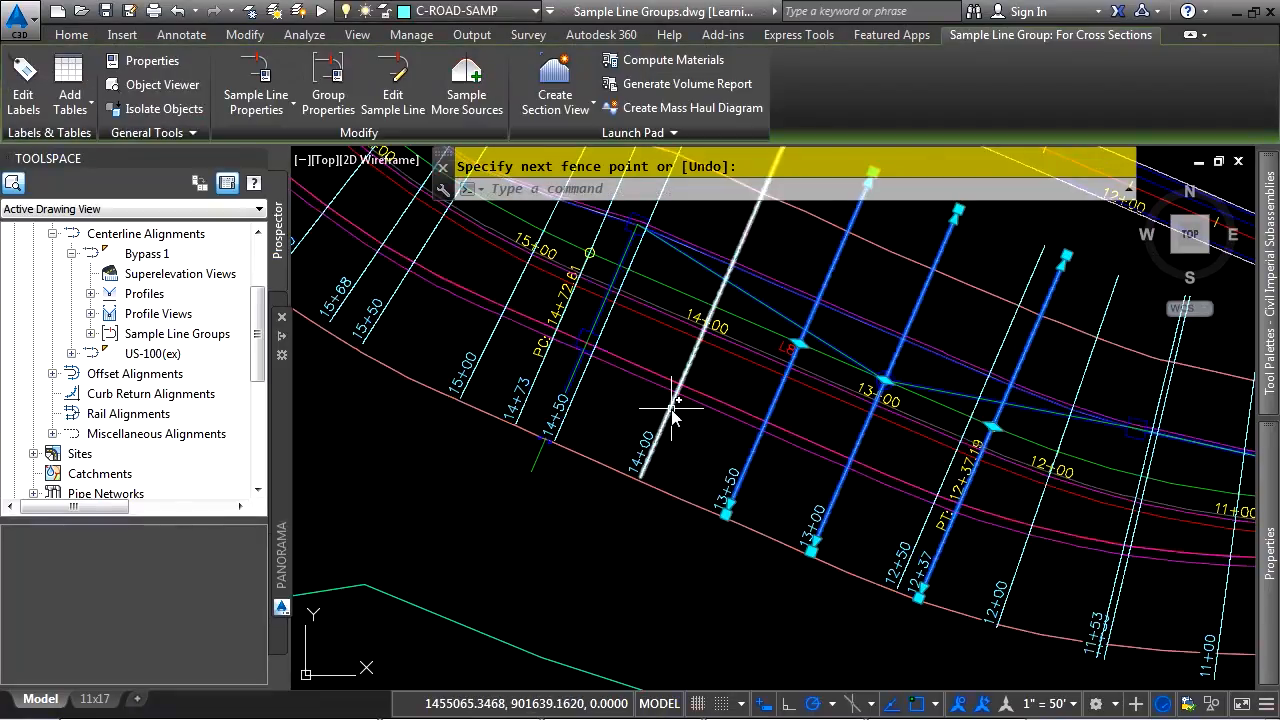
{"action": "left_click", "coordinate": [671, 408]}
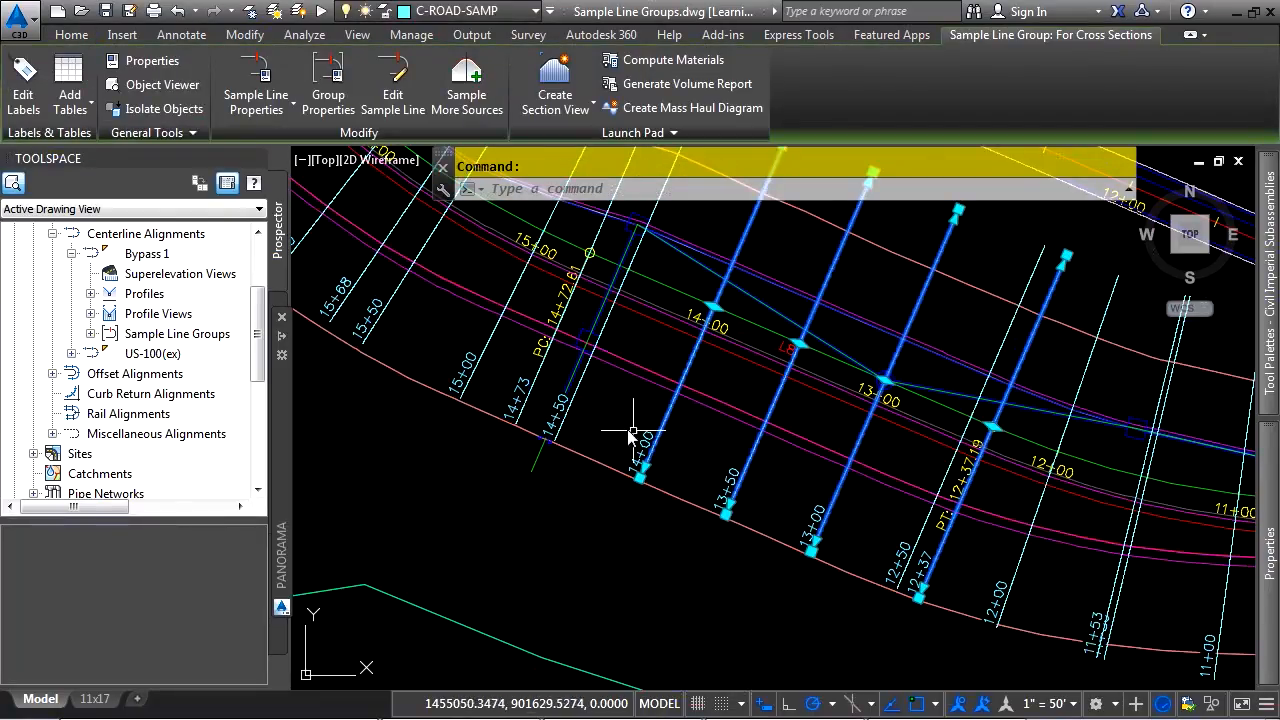
{"action": "left_click", "coordinate": [580, 398]}
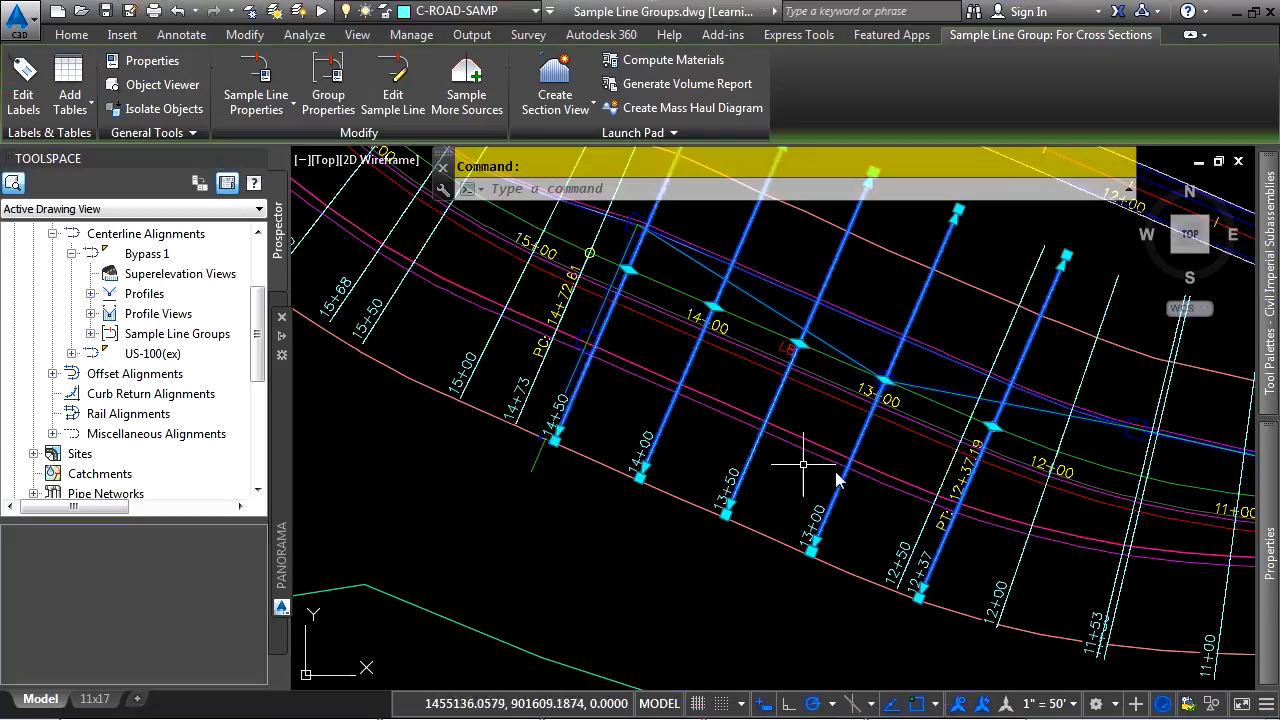
{"action": "left_click", "coordinate": [908, 540]}
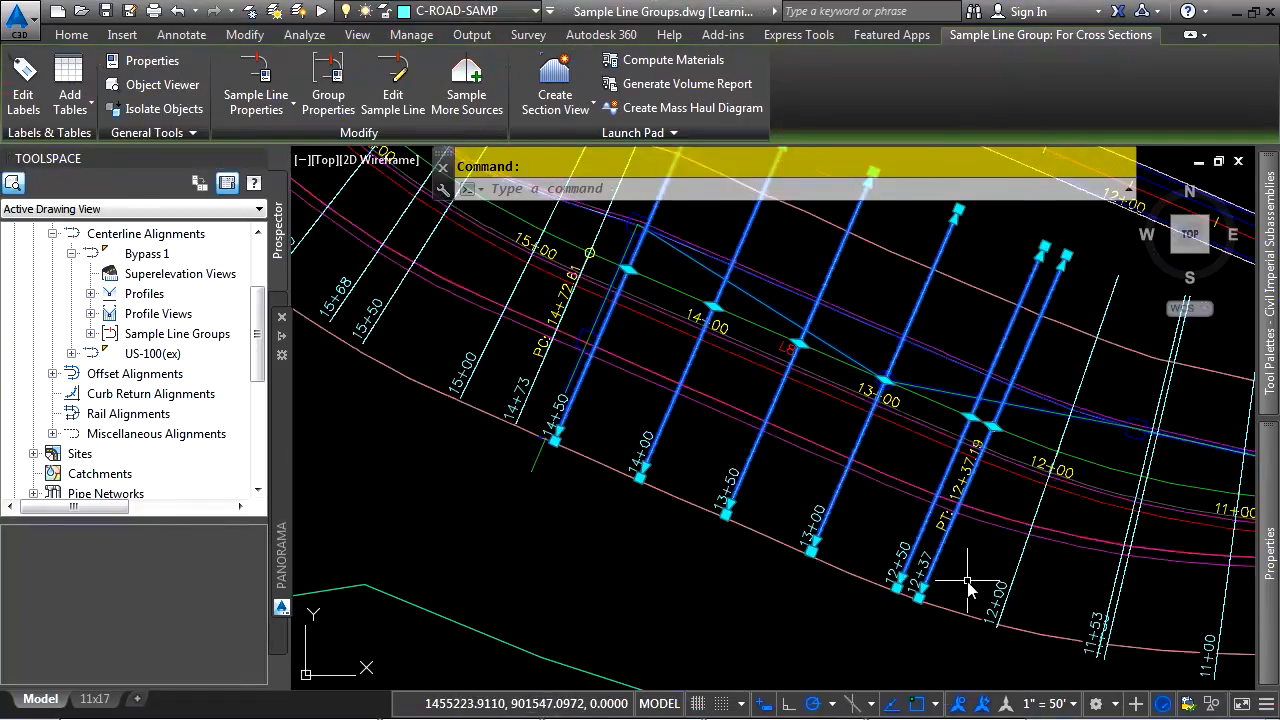
Stretch the left ends of the six selected sample lines outward together to about 128 feet from the alignment
{"action": "scroll", "coordinate": [968, 585], "scroll_direction": "up", "scroll_amount": 3}
{"action": "scroll", "coordinate": [800, 640], "scroll_direction": "down", "scroll_amount": 1}
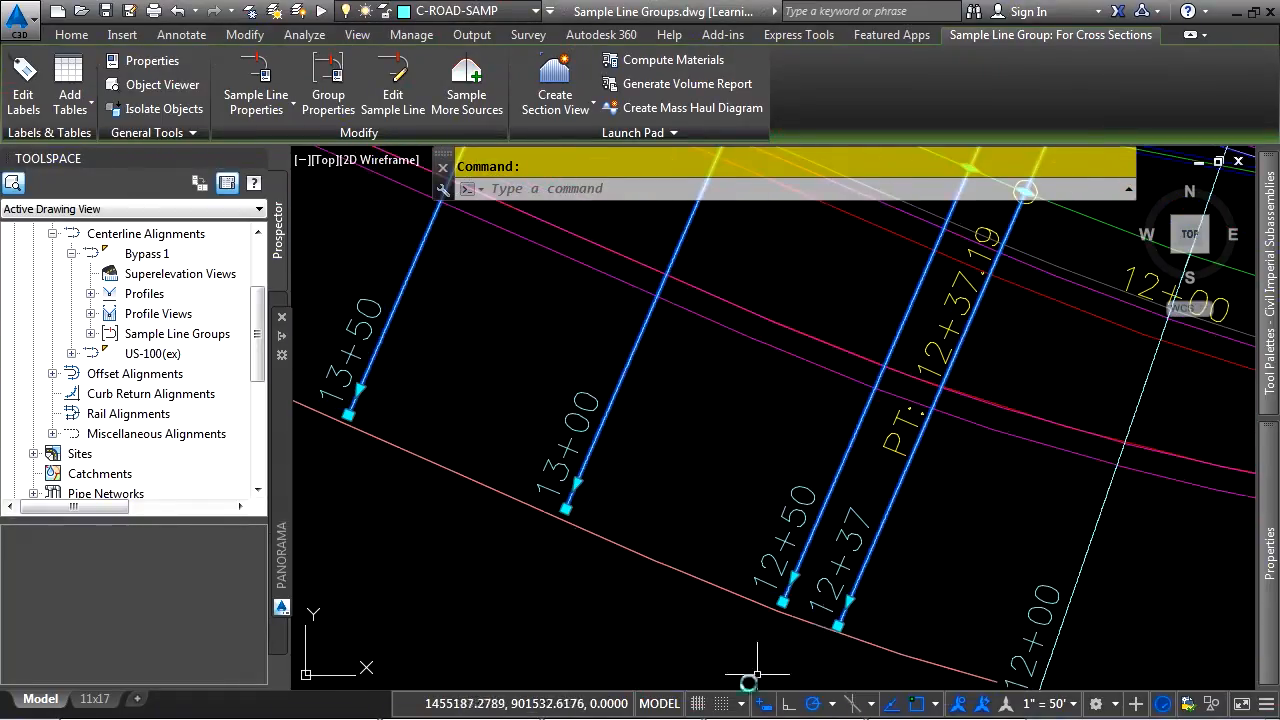
{"action": "scroll", "coordinate": [790, 648], "scroll_direction": "down", "scroll_amount": 3}
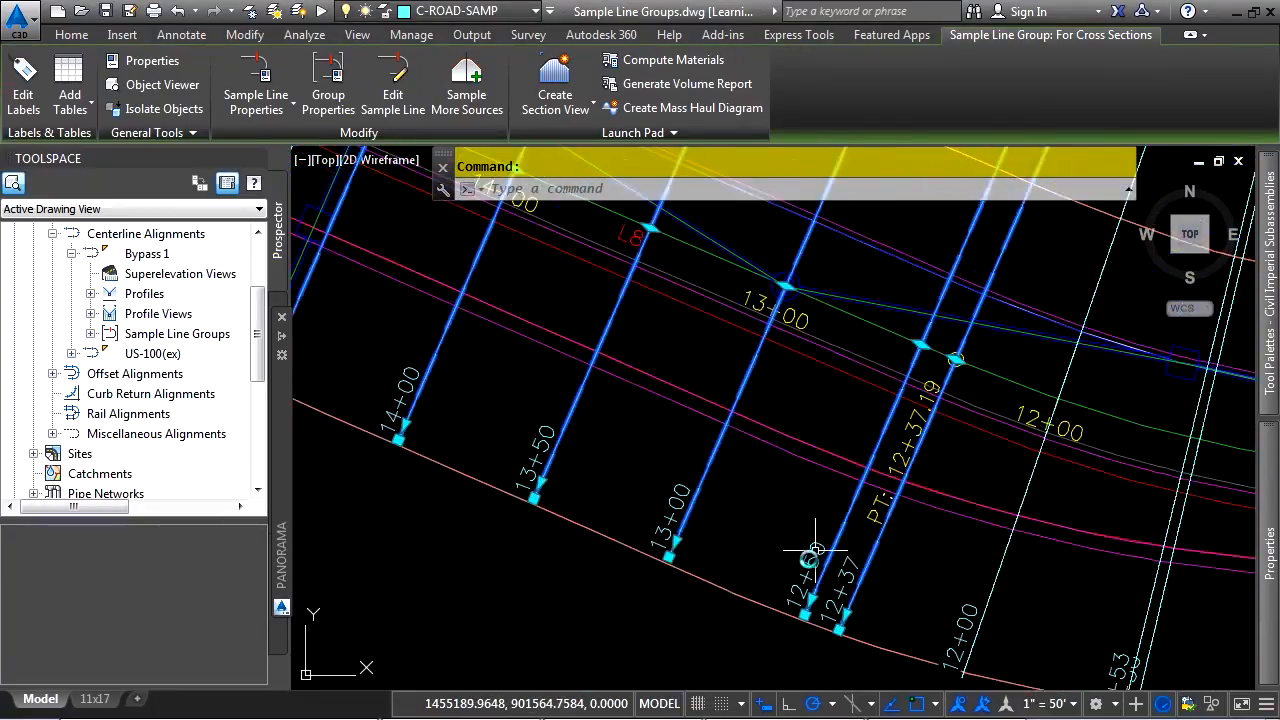
{"action": "middle_click_drag", "start_coordinate": [808, 570], "coordinate": [847, 518]}
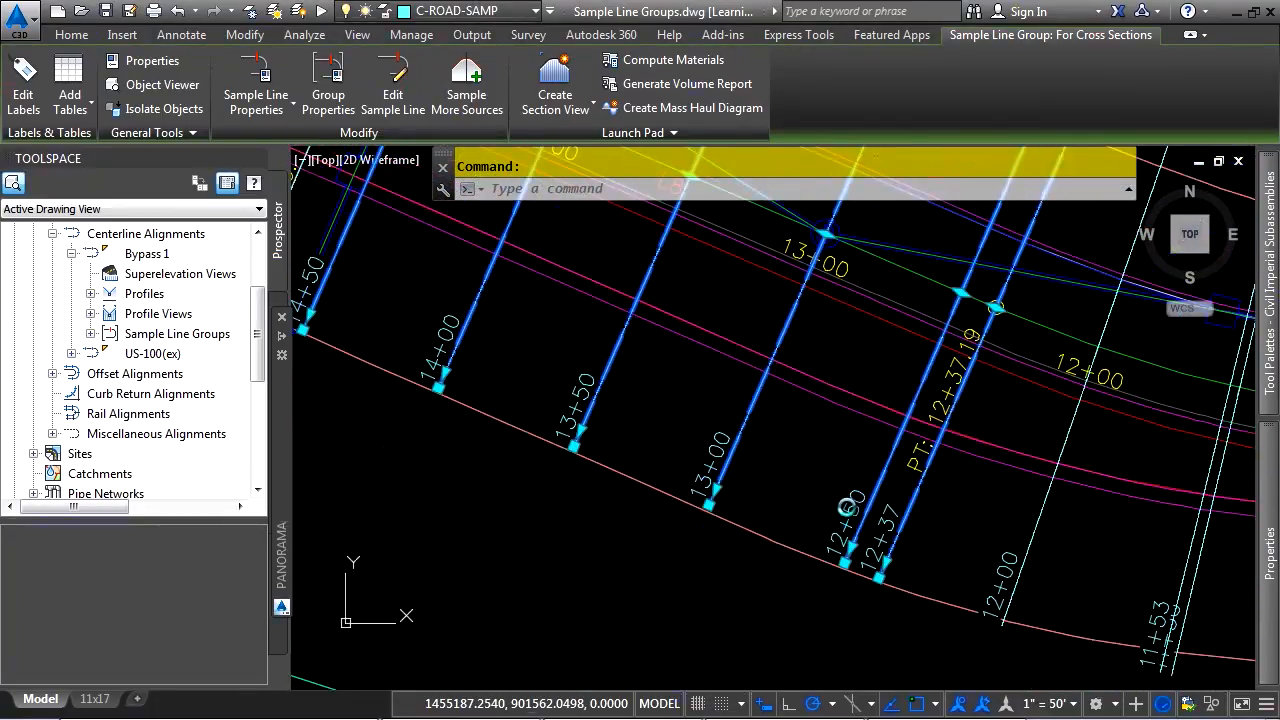
{"action": "left_click", "coordinate": [886, 562], "text": "shift"}
{"action": "left_click", "coordinate": [851, 549], "text": "shift"}
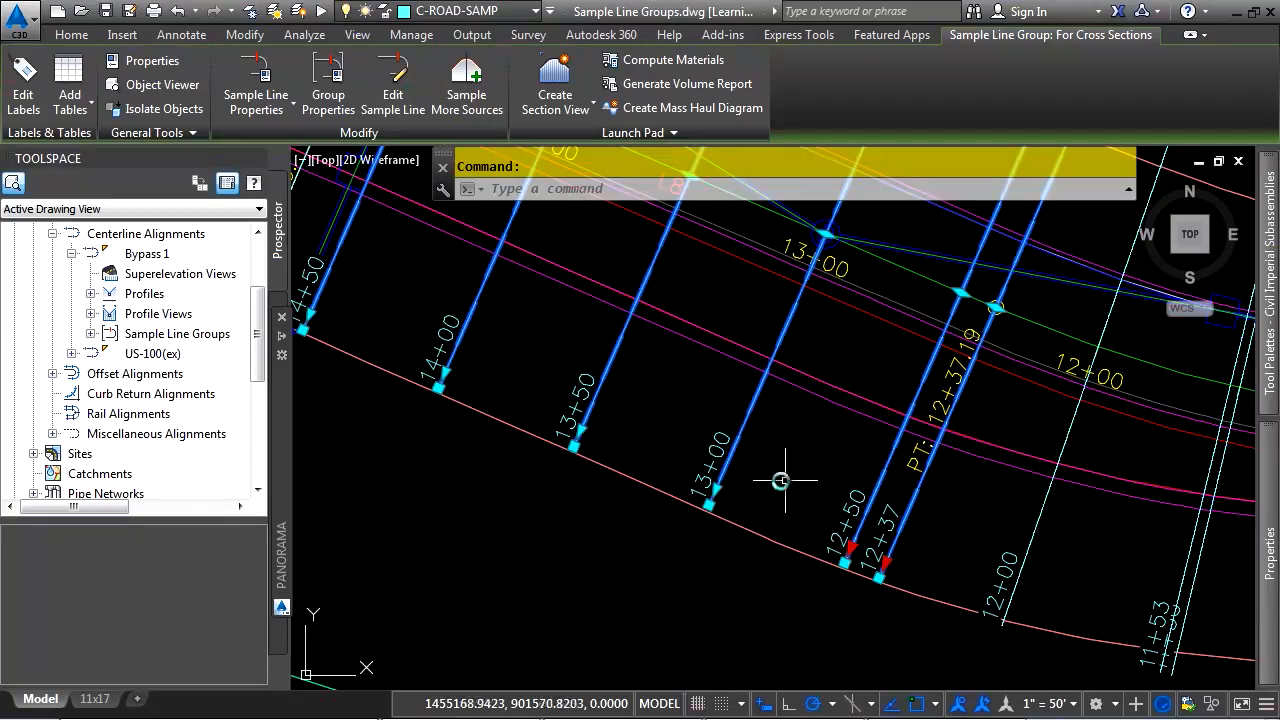
{"action": "left_click", "coordinate": [716, 489], "text": "shift"}
{"action": "left_click", "coordinate": [580, 432], "text": "shift"}
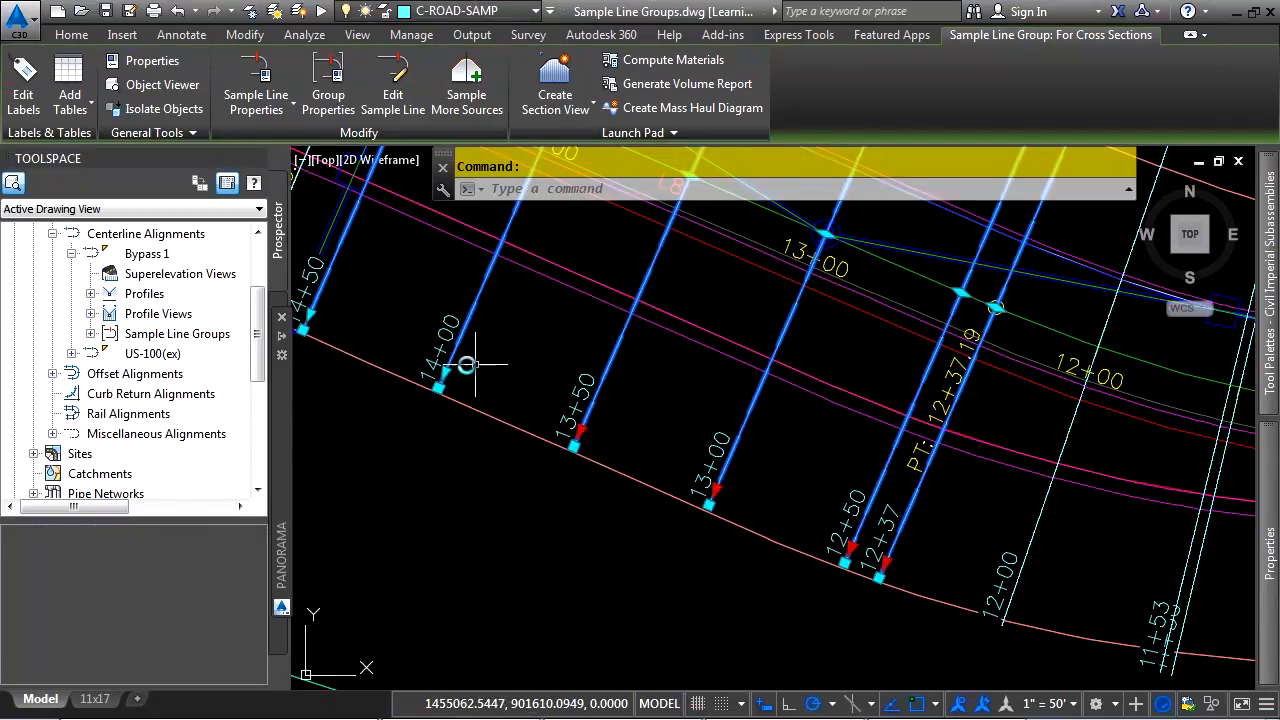
{"action": "mouse_move", "coordinate": [435, 358]}
{"action": "middle_mouse_down"}
{"action": "mouse_move", "coordinate": [1060, 585]}
{"action": "mouse_move", "coordinate": [635, 285]}
{"action": "mouse_move", "coordinate": [601, 279]}
{"action": "middle_mouse_up"}
{"action": "left_click", "coordinate": [953, 554], "text": "shift"}
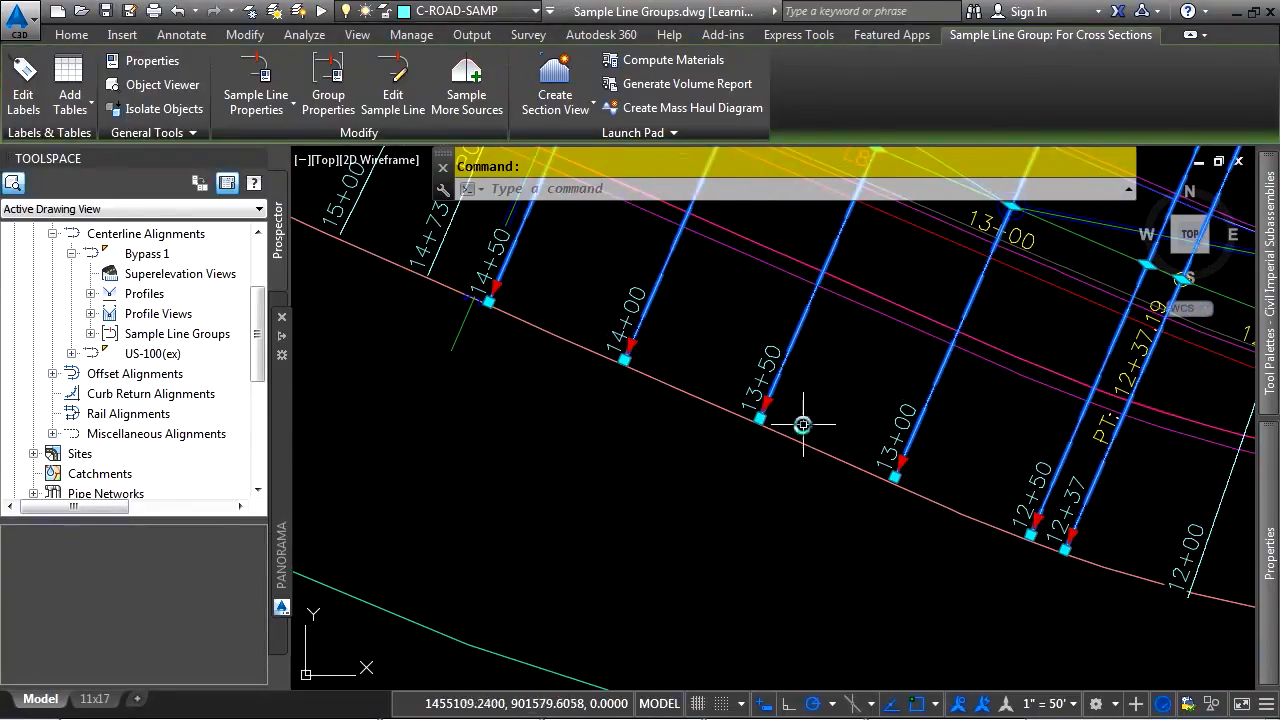
{"action": "left_click", "coordinate": [764, 402]}
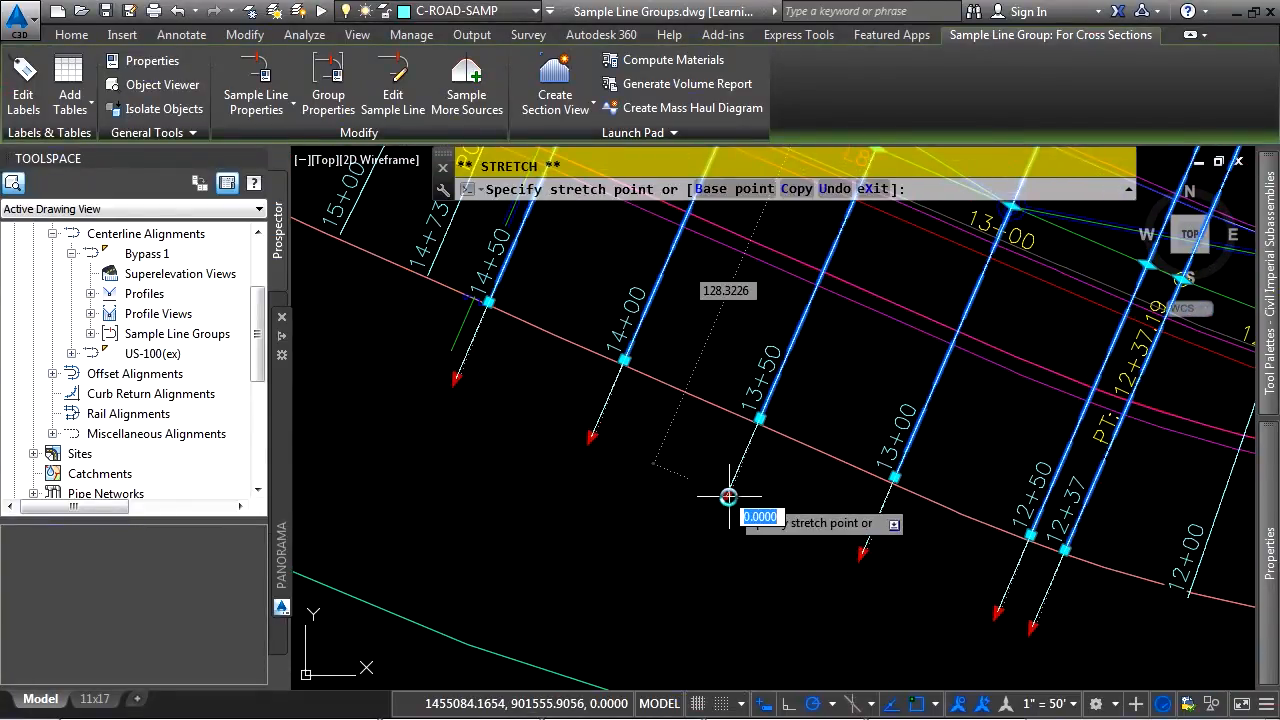
{"action": "left_click", "coordinate": [764, 493]}
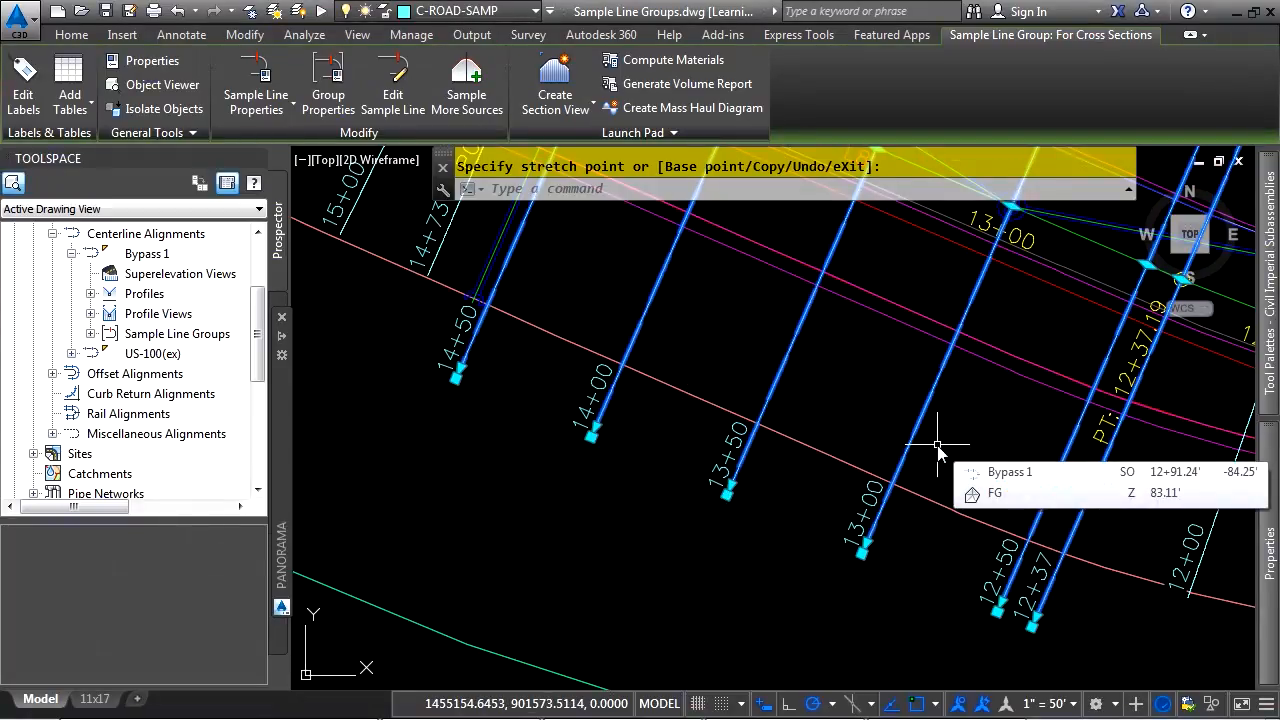
Clear the selection of the six stretched sample lines
{"action": "scroll", "coordinate": [800, 410], "scroll_direction": "down", "scroll_amount": 4}
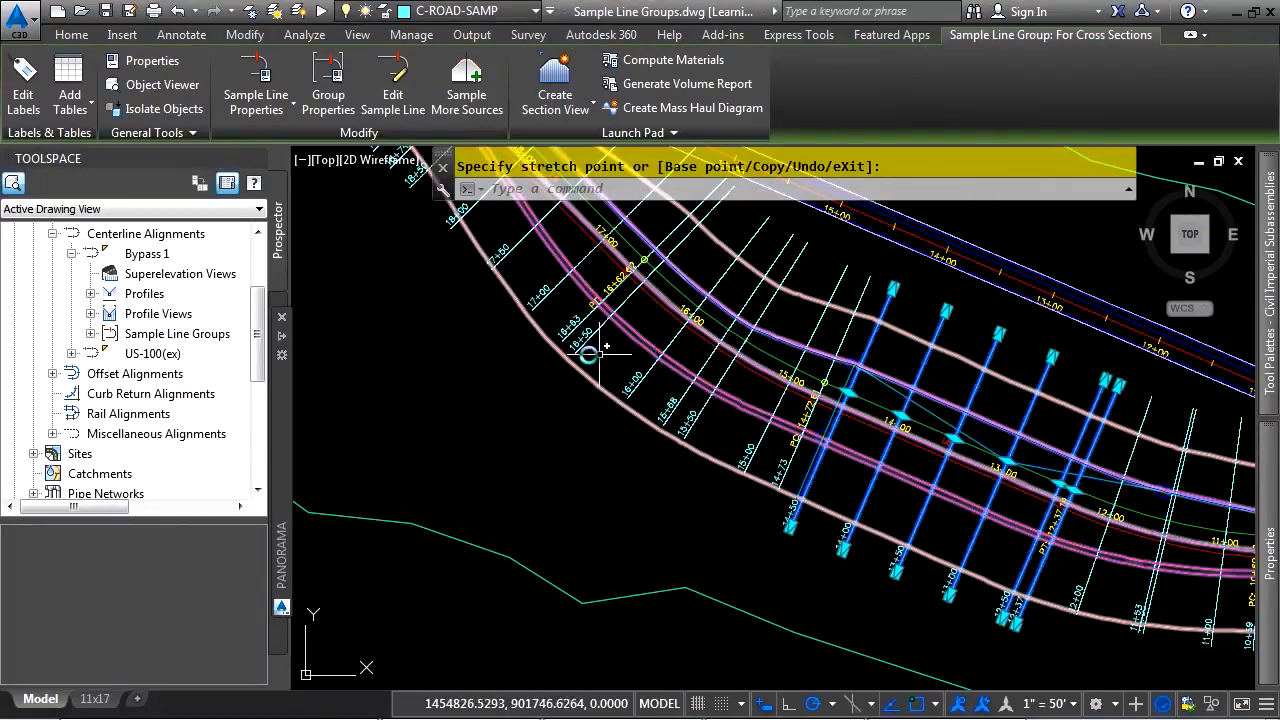
{"action": "key", "text": "Escape"}
{"action": "key", "text": "Escape"}
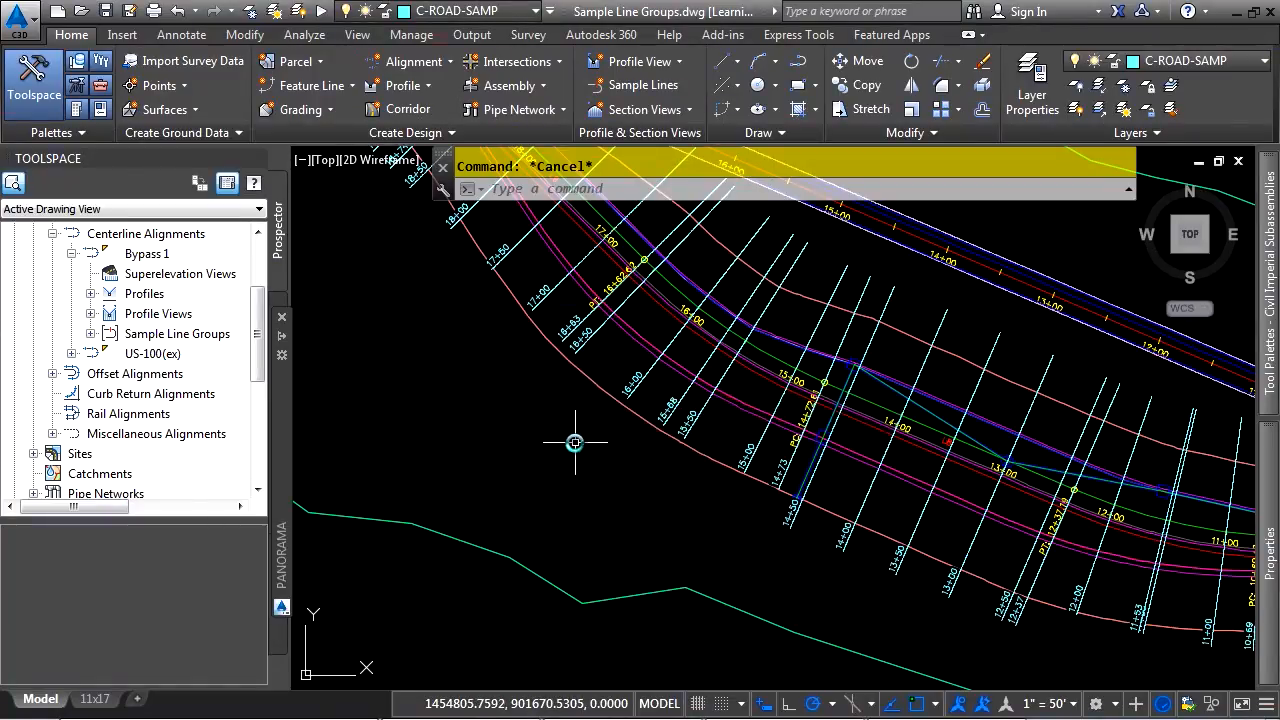
{"action": "mouse_move", "coordinate": [575, 441]}
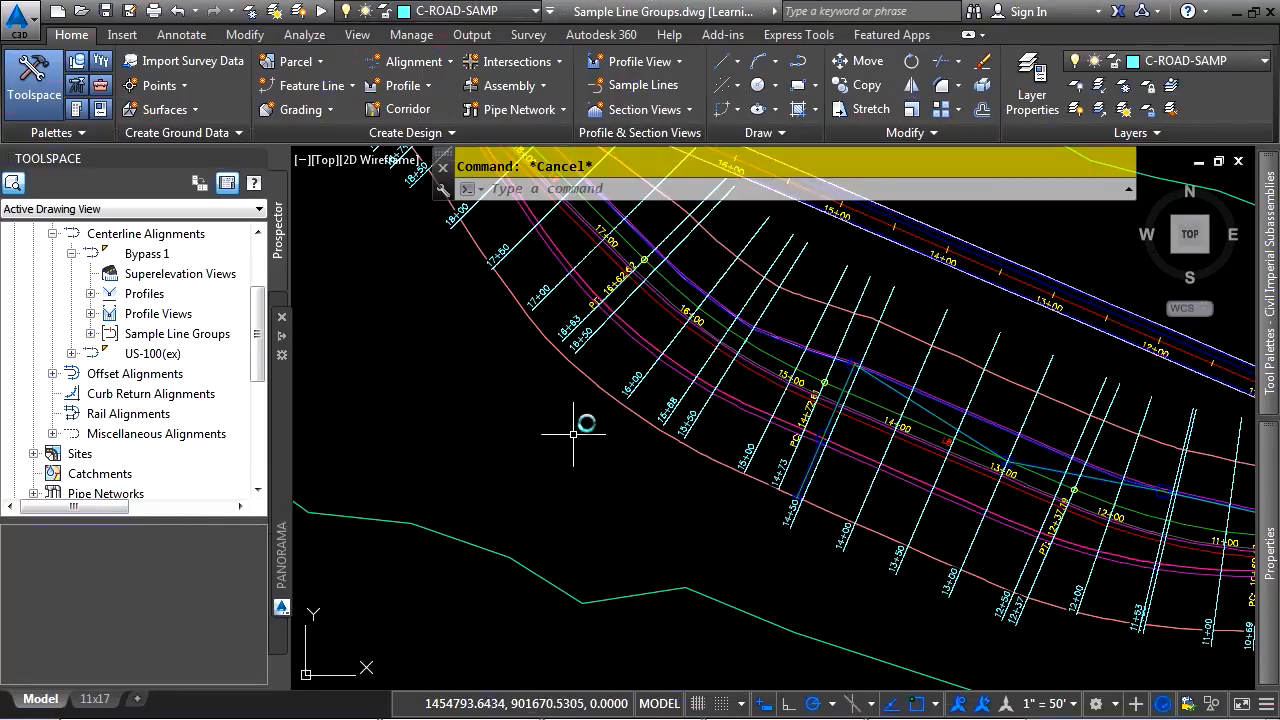
Open the group properties from the 16+50 sample line and review the group's sample lines, sections and section views
{"action": "left_click", "coordinate": [600, 330]}
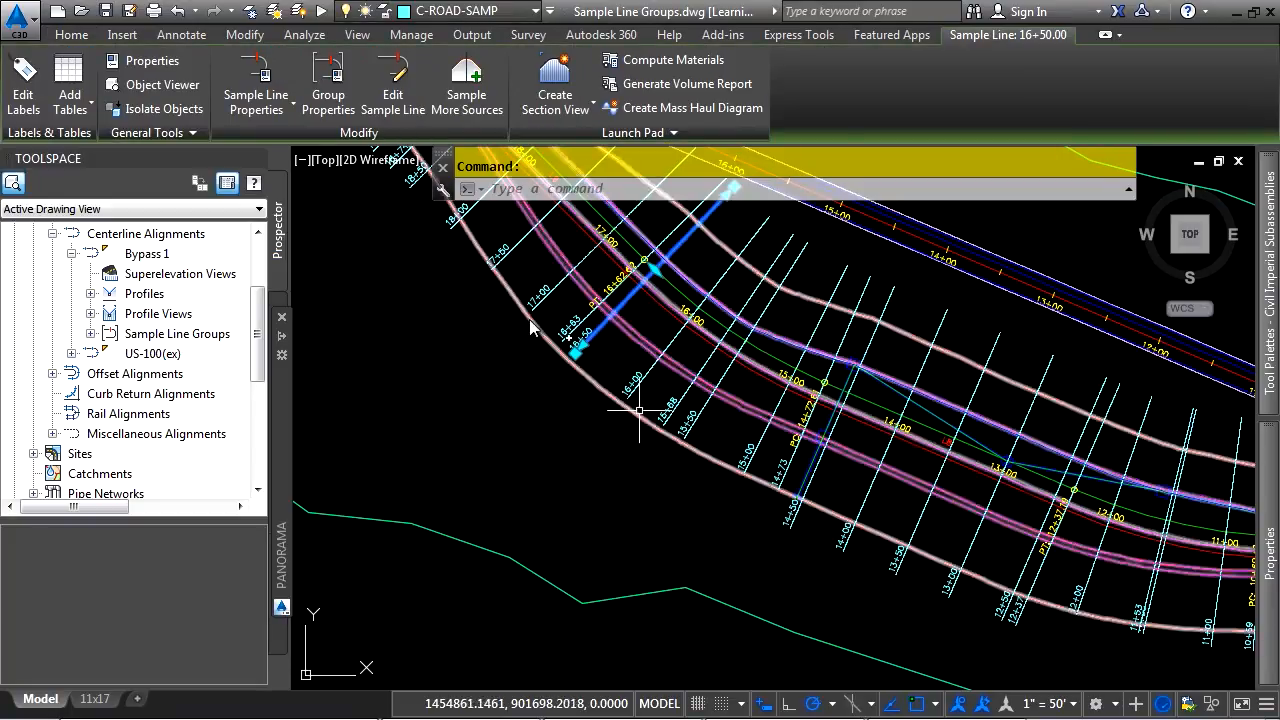
{"action": "left_click", "coordinate": [333, 103]}
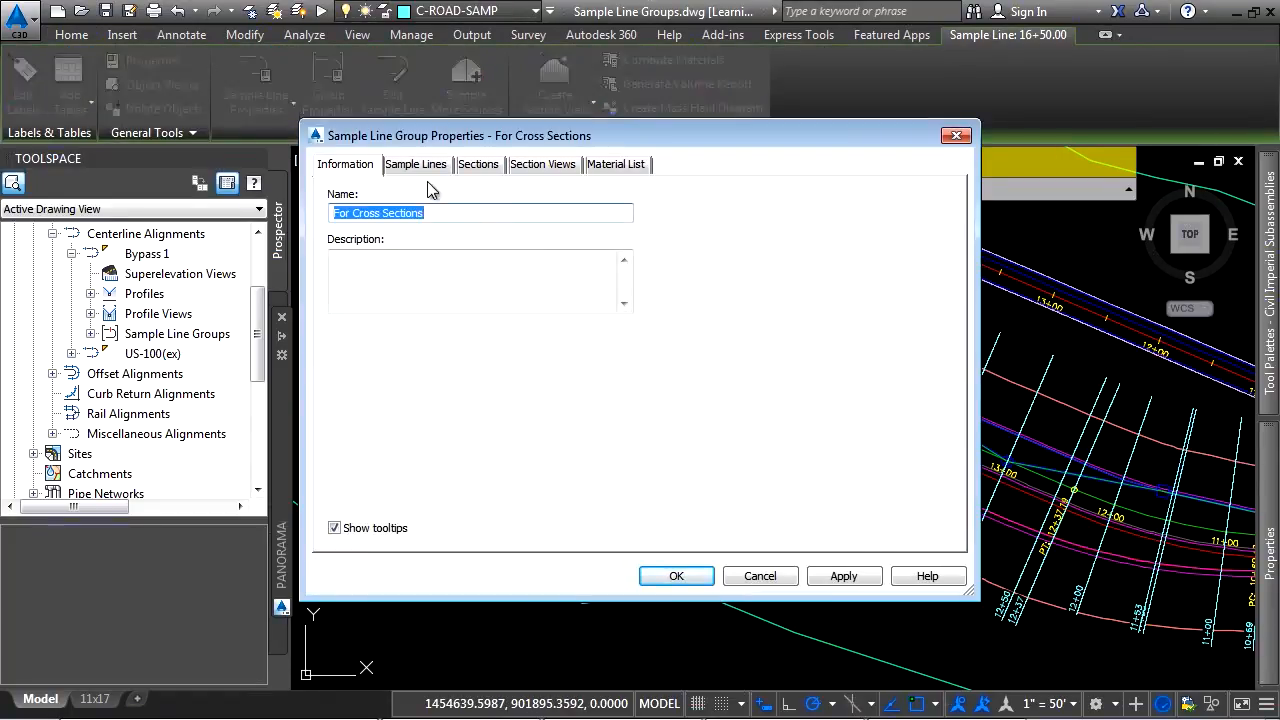
{"action": "left_click", "coordinate": [425, 164]}
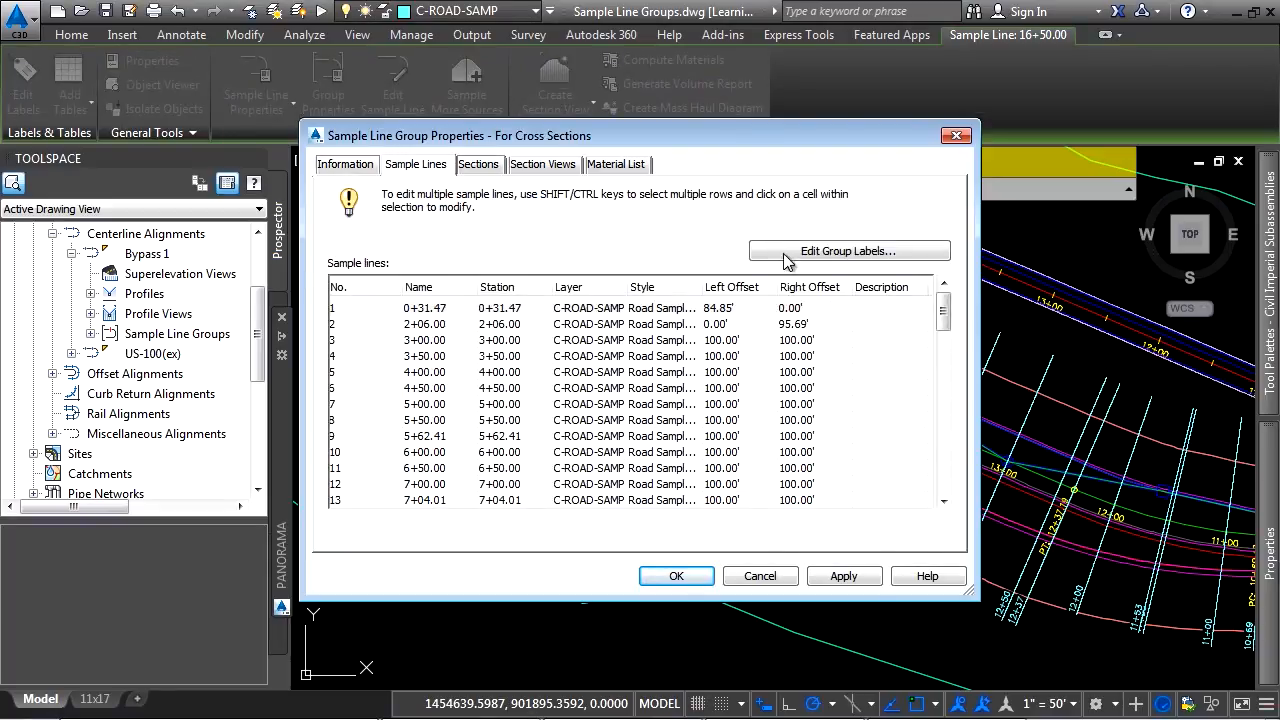
{"action": "left_click", "coordinate": [500, 168]}
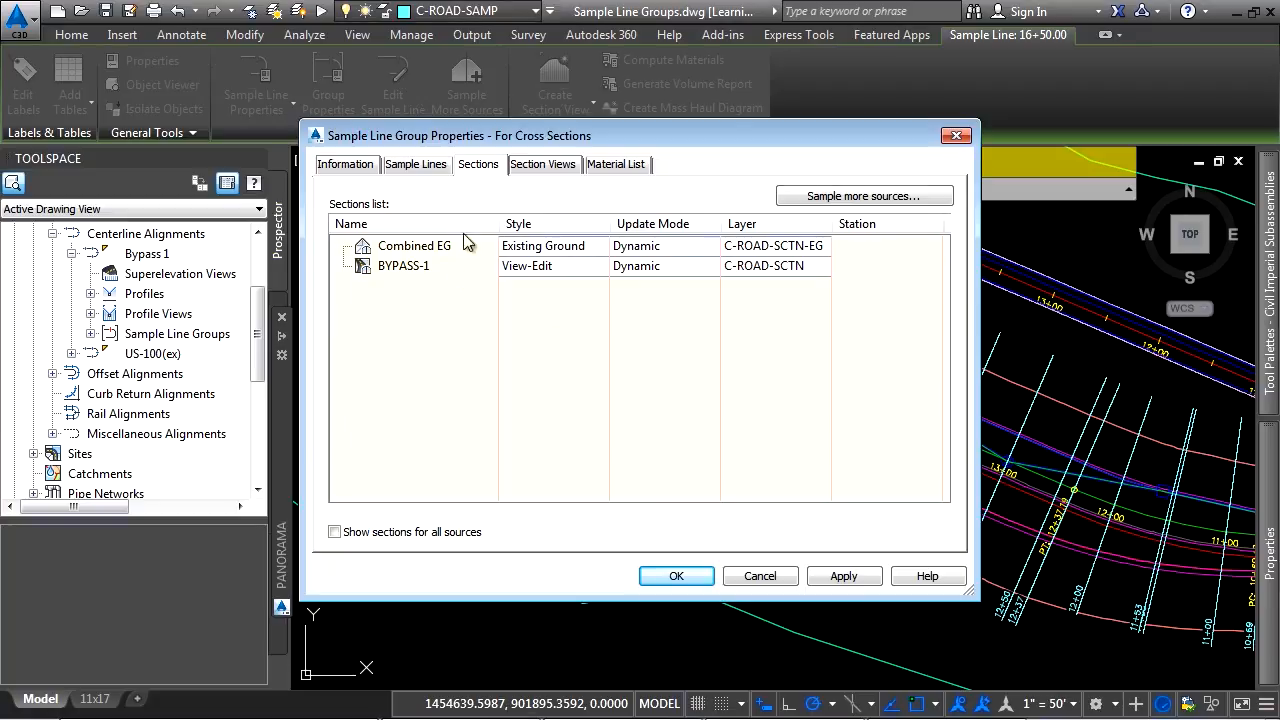
{"action": "left_click", "coordinate": [538, 170]}
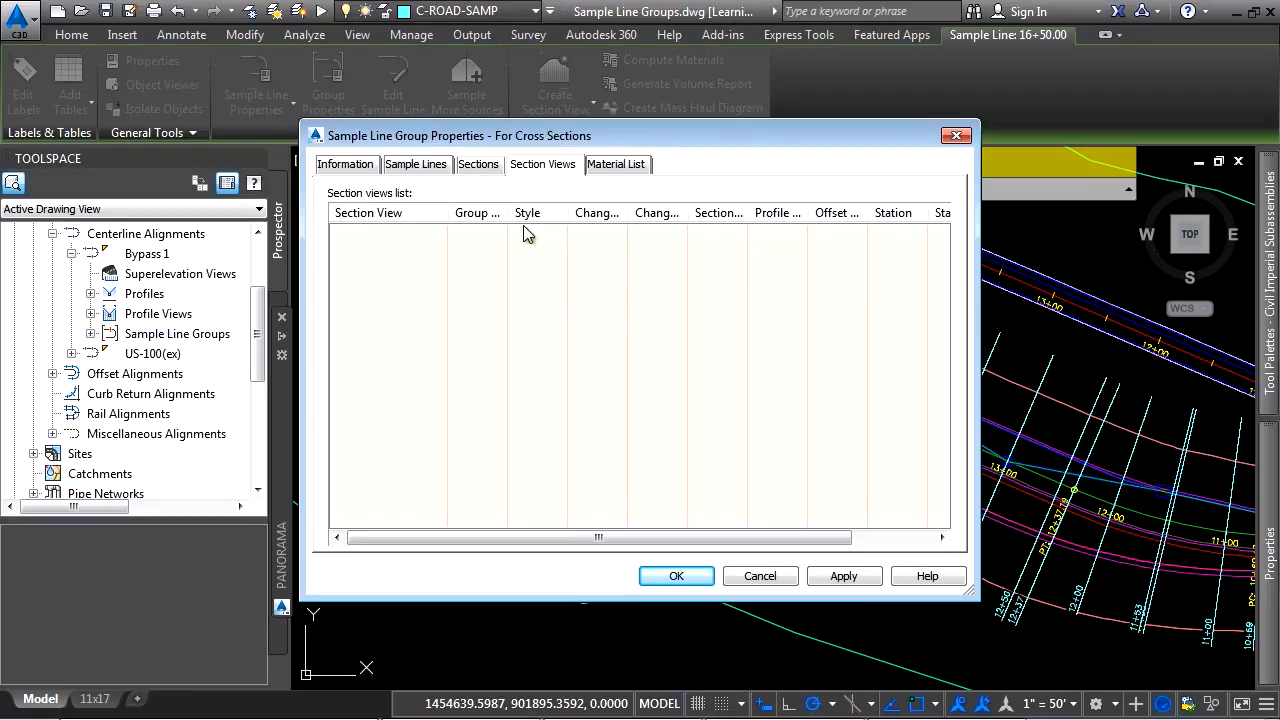
Add STORM -1 to the sampled section sources of the For Cross Sections group and accept the group properties
{"action": "left_click", "coordinate": [479, 170]}
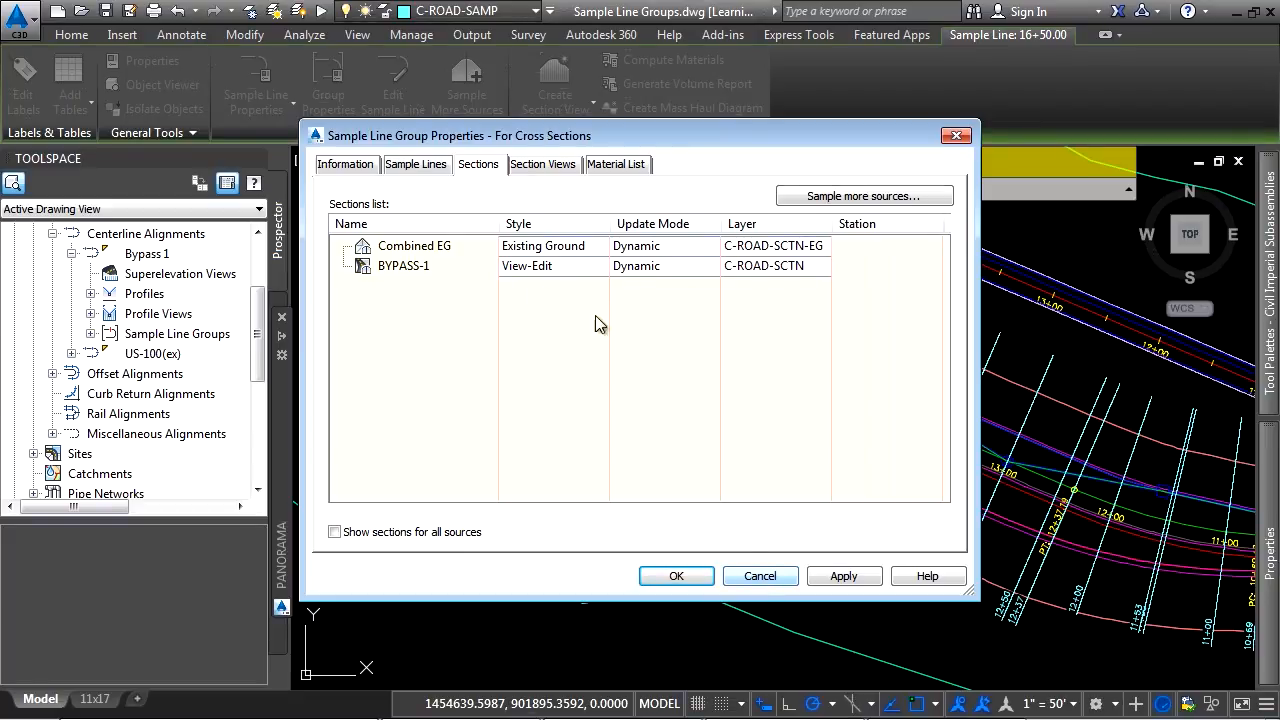
{"action": "left_click", "coordinate": [864, 197]}
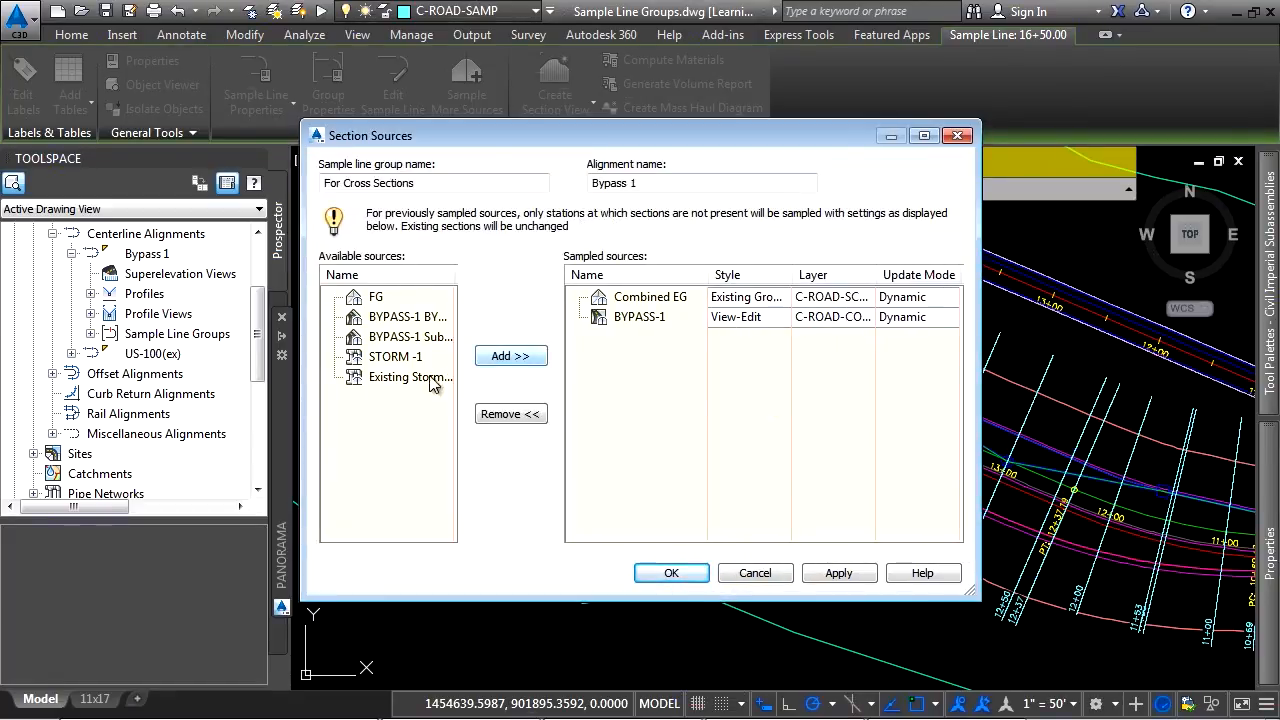
{"action": "left_click", "coordinate": [398, 338]}
{"action": "left_click", "coordinate": [404, 357]}
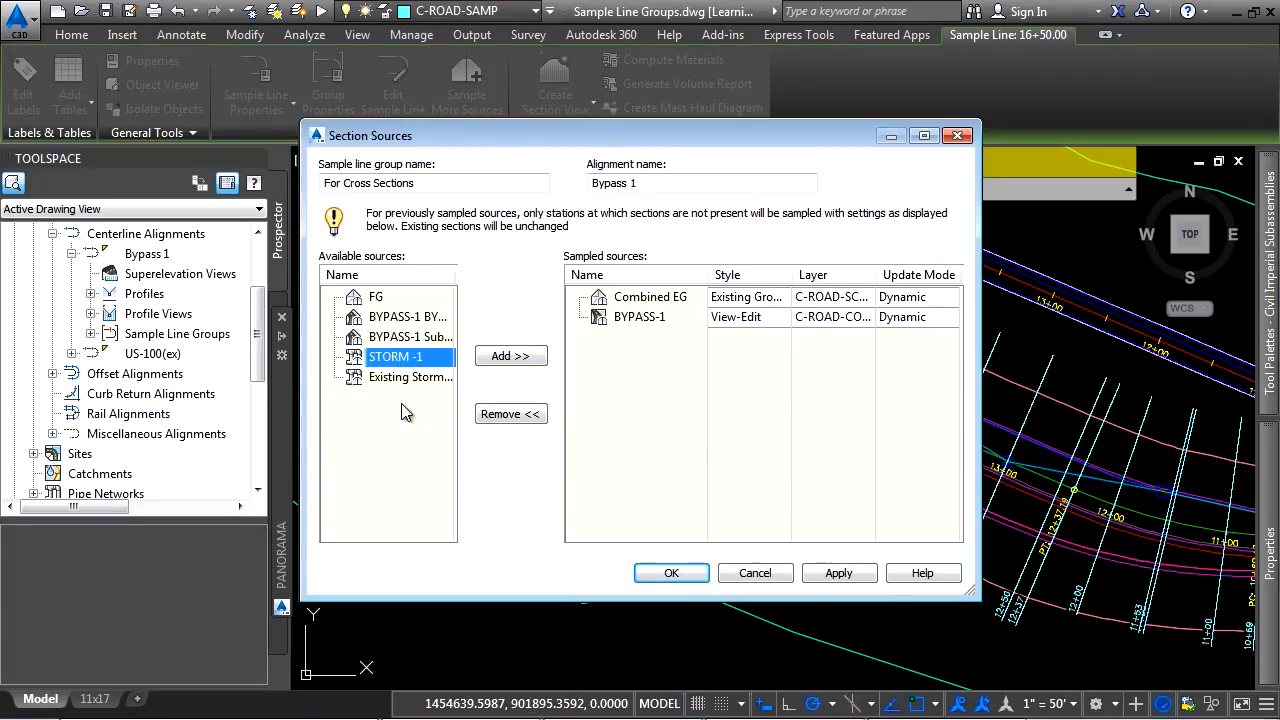
{"action": "left_click", "coordinate": [502, 356]}
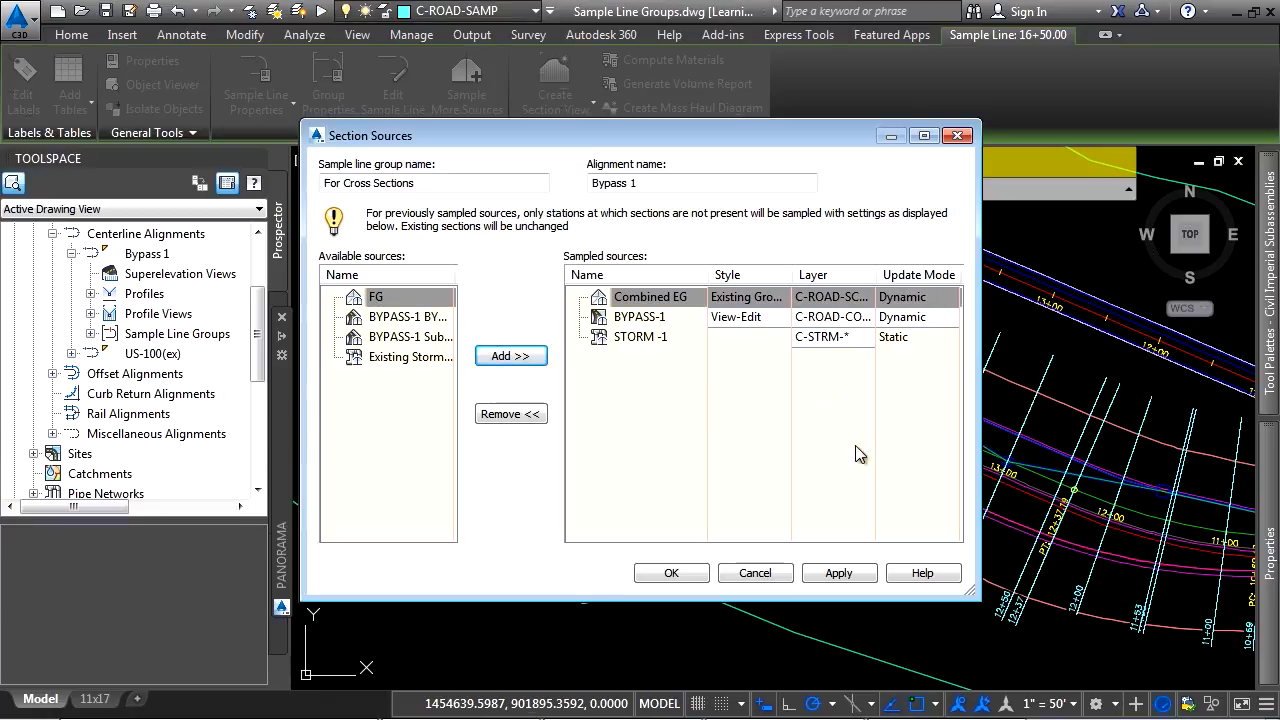
{"action": "left_click", "coordinate": [860, 337]}
{"action": "left_click", "coordinate": [672, 573]}
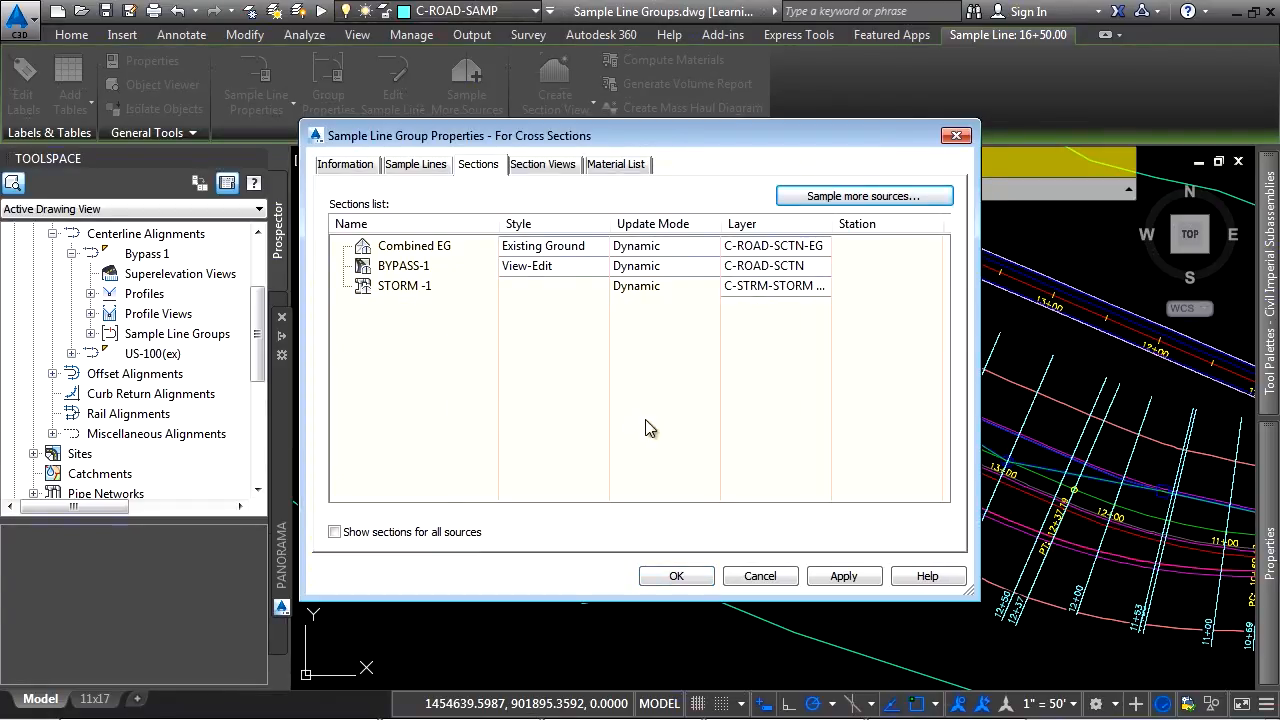
{"action": "left_click", "coordinate": [676, 576]}
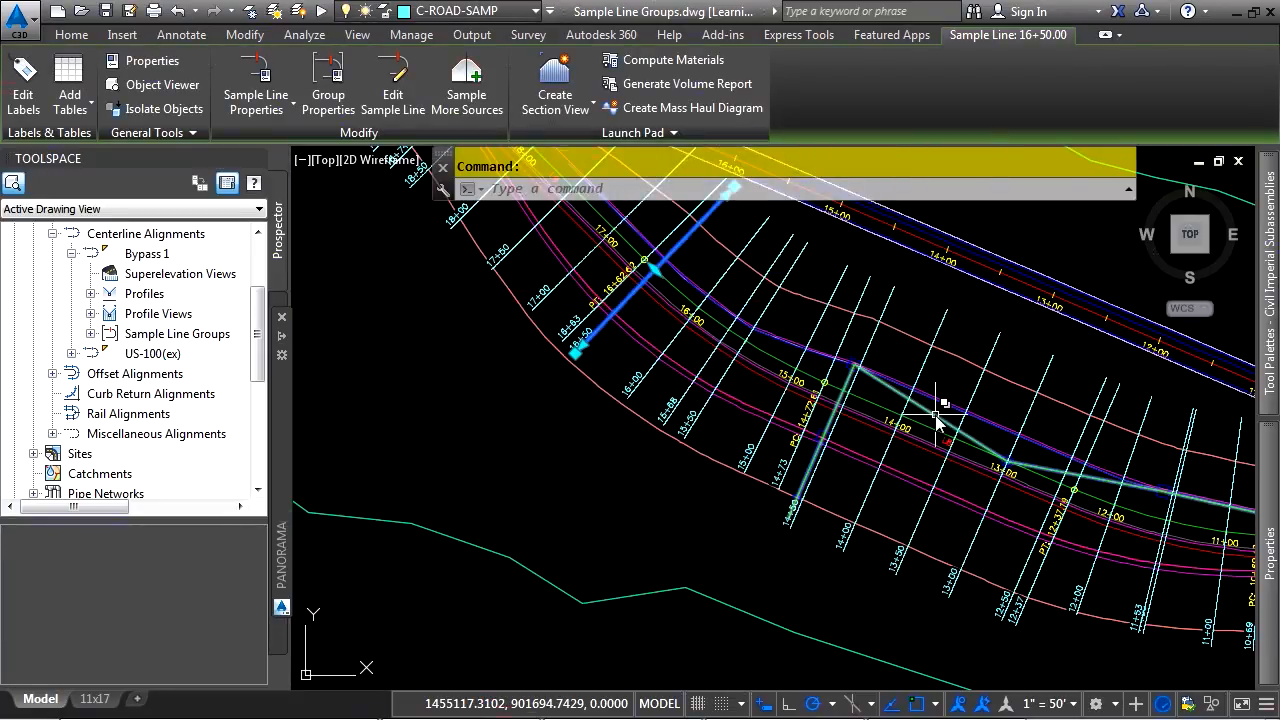